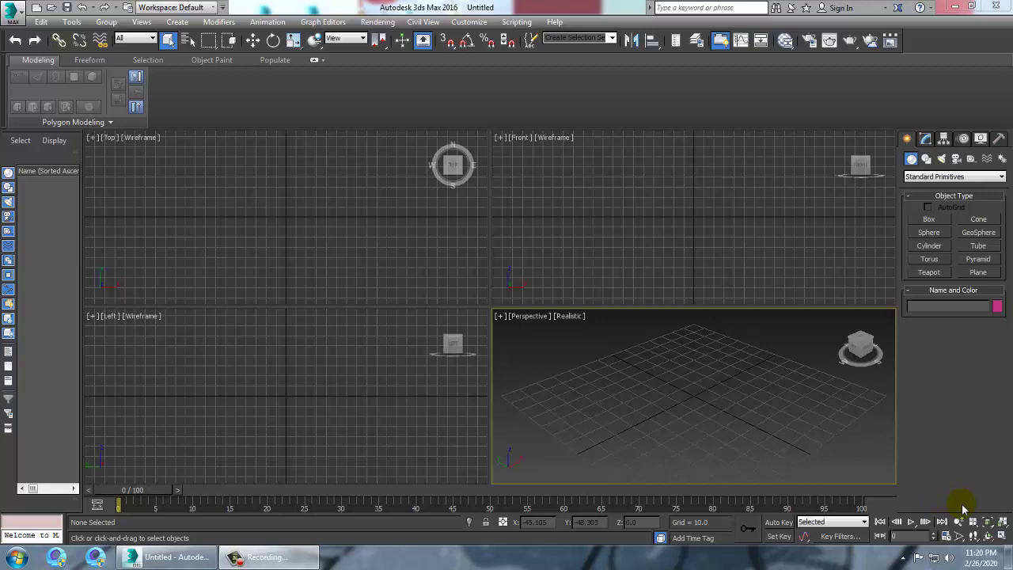
{"action": "left_click", "coordinate": [636, 233]}
{"action": "left_click", "coordinate": [363, 257]}
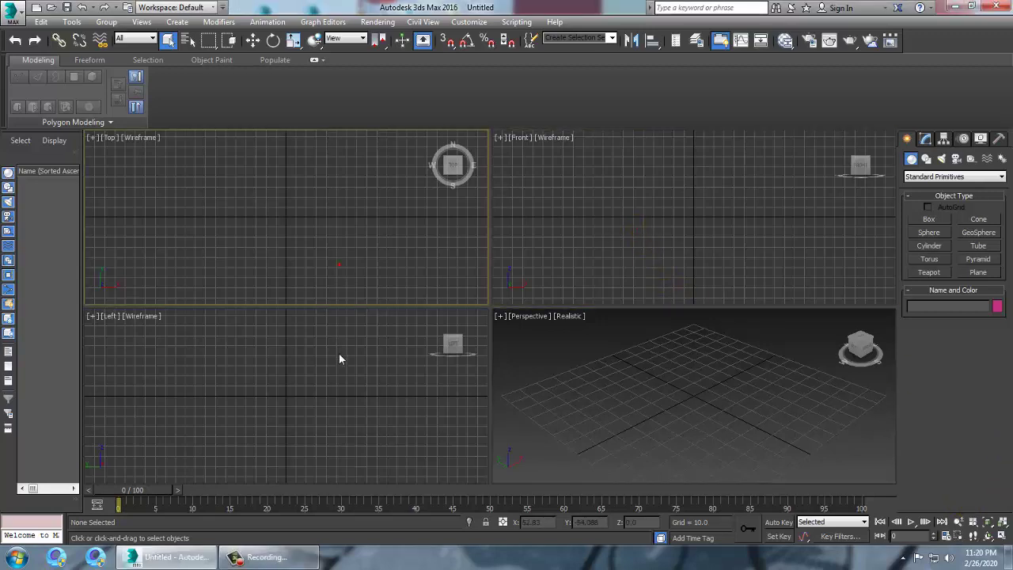
{"action": "left_click", "coordinate": [340, 356]}
{"action": "left_click", "coordinate": [617, 387]}
{"action": "left_click", "coordinate": [638, 233]}
{"action": "left_click", "coordinate": [367, 277]}
{"action": "left_click", "coordinate": [356, 352]}
{"action": "left_click", "coordinate": [633, 369]}
{"action": "left_click", "coordinate": [326, 238]}
{"action": "left_click", "coordinate": [341, 354]}
{"action": "left_click", "coordinate": [705, 402]}
{"action": "left_click", "coordinate": [337, 243]}
{"action": "left_click", "coordinate": [439, 353]}
{"action": "left_click", "coordinate": [716, 385]}
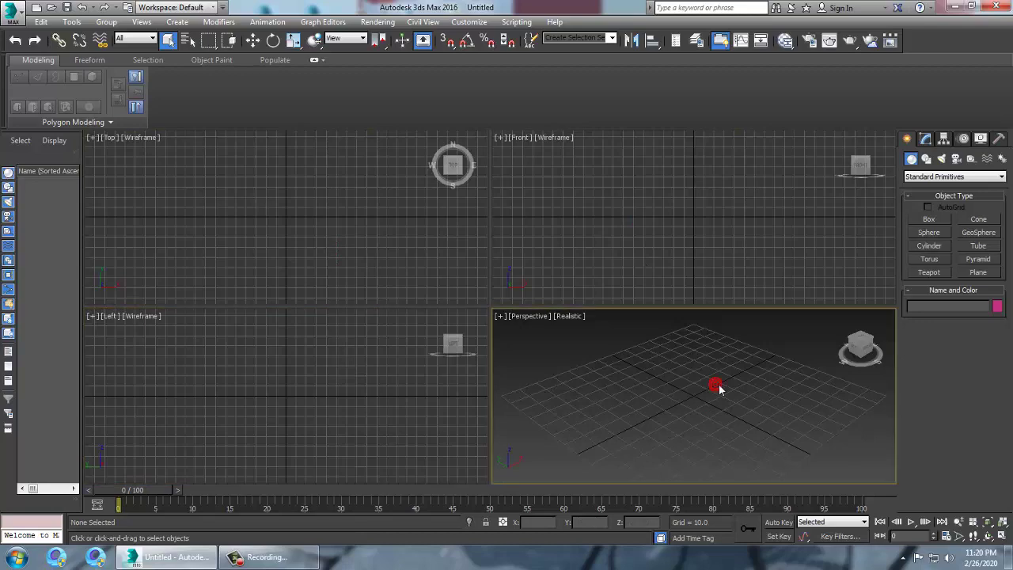
Open the reference image 3.jpg from the Desktop's stalll folder in the image viewer and inspect the exhibition stall.
{"action": "left_click", "coordinate": [377, 22]}
{"action": "left_click", "coordinate": [464, 371]}
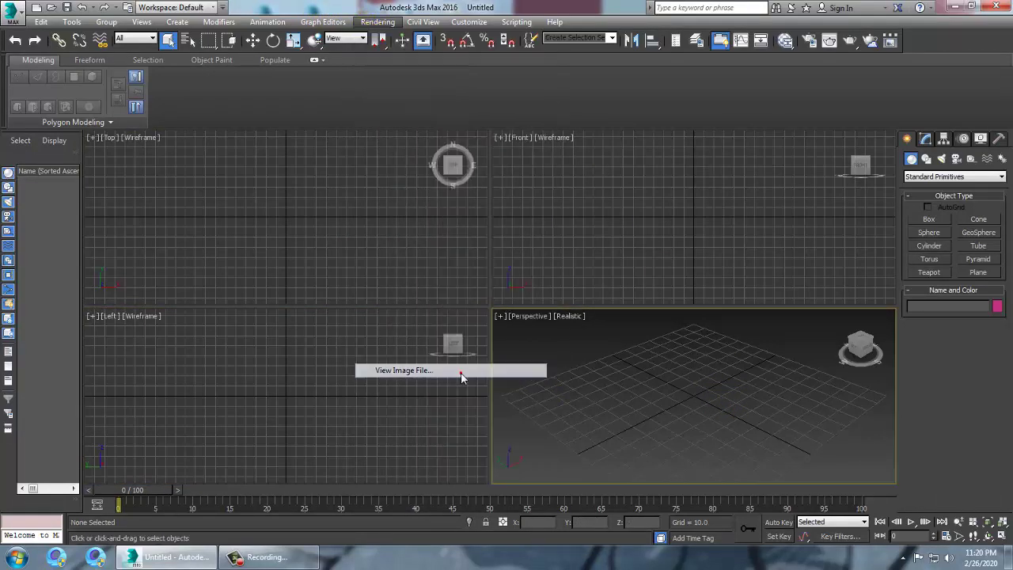
{"action": "scroll", "coordinate": [366, 157], "scroll_direction": "down", "scroll_amount": 3}
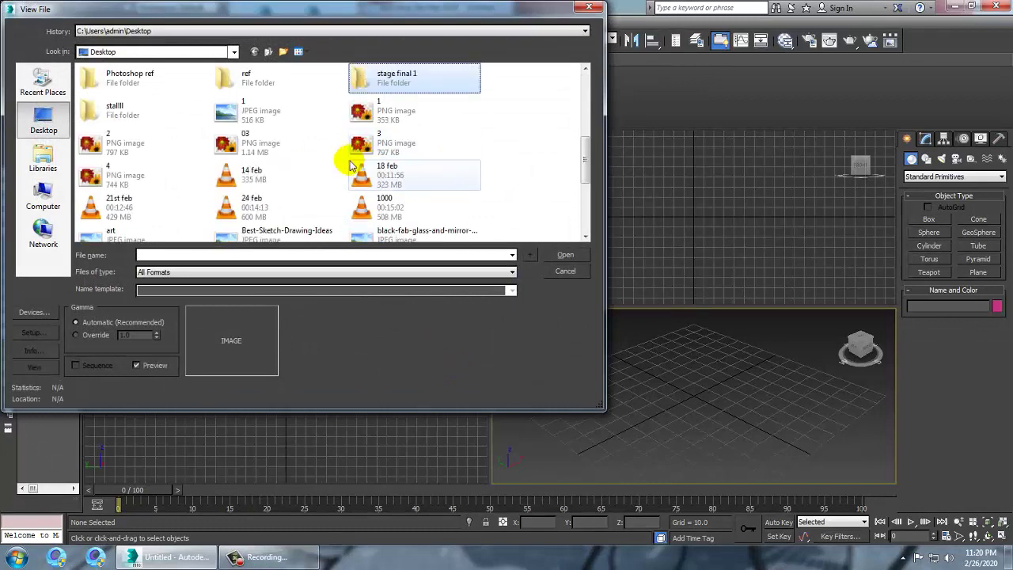
{"action": "double_click", "coordinate": [107, 108]}
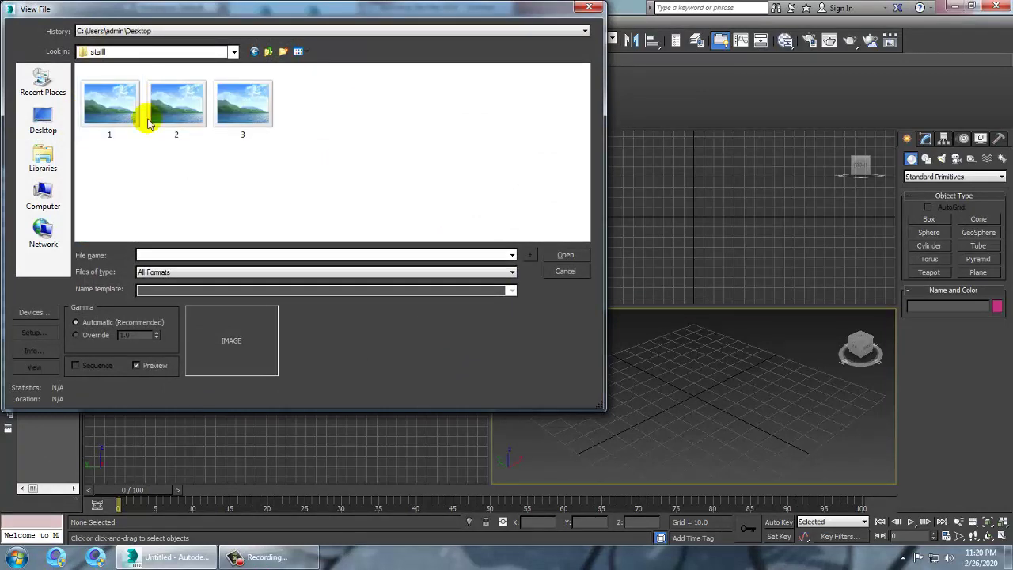
{"action": "double_click", "coordinate": [258, 104]}
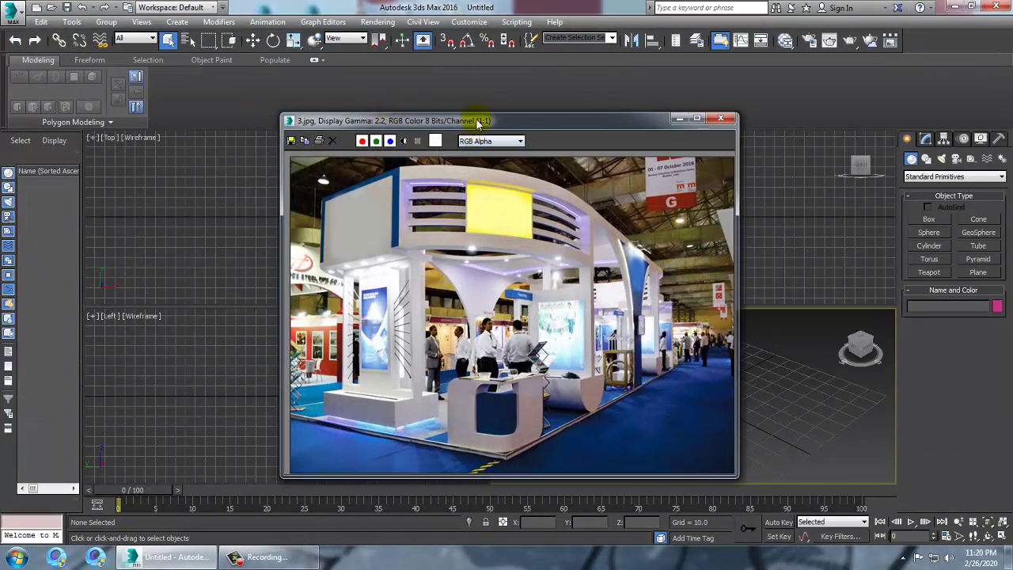
{"action": "left_click_drag", "start_coordinate": [482, 120], "coordinate": [221, 66]}
{"action": "scroll", "coordinate": [216, 211], "scroll_direction": "up", "scroll_amount": 1}
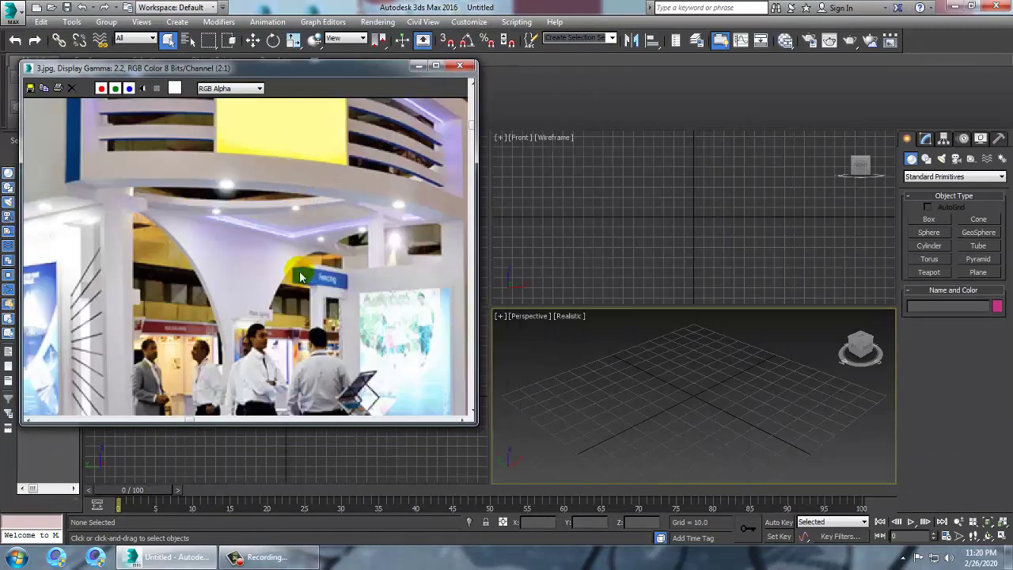
{"action": "scroll", "coordinate": [299, 272], "scroll_direction": "down", "scroll_amount": 1}
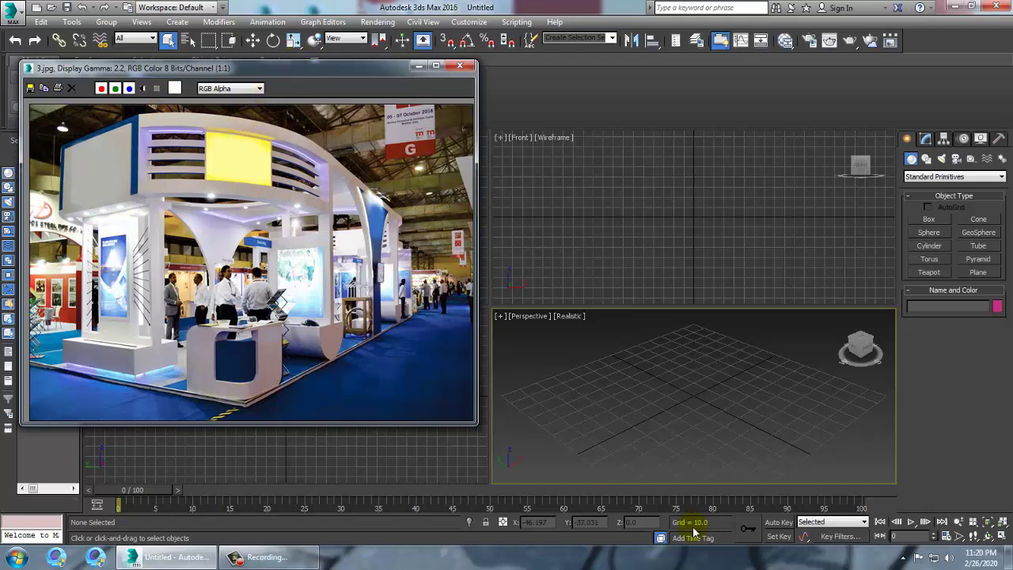
Create a rectangular floor plane in the maximized Perspective view, about 236 long and 429 wide.
{"action": "key", "text": "alt+w"}
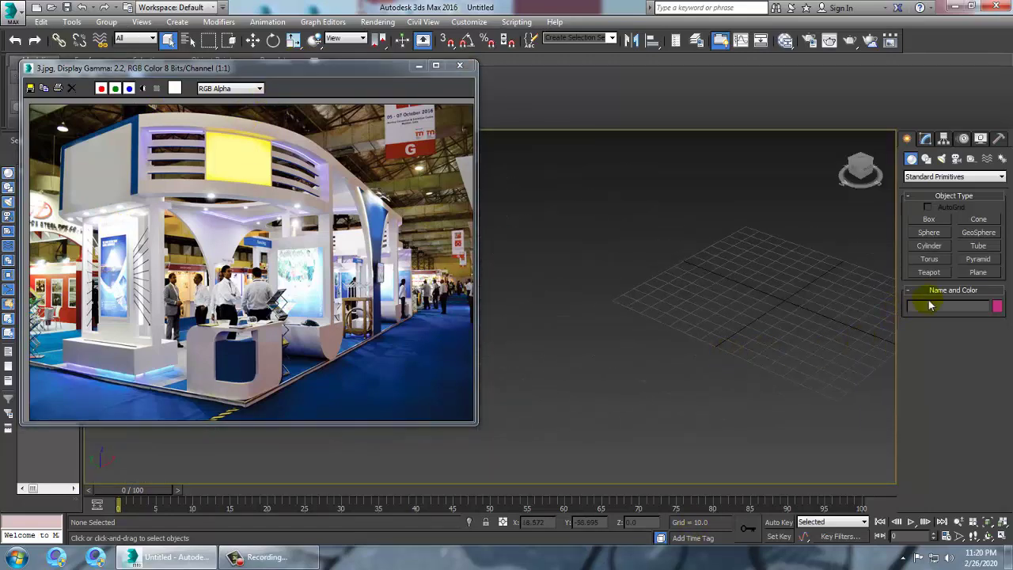
{"action": "left_click", "coordinate": [970, 273]}
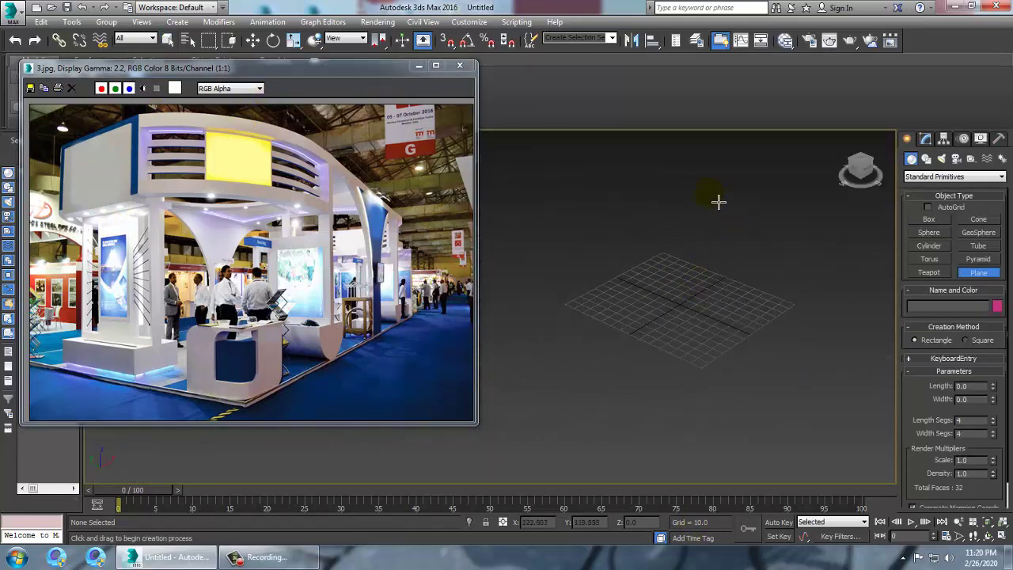
{"action": "left_click_drag", "start_coordinate": [712, 198], "coordinate": [639, 470]}
{"action": "right_click", "coordinate": [644, 403]}
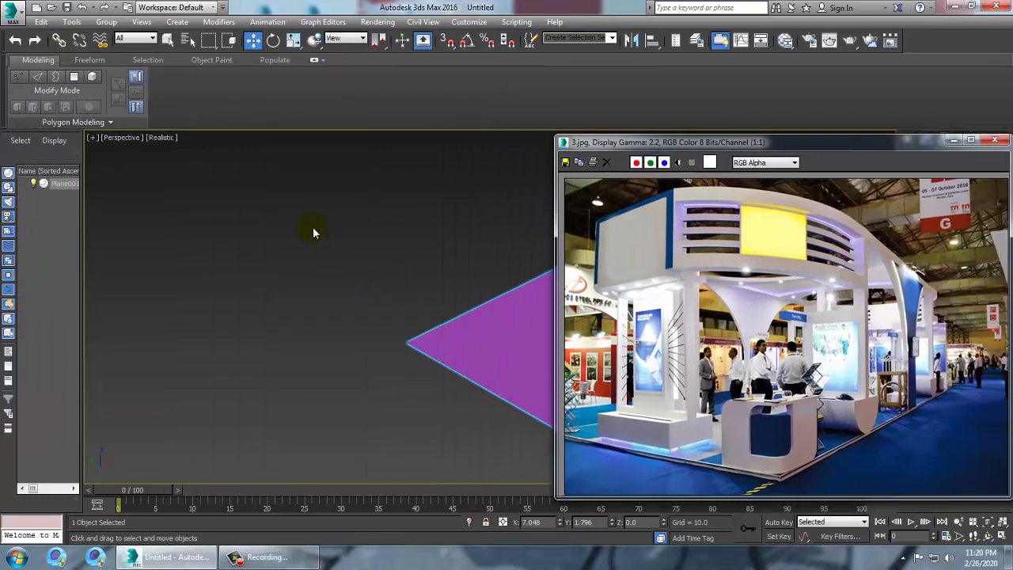
Maximize the Top view and move the reference image clear of the floor plane.
{"action": "key", "text": "alt+w"}
{"action": "left_click", "coordinate": [338, 221]}
{"action": "key", "text": "alt+w"}
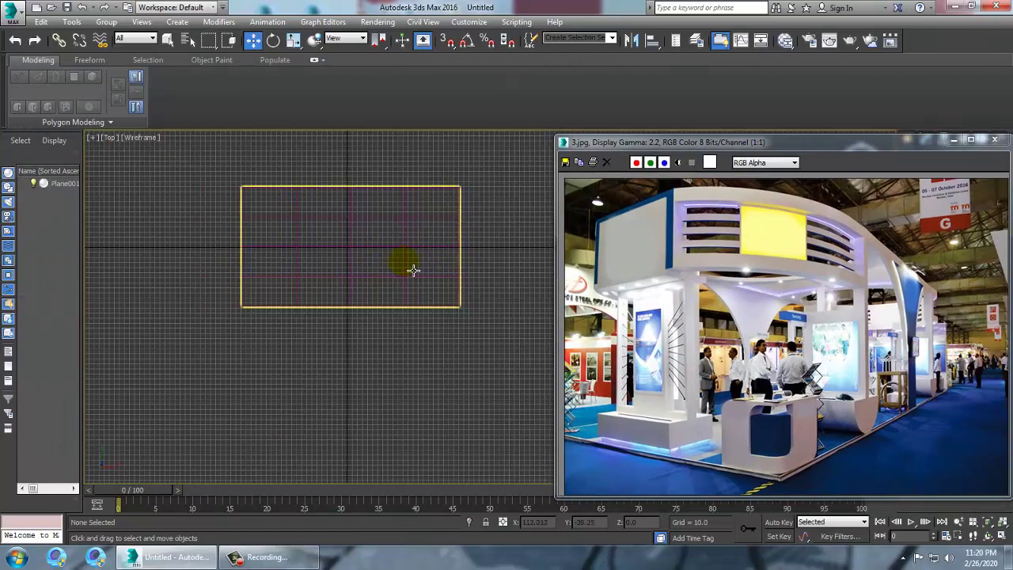
{"action": "scroll", "coordinate": [403, 261], "scroll_direction": "up", "scroll_amount": 2}
{"action": "left_click_drag", "start_coordinate": [762, 137], "coordinate": [617, 334]}
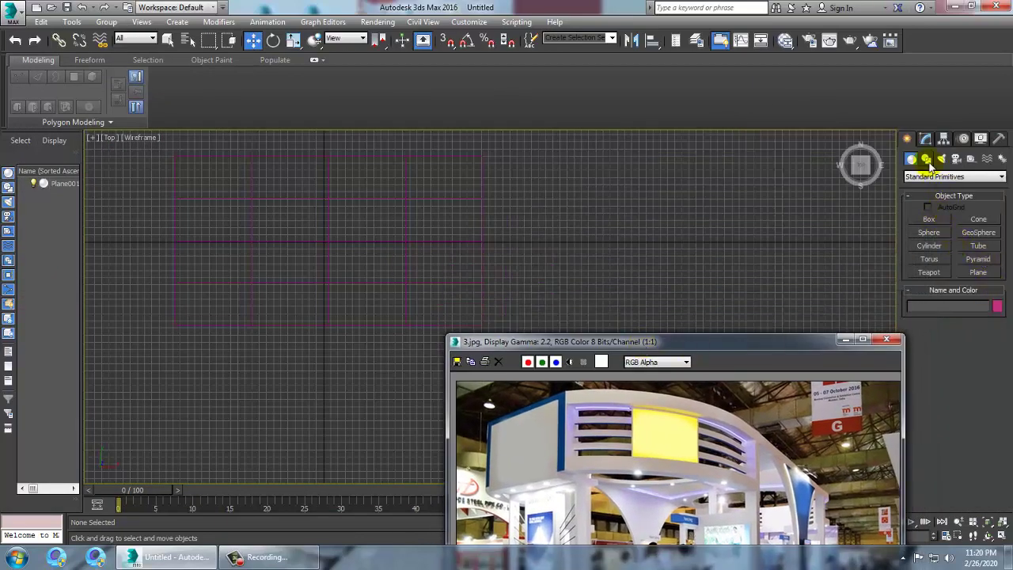
{"action": "left_click", "coordinate": [926, 159]}
{"action": "left_click", "coordinate": [929, 230]}
{"action": "middle_click_drag", "start_coordinate": [334, 239], "coordinate": [411, 233]}
{"action": "left_click_drag", "start_coordinate": [645, 348], "coordinate": [690, 239]}
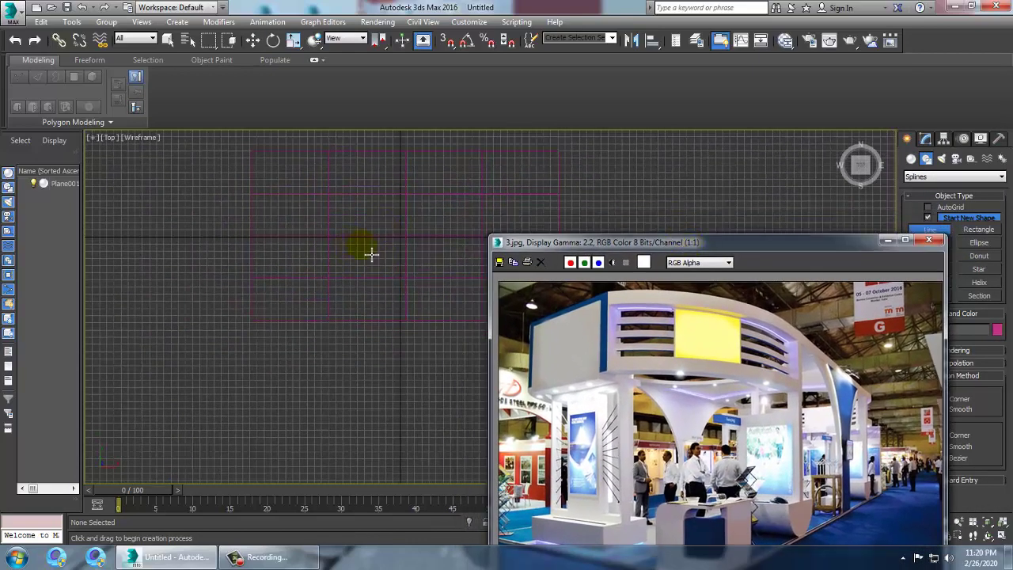
Scale the floor plane slightly larger along Y in the Top view.
{"action": "left_click", "coordinate": [926, 140]}
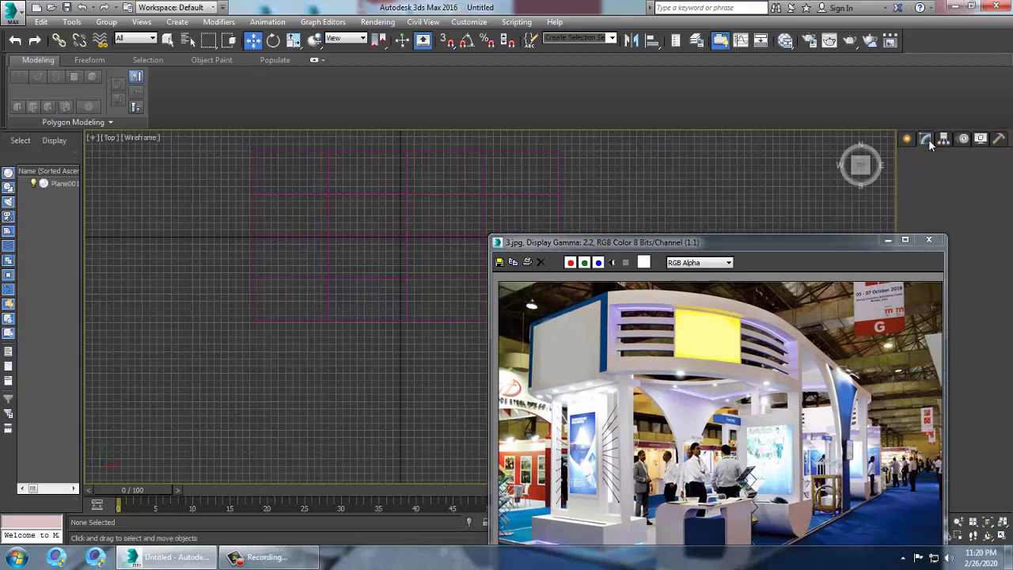
{"action": "left_click", "coordinate": [424, 235]}
{"action": "key", "text": "r"}
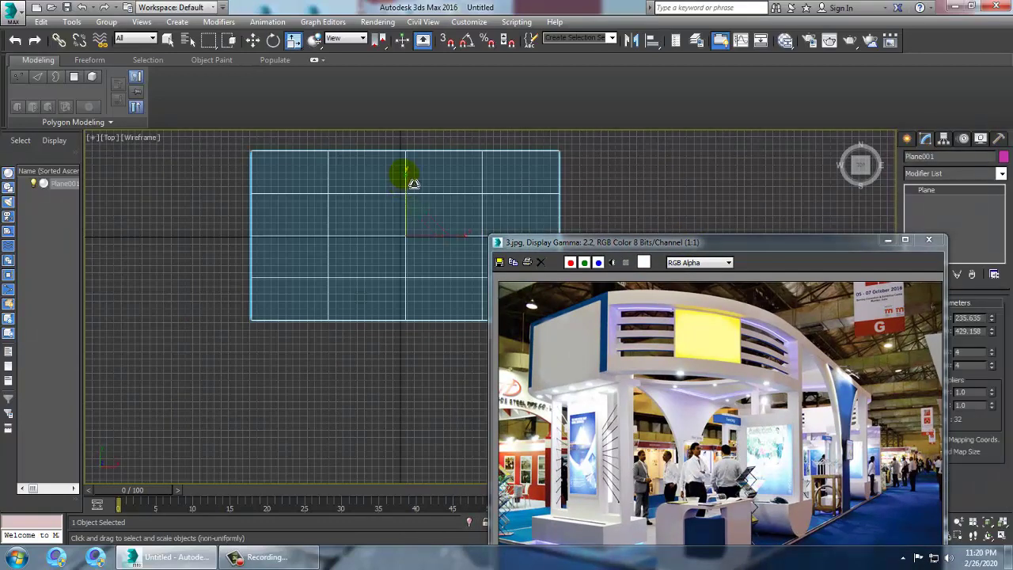
{"action": "left_click_drag", "start_coordinate": [411, 177], "coordinate": [416, 177]}
{"action": "key", "text": "w"}
Draw an open three-sided line with straight segments along the plane's left, bottom and right edges, about 431 wide.
{"action": "left_click", "coordinate": [907, 140]}
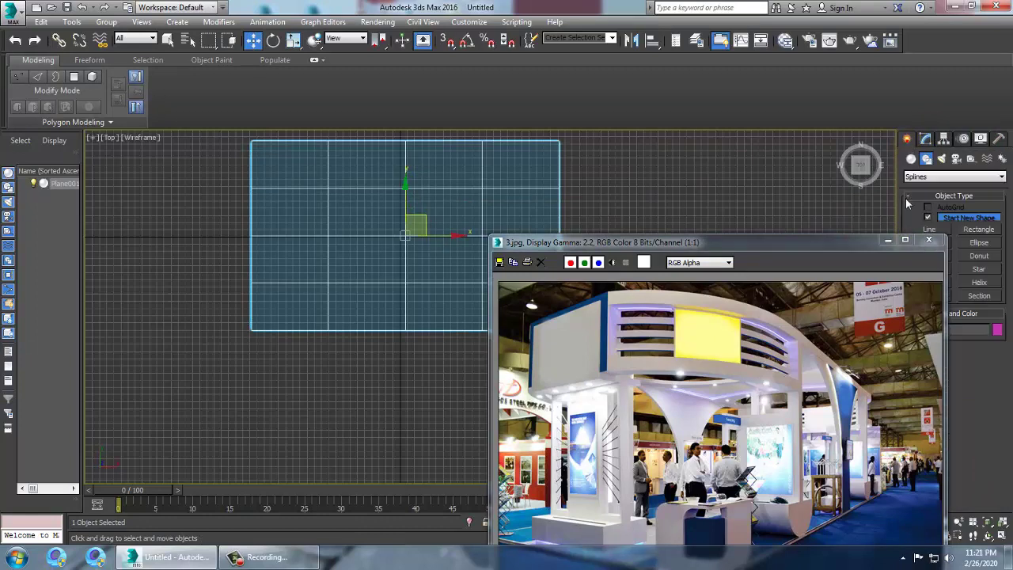
{"action": "left_click", "coordinate": [930, 229]}
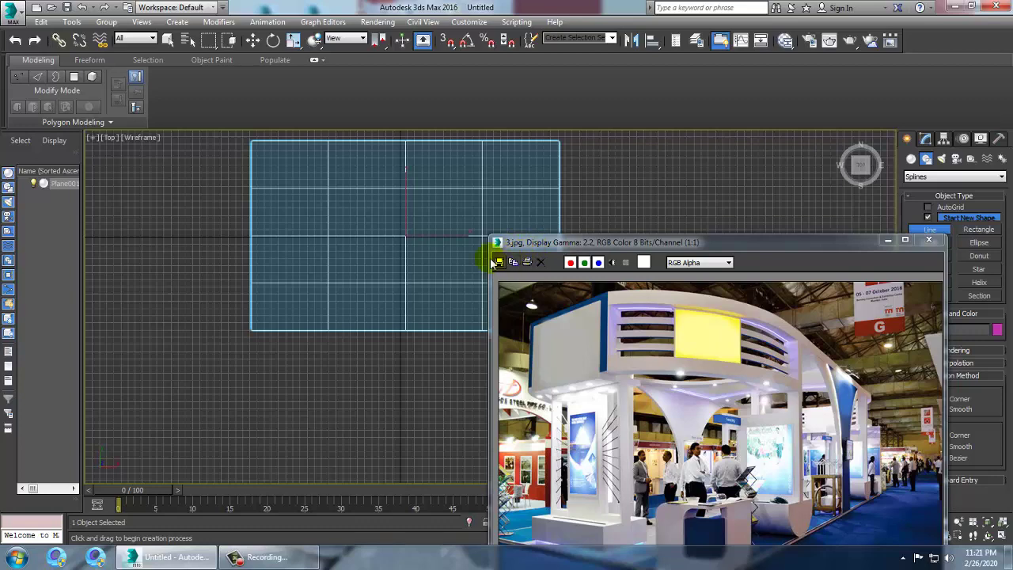
{"action": "middle_click_drag", "start_coordinate": [392, 231], "coordinate": [366, 245]}
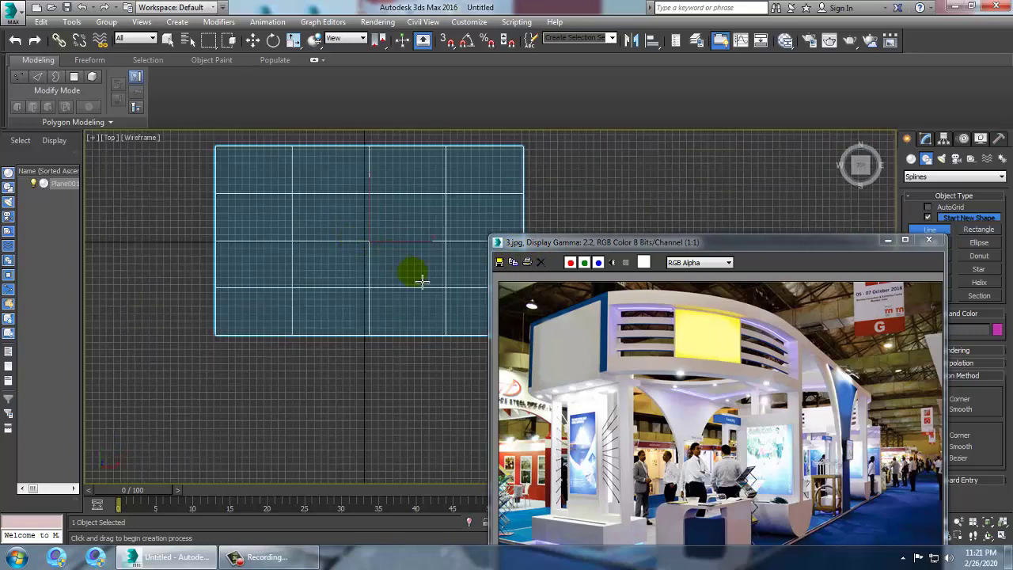
{"action": "left_click", "coordinate": [216, 147]}
{"action": "right_click", "coordinate": [332, 227]}
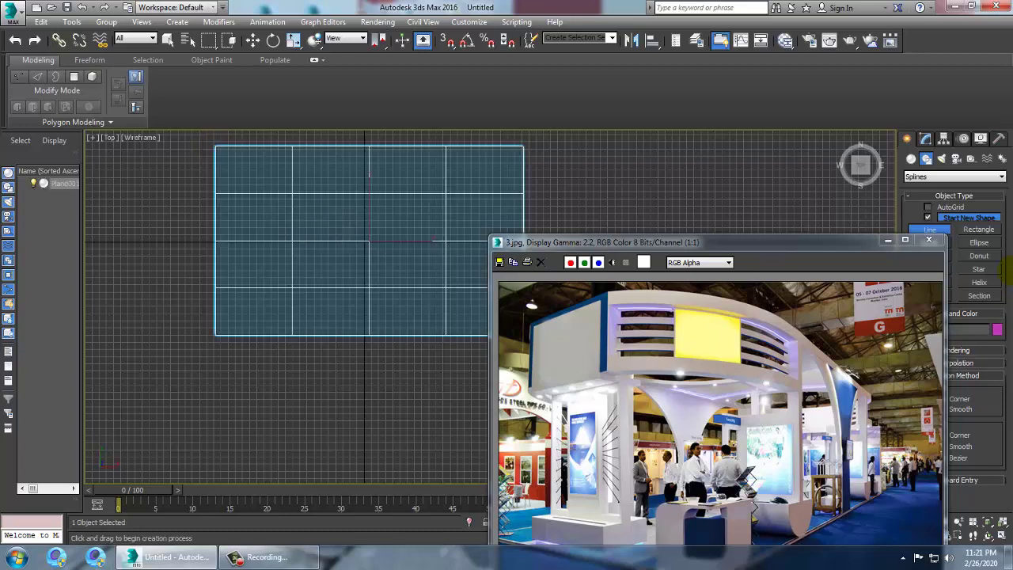
{"action": "left_click", "coordinate": [213, 148]}
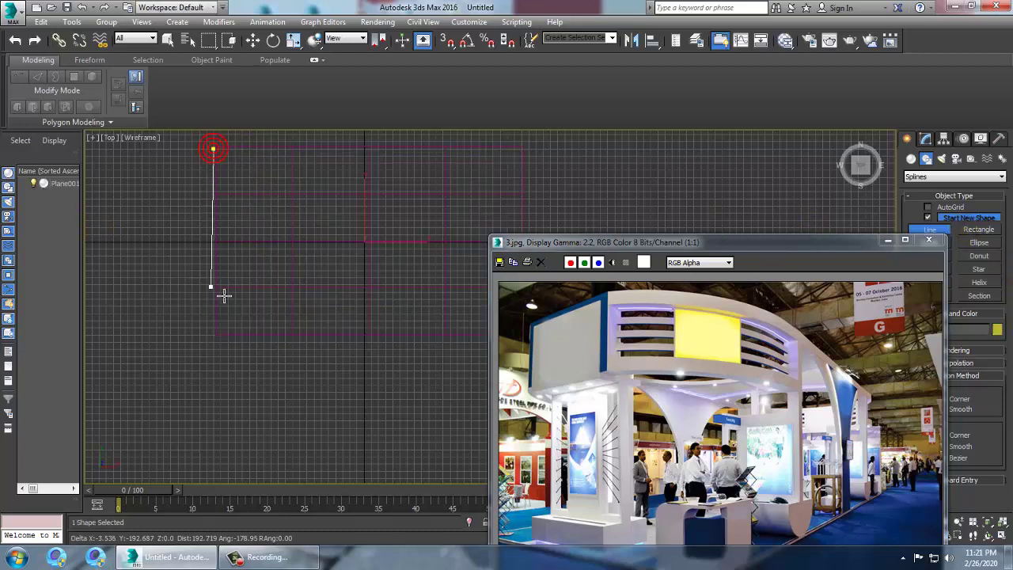
{"action": "left_click_drag", "start_coordinate": [229, 337], "coordinate": [231, 346]}
{"action": "left_click", "coordinate": [224, 339], "text": "shift"}
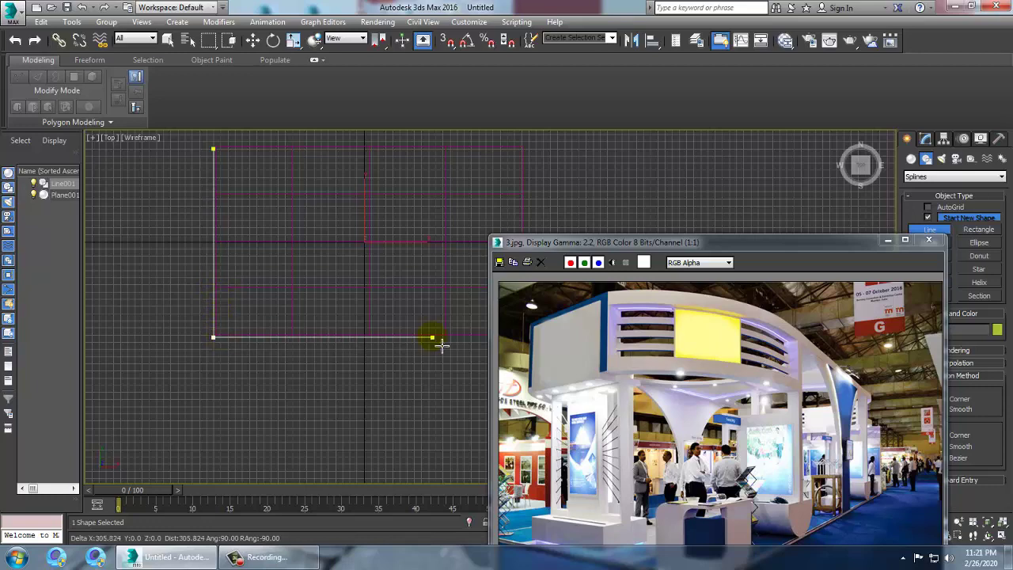
{"action": "middle_click_drag", "start_coordinate": [451, 342], "coordinate": [294, 355]}
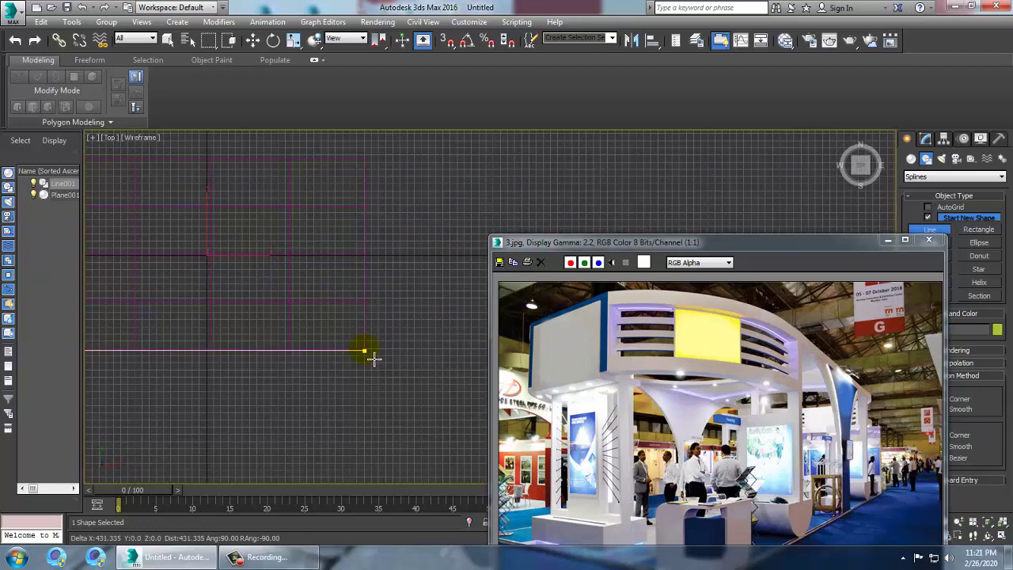
{"action": "left_click", "coordinate": [374, 358]}
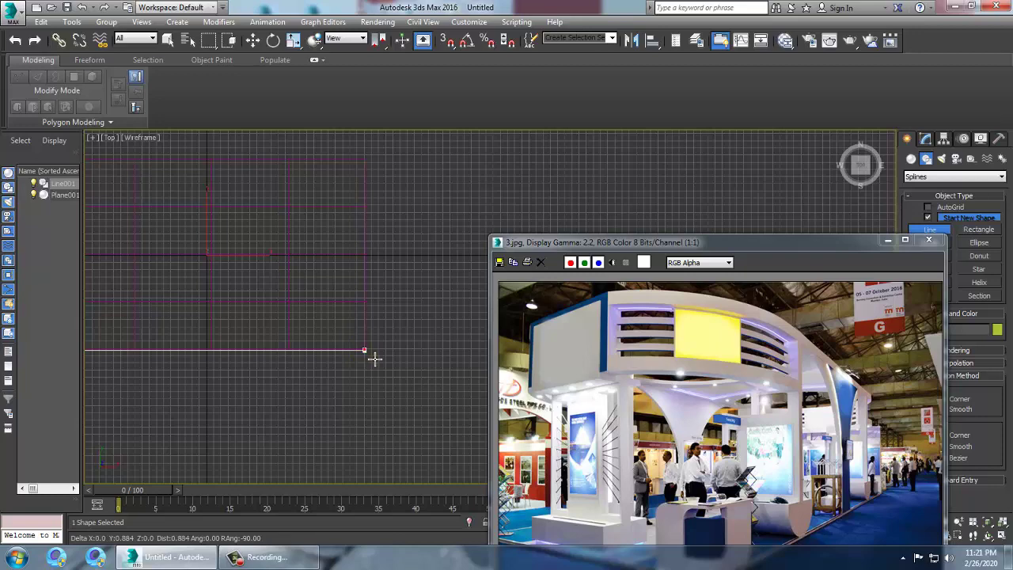
{"action": "left_click", "coordinate": [366, 161]}
{"action": "right_click", "coordinate": [371, 165]}
{"action": "right_click", "coordinate": [371, 165]}
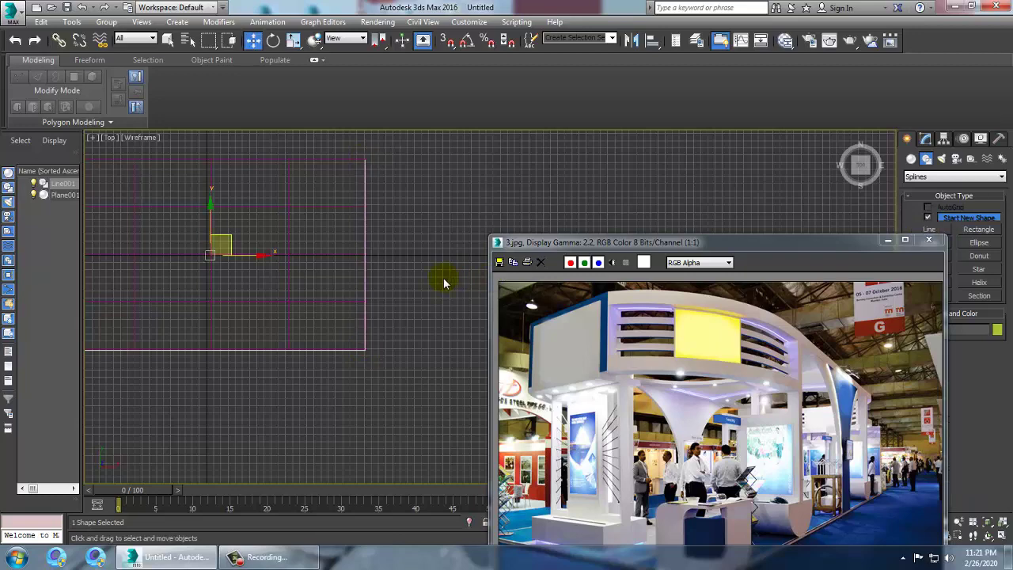
Widen the three-sided line by moving its two right-hand vertices outward along X past the plane's edge.
{"action": "middle_click_drag", "start_coordinate": [266, 268], "coordinate": [361, 271]}
{"action": "middle_click_drag", "start_coordinate": [238, 325], "coordinate": [248, 314]}
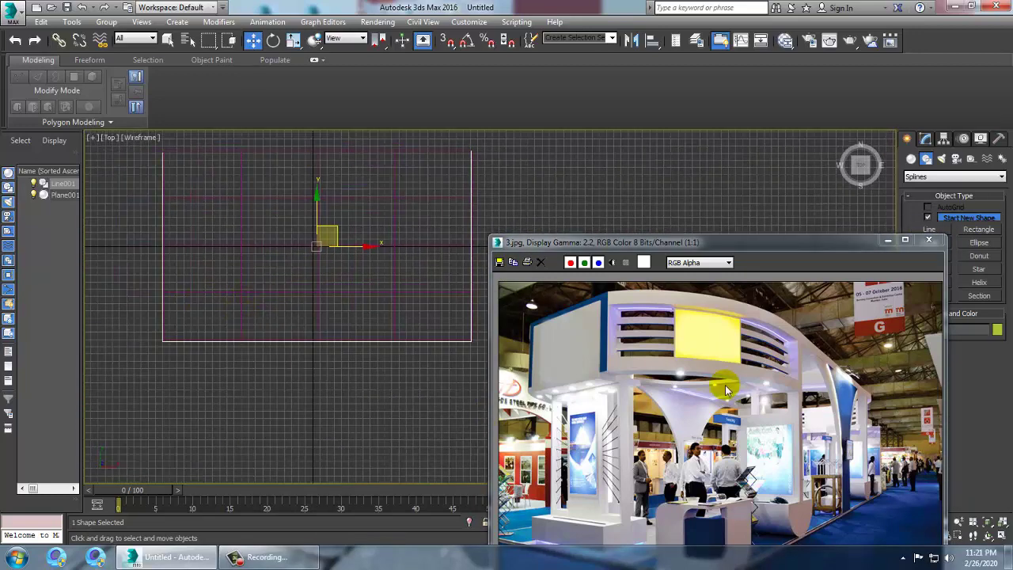
{"action": "key", "text": "1"}
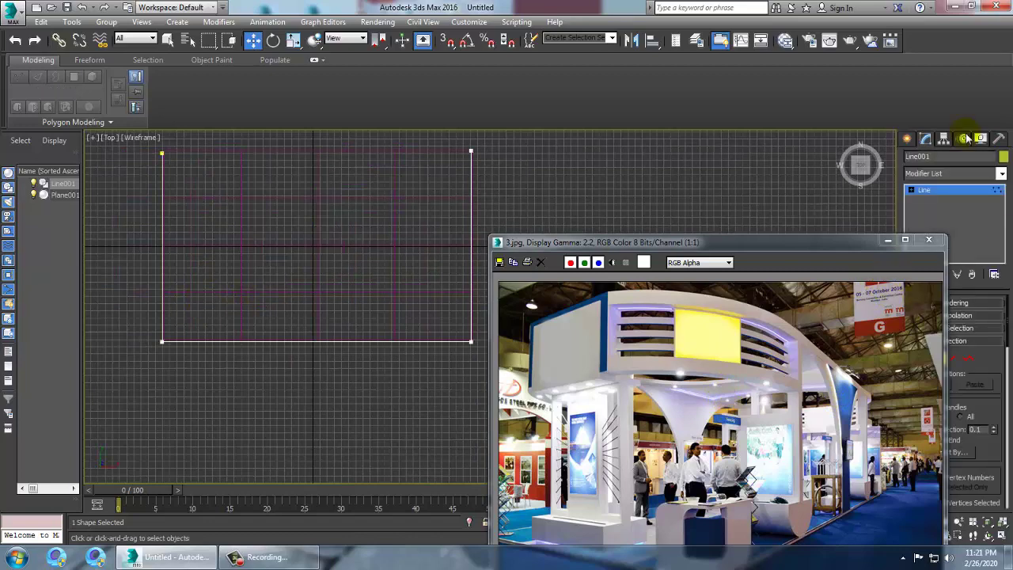
{"action": "left_click", "coordinate": [913, 191]}
{"action": "left_click_drag", "start_coordinate": [848, 244], "coordinate": [873, 328]}
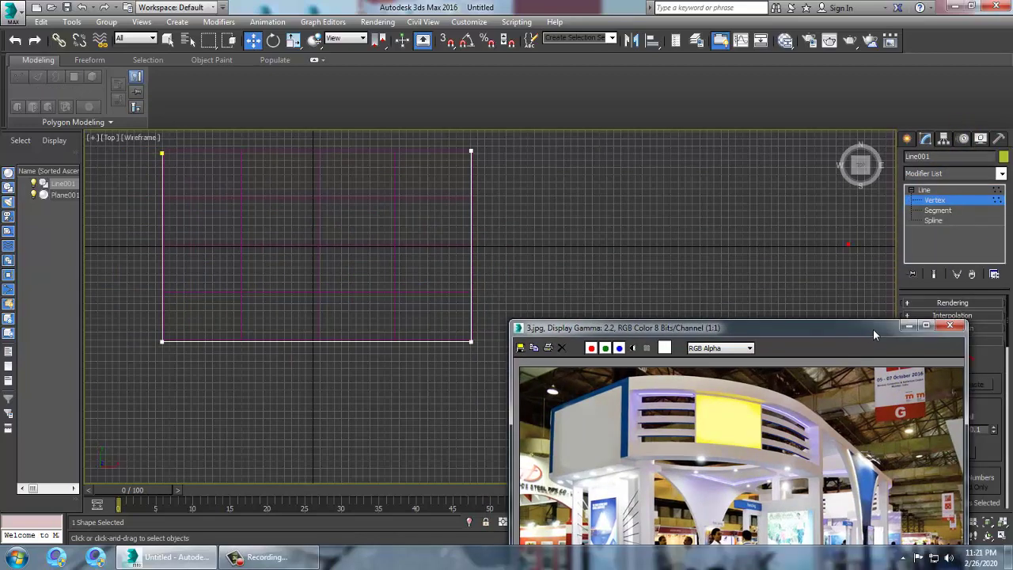
{"action": "left_click", "coordinate": [161, 342]}
{"action": "middle_click_drag", "start_coordinate": [518, 246], "coordinate": [462, 221]}
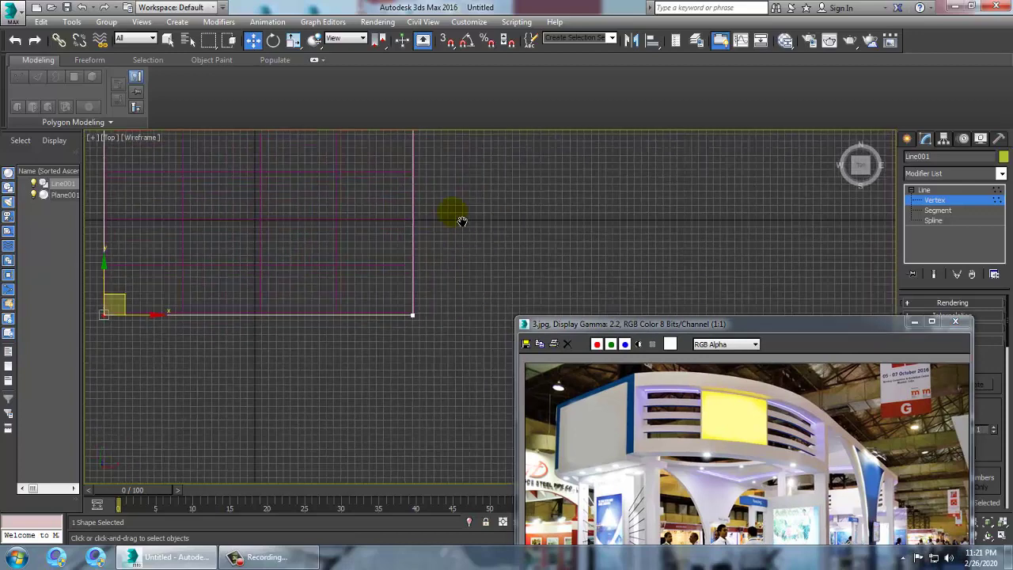
{"action": "left_click_drag", "start_coordinate": [715, 323], "coordinate": [724, 224]}
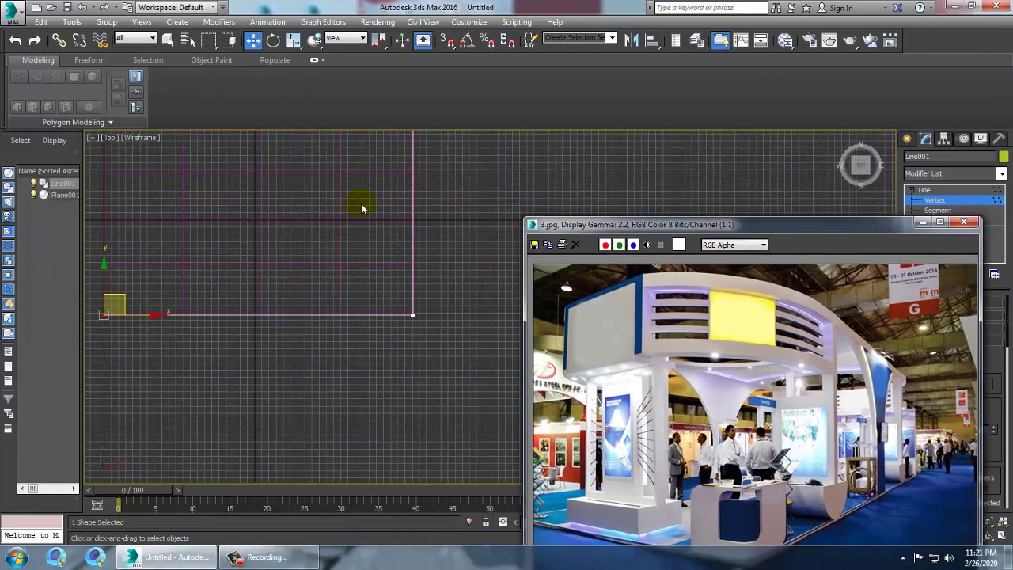
{"action": "middle_click_drag", "start_coordinate": [379, 190], "coordinate": [355, 232]}
{"action": "scroll", "coordinate": [356, 231], "scroll_direction": "down", "scroll_amount": 2}
{"action": "left_click", "coordinate": [377, 319]}
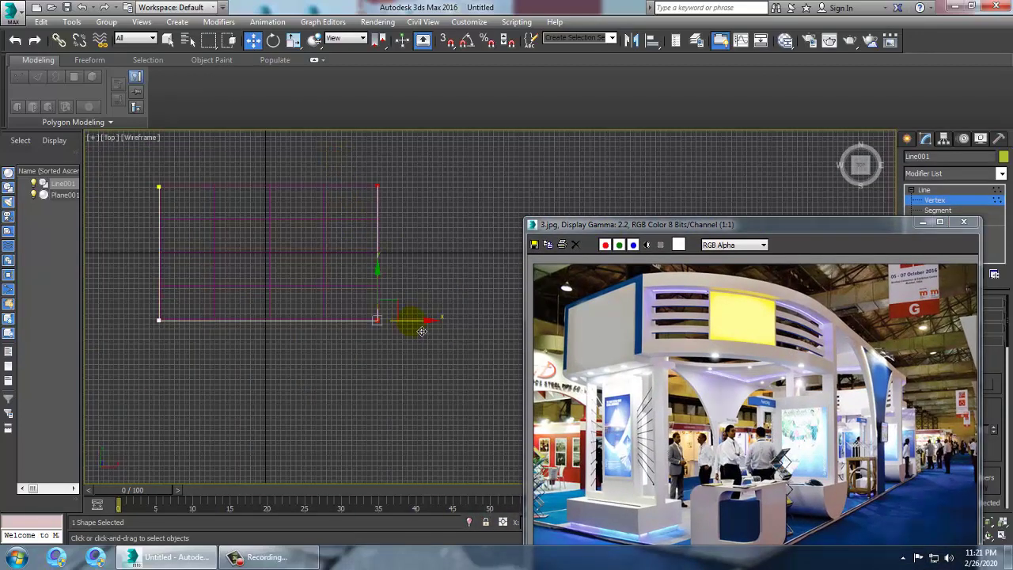
{"action": "left_click_drag", "start_coordinate": [422, 331], "coordinate": [526, 332]}
{"action": "left_click", "coordinate": [937, 192]}
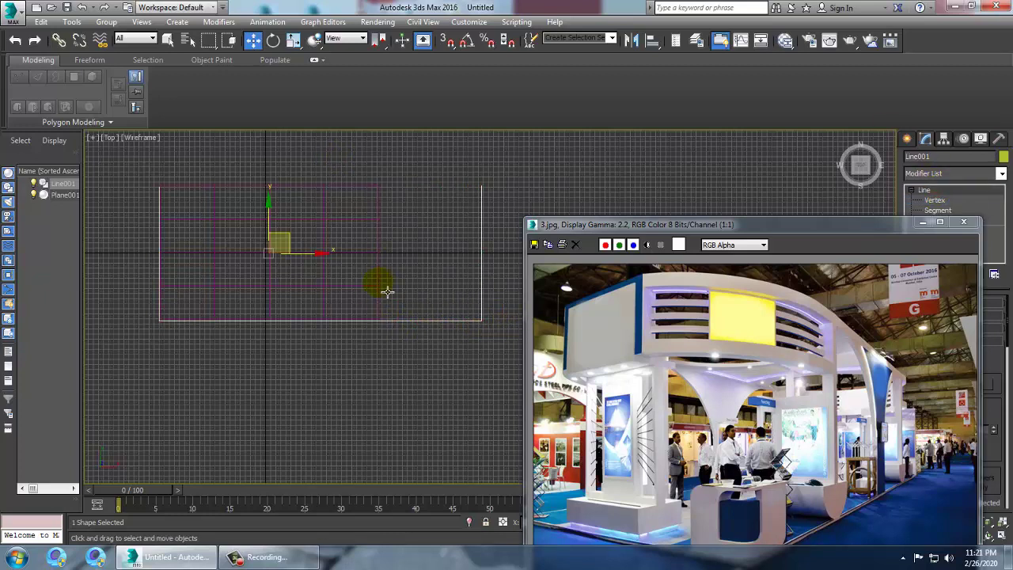
Scale the floor plane wider along X to about the line's width, and slightly larger along Y.
{"action": "left_click", "coordinate": [387, 291]}
{"action": "key", "text": "e"}
{"action": "key", "text": "r"}
{"action": "left_click_drag", "start_coordinate": [328, 262], "coordinate": [356, 265]}
{"action": "key", "text": "w"}
{"action": "key", "text": "e"}
{"action": "key", "text": "r"}
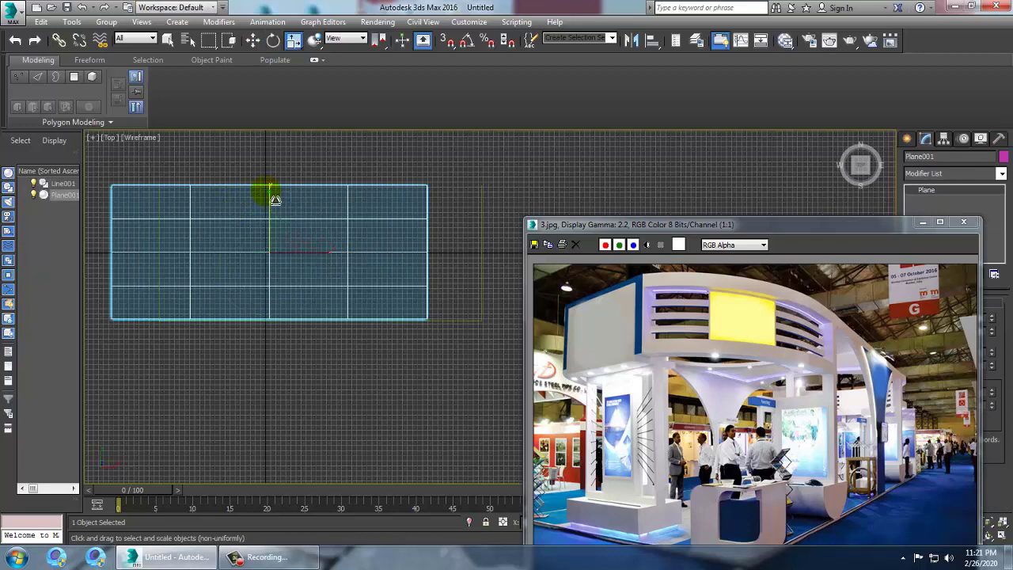
{"action": "left_click_drag", "start_coordinate": [275, 200], "coordinate": [274, 190]}
Move the floor plane along X under the line and enlarge it slightly so its edges extend past the outline.
{"action": "key", "text": "w"}
{"action": "left_click_drag", "start_coordinate": [315, 264], "coordinate": [375, 261]}
{"action": "key", "text": "r"}
{"action": "key", "text": "w"}
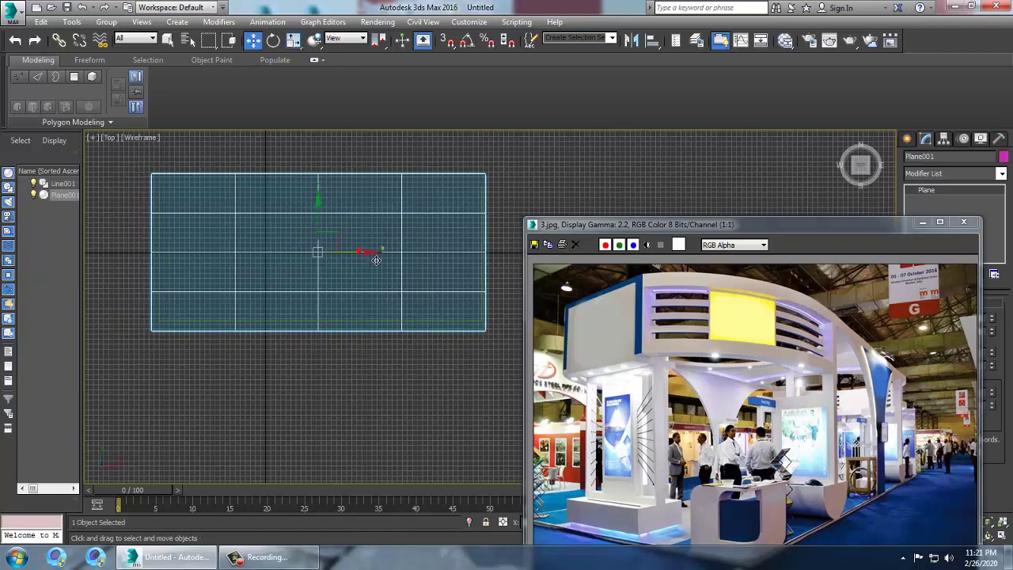
Fillet the line's lower-left corner vertex with a large radius, rounding about two thirds of that short side.
{"action": "left_click", "coordinate": [136, 430]}
{"action": "left_click", "coordinate": [187, 321]}
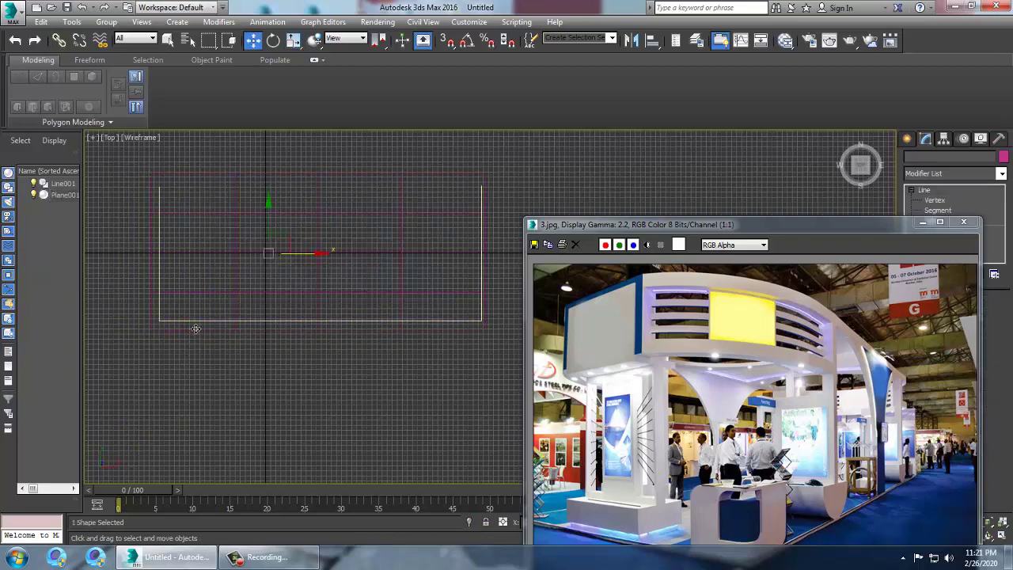
{"action": "key", "text": "1"}
{"action": "left_click_drag", "start_coordinate": [136, 364], "coordinate": [167, 298]}
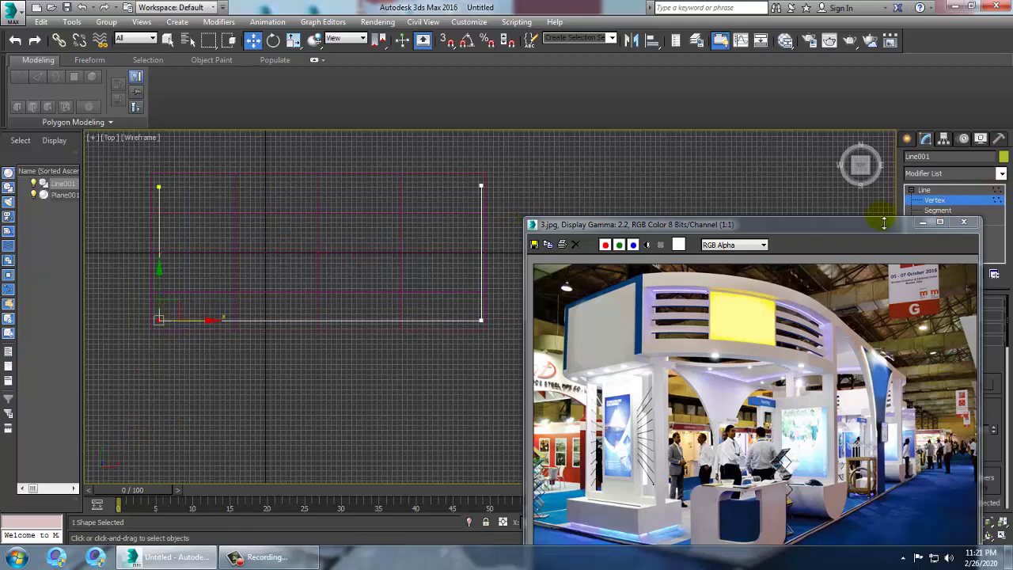
{"action": "left_click_drag", "start_coordinate": [881, 227], "coordinate": [827, 507]}
{"action": "left_click_drag", "start_coordinate": [1005, 459], "coordinate": [1003, 103]}
{"action": "left_click", "coordinate": [938, 484]}
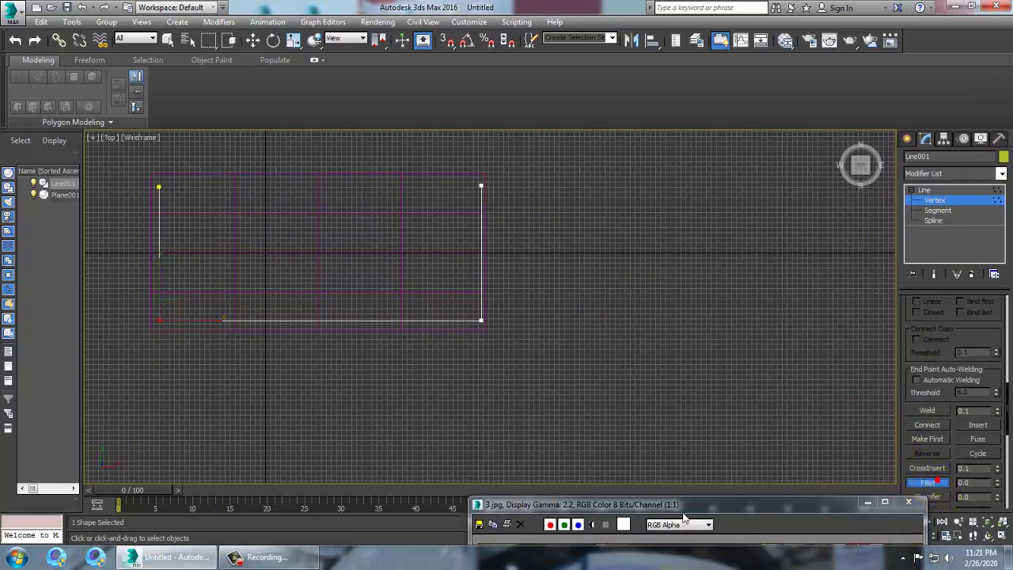
{"action": "left_click_drag", "start_coordinate": [693, 504], "coordinate": [804, 135]}
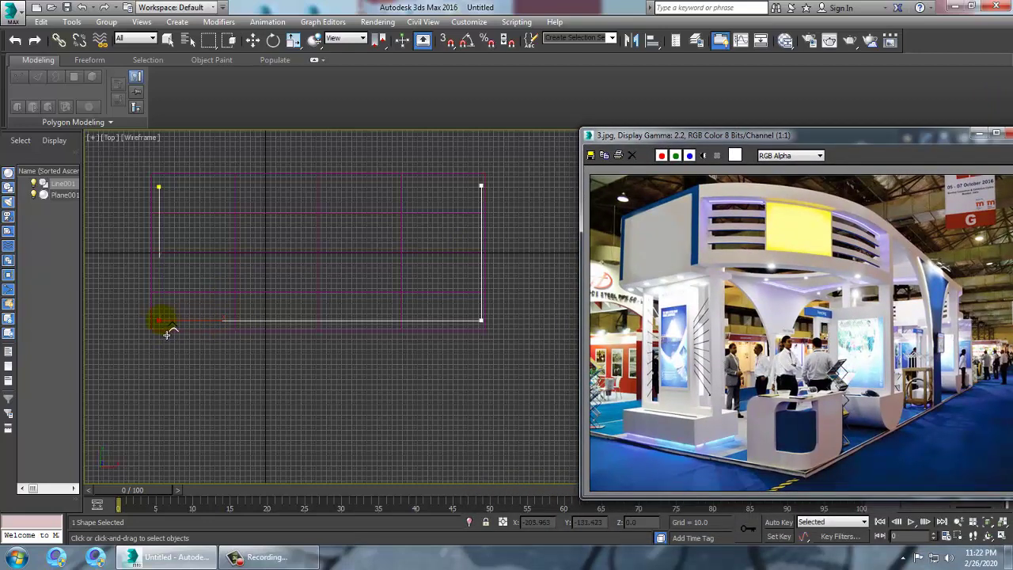
{"action": "left_click_drag", "start_coordinate": [160, 318], "coordinate": [136, 259]}
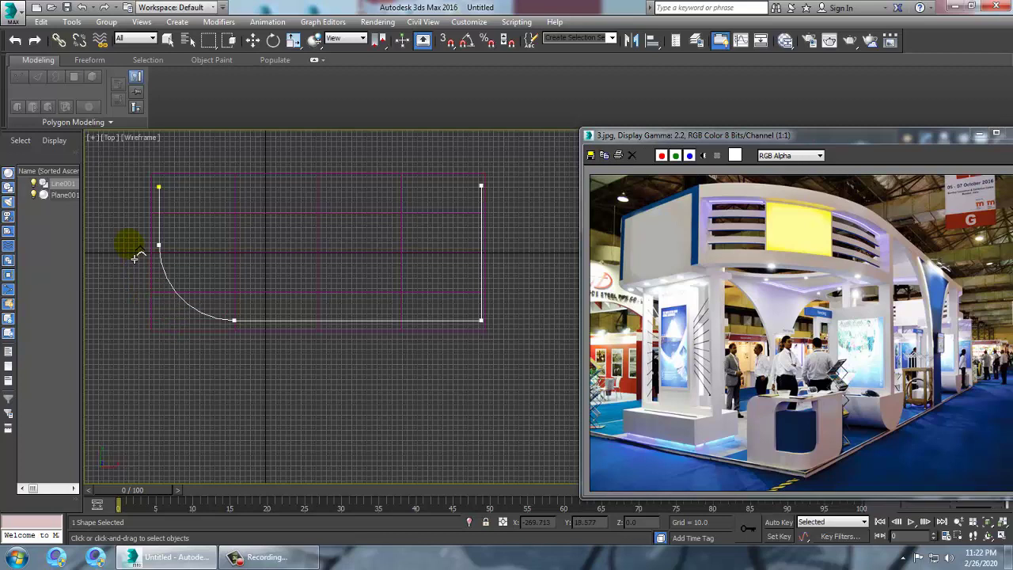
{"action": "left_click_drag", "start_coordinate": [134, 259], "coordinate": [127, 242]}
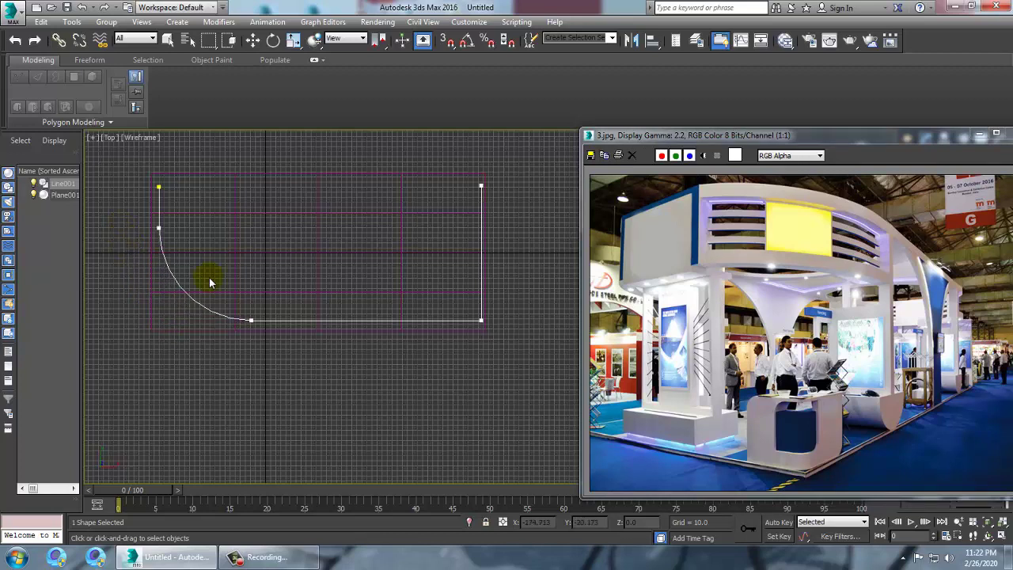
Move the line's two open end vertices about 80 along Y, past the floor plane's edge.
{"action": "key", "text": "w"}
{"action": "middle_click_drag", "start_coordinate": [333, 278], "coordinate": [325, 319]}
{"action": "key", "text": "1"}
{"action": "key", "text": "1"}
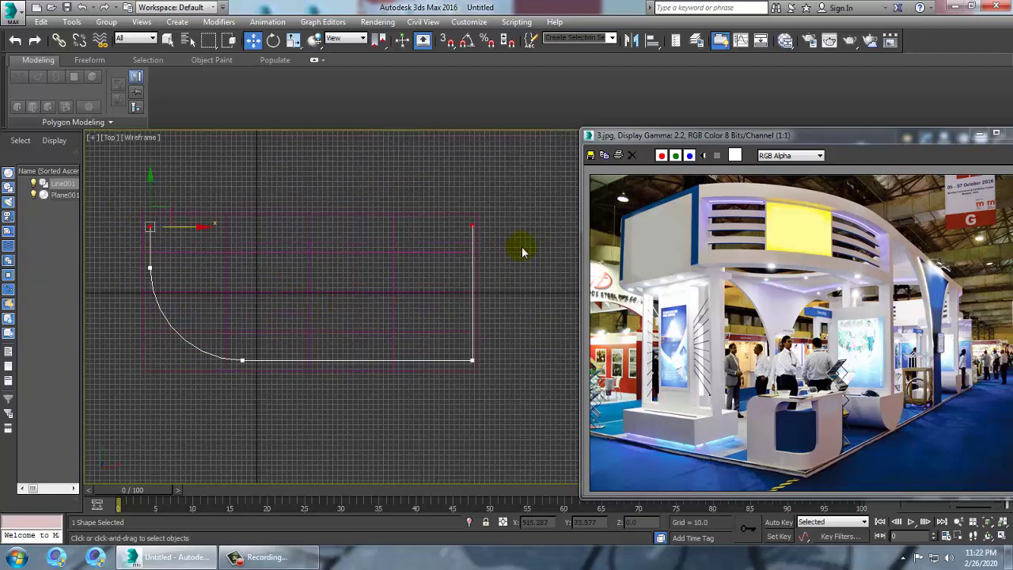
{"action": "left_click_drag", "start_coordinate": [163, 199], "coordinate": [163, 170]}
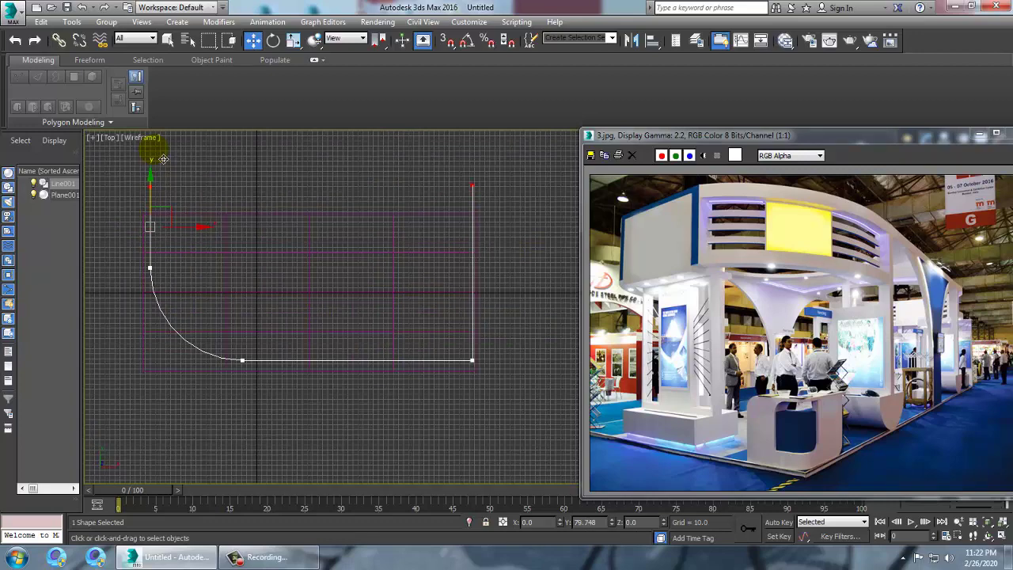
{"action": "left_click_drag", "start_coordinate": [163, 159], "coordinate": [163, 159]}
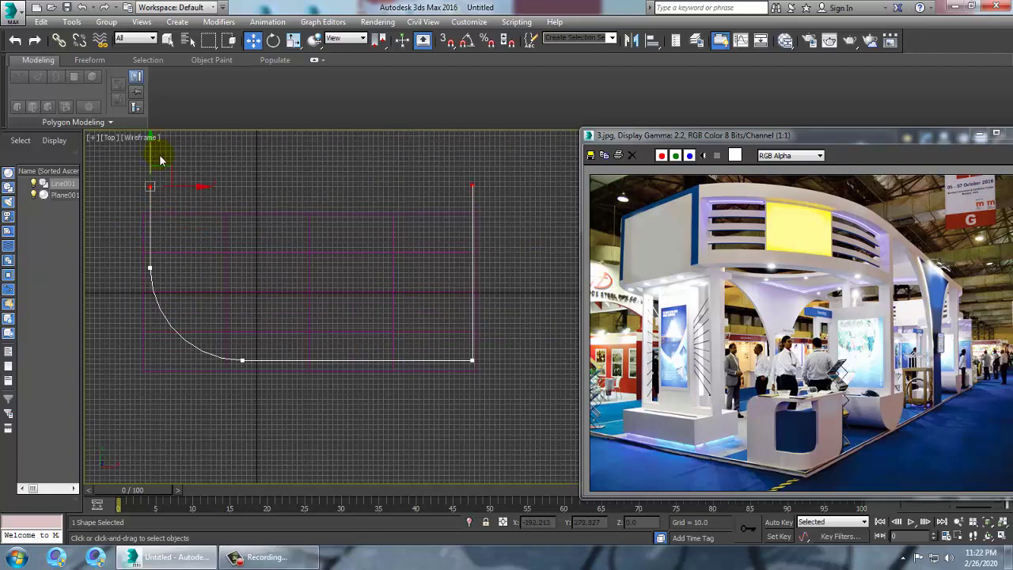
Move the line's two right-hand vertices outward along X, well beyond the floor plane, and shift the reference photo aside.
{"action": "left_click_drag", "start_coordinate": [882, 133], "coordinate": [817, 244]}
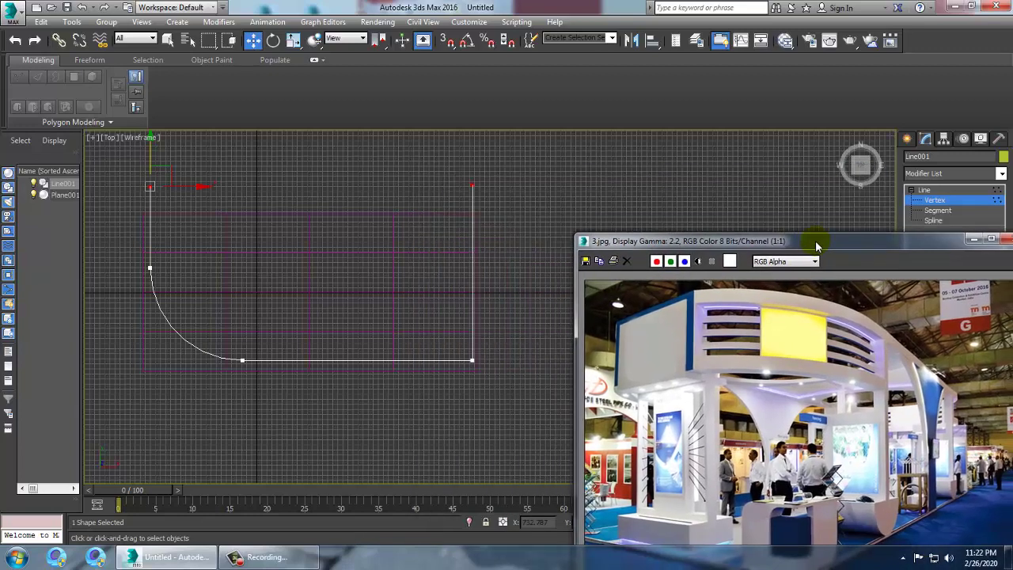
{"action": "left_click_drag", "start_coordinate": [389, 167], "coordinate": [590, 371]}
{"action": "left_click_drag", "start_coordinate": [696, 239], "coordinate": [533, 313]}
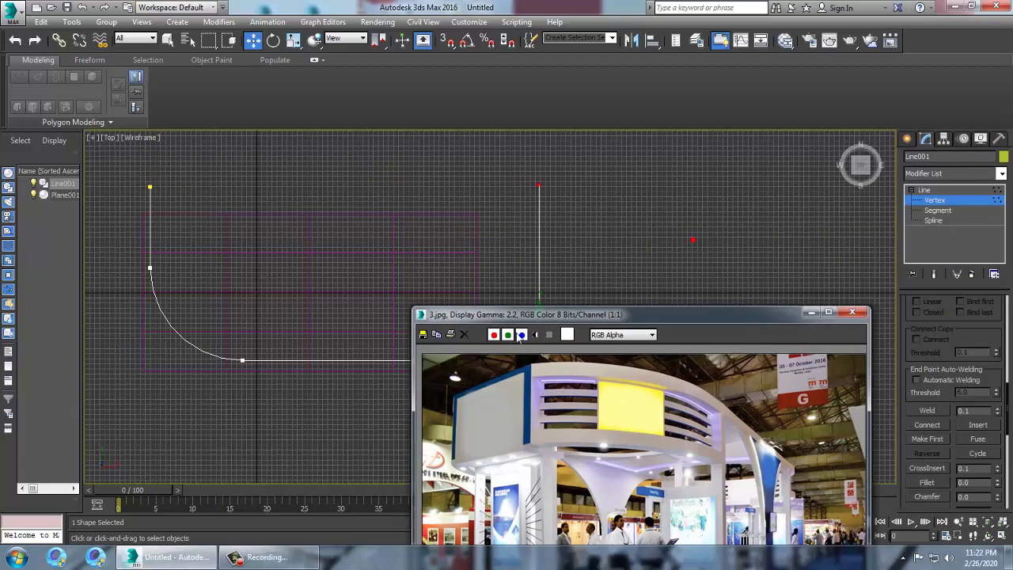
In the perspective view, raise the whole line about 231 along Z above the floor plane.
{"action": "key", "text": "alt+w"}
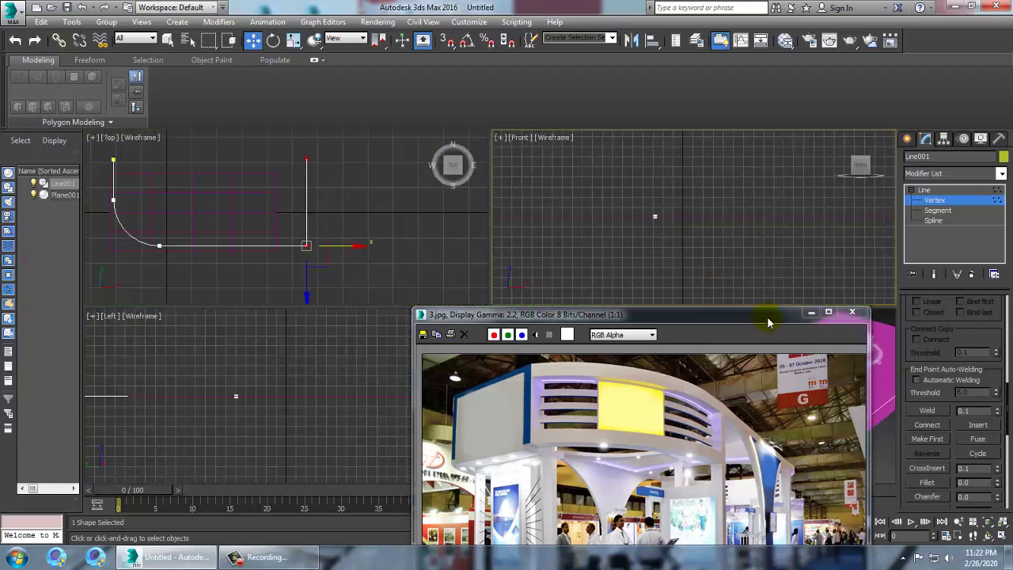
{"action": "left_click_drag", "start_coordinate": [767, 318], "coordinate": [594, 313]}
{"action": "key", "text": "alt+w"}
{"action": "middle_click_drag", "start_coordinate": [828, 419], "coordinate": [795, 379]}
{"action": "scroll", "coordinate": [771, 389], "scroll_direction": "down", "scroll_amount": 4}
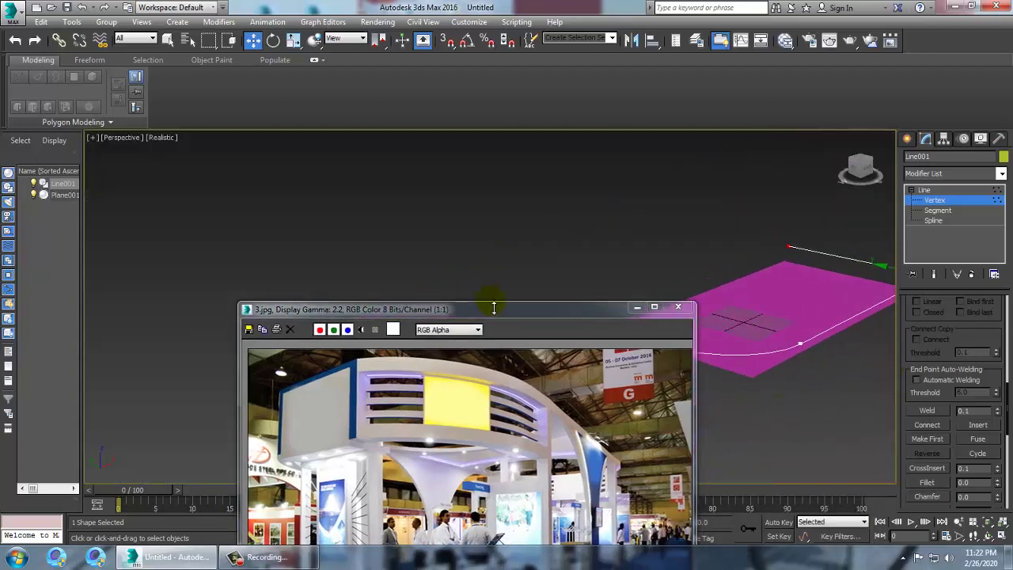
{"action": "left_click_drag", "start_coordinate": [494, 308], "coordinate": [340, 112]}
{"action": "left_click", "coordinate": [934, 200]}
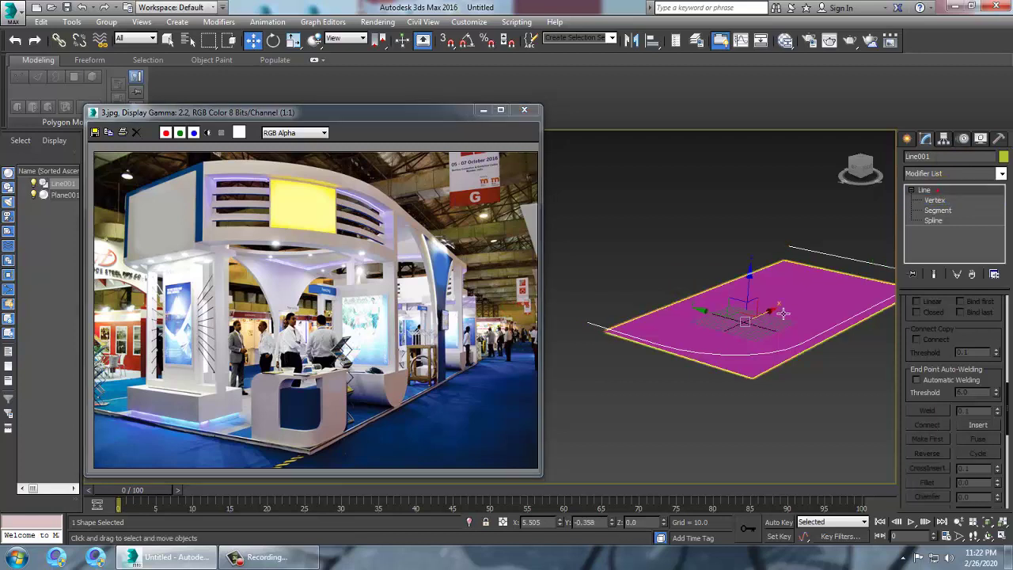
{"action": "left_click_drag", "start_coordinate": [750, 283], "coordinate": [752, 171]}
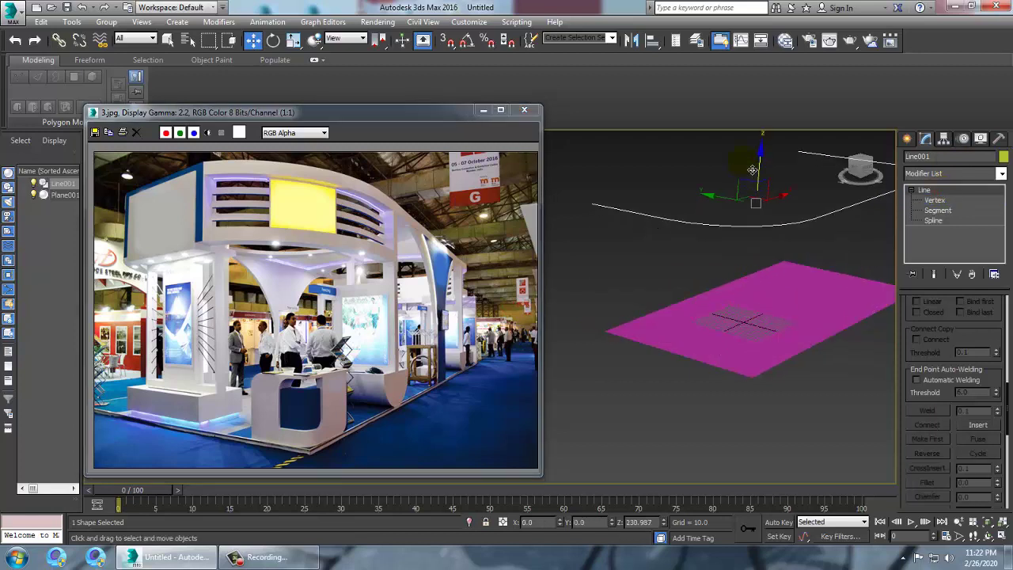
Enable the line's thickness in the viewport as a rectangular band with a length of 75.48 and width of 8.36.
{"action": "middle_click_drag", "start_coordinate": [737, 293], "coordinate": [736, 268], "text": "alt"}
{"action": "middle_click_drag", "start_coordinate": [735, 267], "coordinate": [743, 309]}
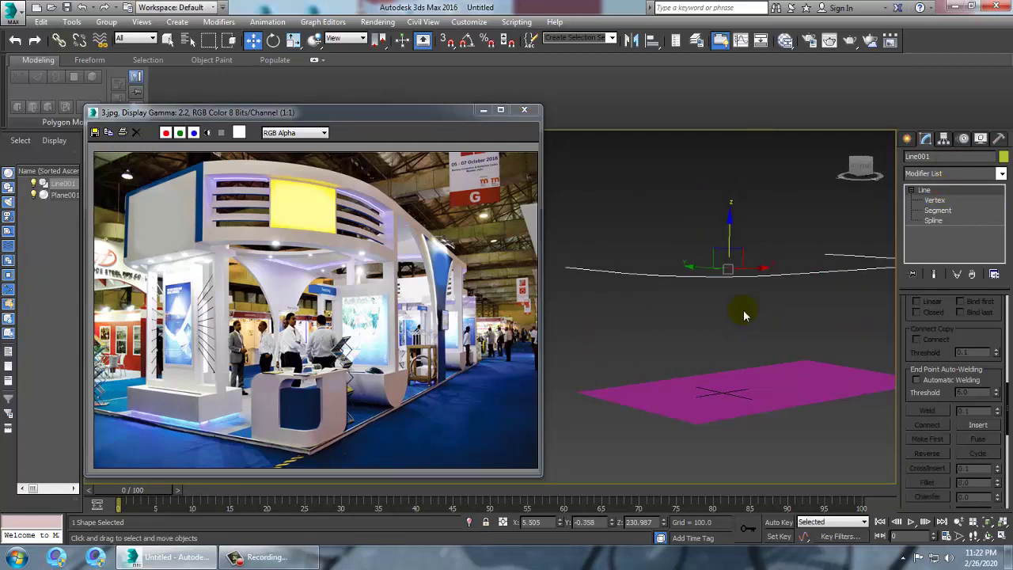
{"action": "scroll", "coordinate": [987, 341], "scroll_direction": "up", "scroll_amount": 5}
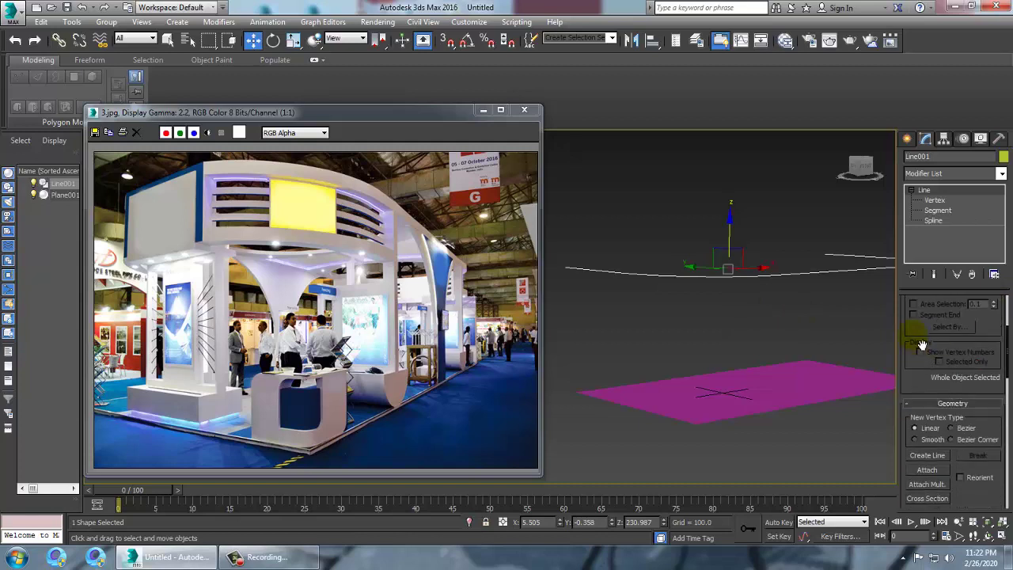
{"action": "scroll", "coordinate": [922, 344], "scroll_direction": "up", "scroll_amount": 4}
{"action": "left_click", "coordinate": [949, 302]}
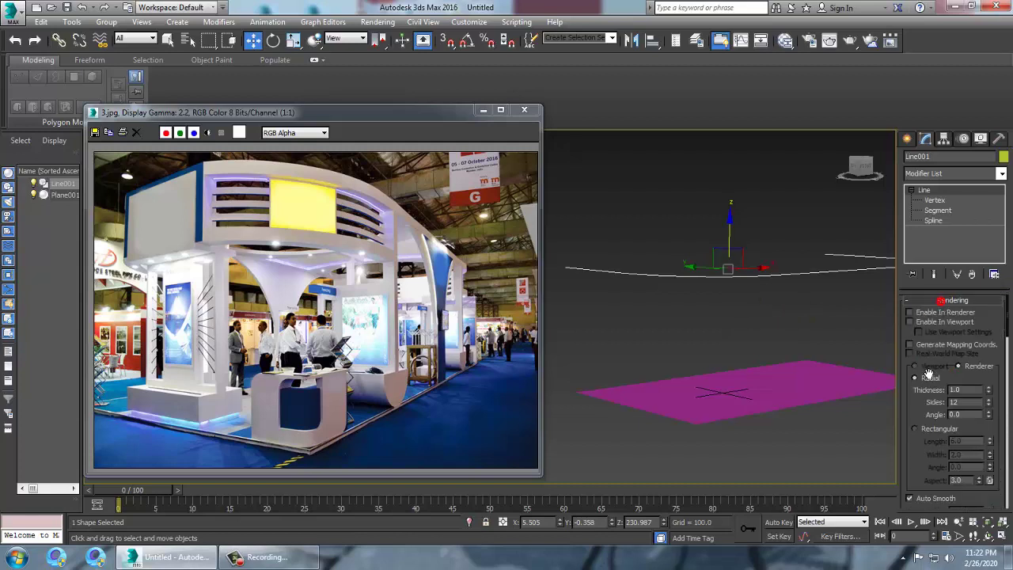
{"action": "left_click", "coordinate": [910, 322]}
{"action": "left_click", "coordinate": [915, 428]}
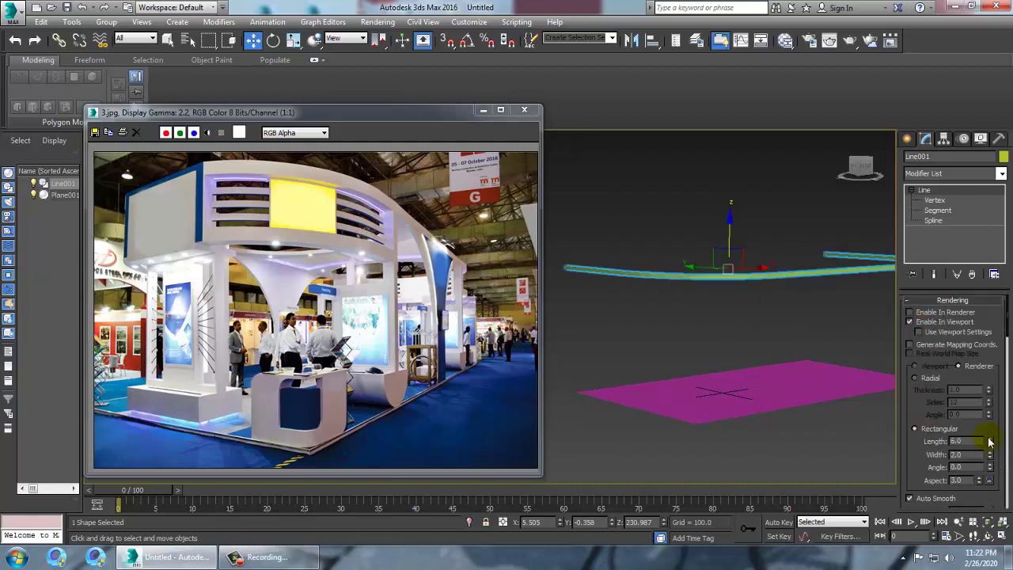
{"action": "left_click_drag", "start_coordinate": [990, 441], "coordinate": [32, 241]}
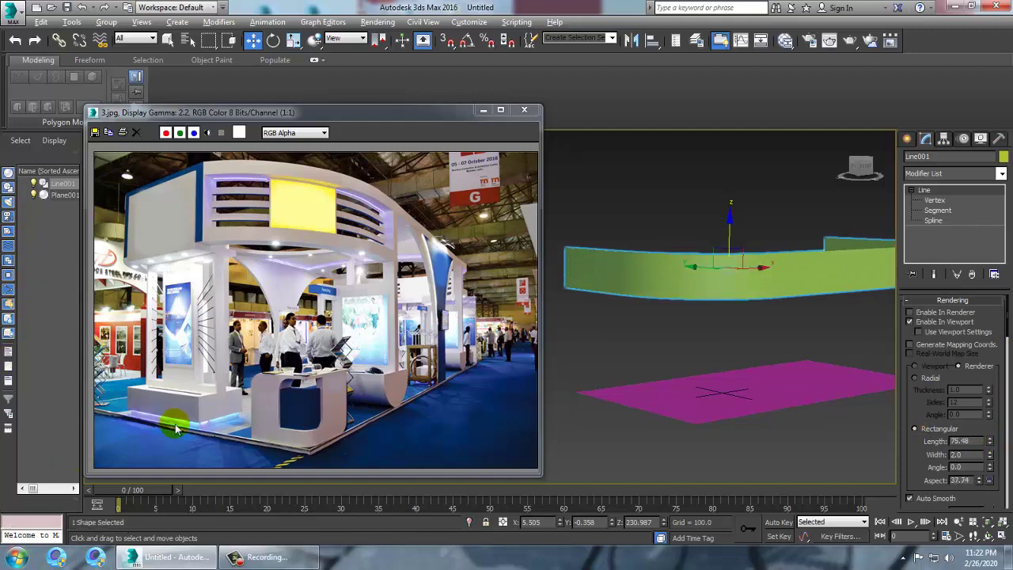
{"action": "middle_click_drag", "start_coordinate": [771, 303], "coordinate": [830, 445], "text": "alt"}
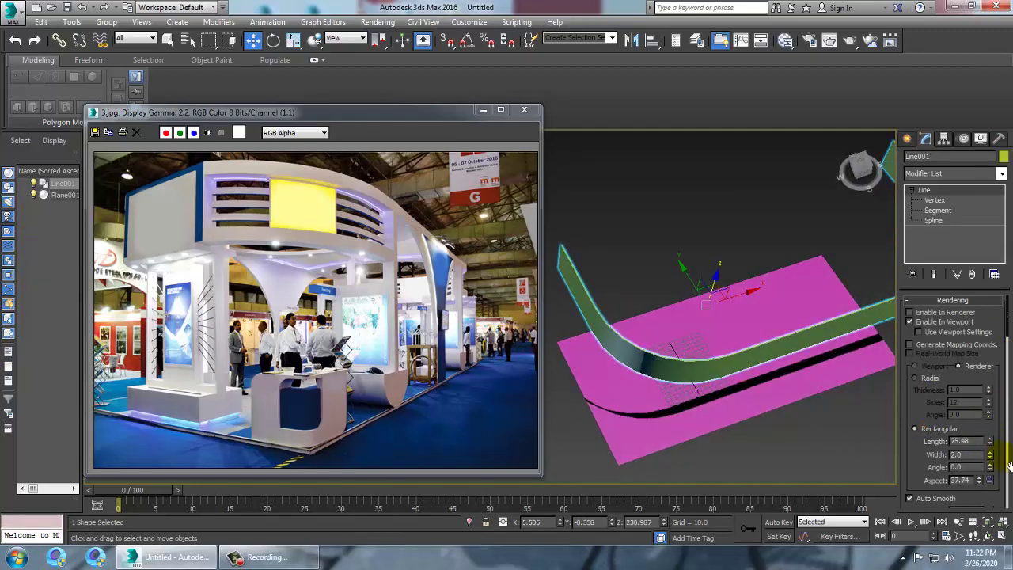
{"action": "left_click_drag", "start_coordinate": [994, 459], "coordinate": [979, 336]}
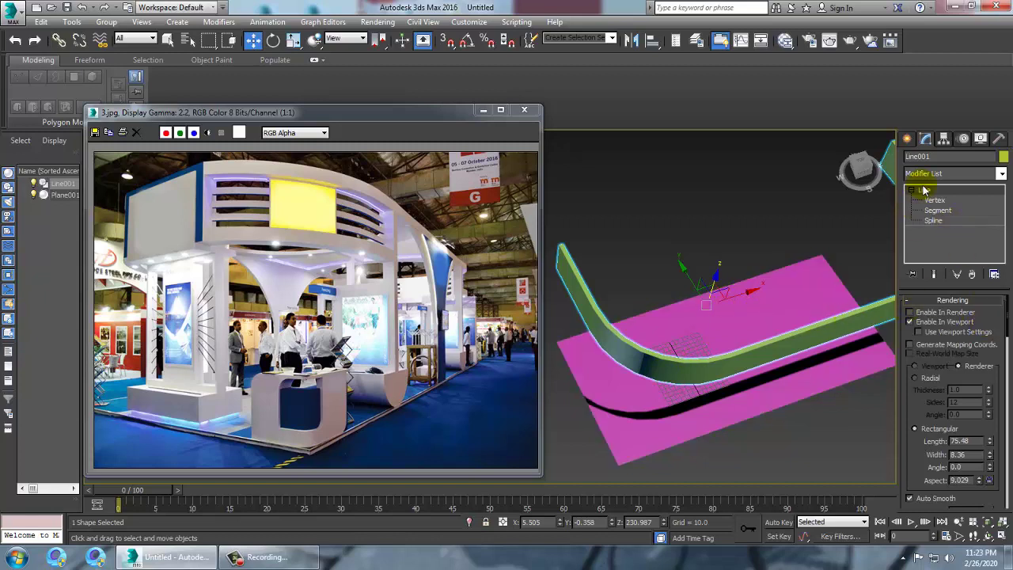
Switch the band's viewport thickness off and on, and reduce its rectangular length to 10.567.
{"action": "left_click", "coordinate": [911, 323]}
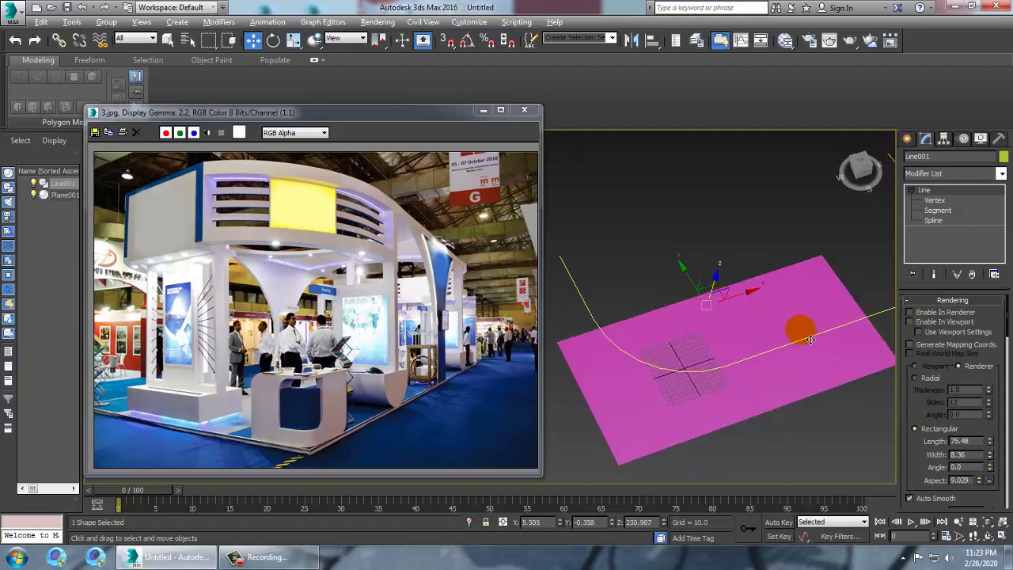
{"action": "left_click", "coordinate": [911, 322]}
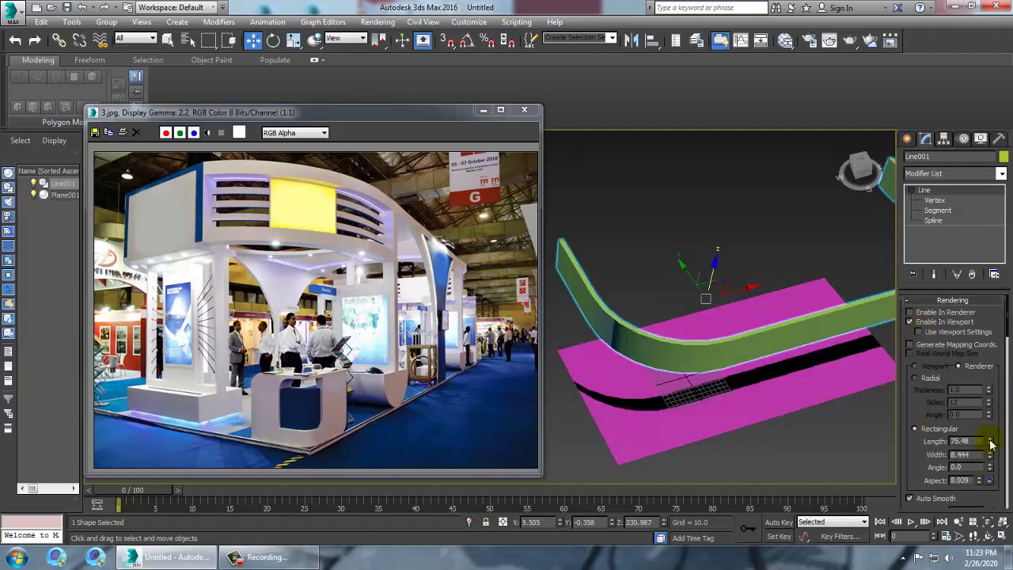
{"action": "left_click_drag", "start_coordinate": [989, 447], "coordinate": [999, 474]}
{"action": "middle_click_drag", "start_coordinate": [592, 384], "coordinate": [649, 276], "text": "alt"}
{"action": "middle_click_drag", "start_coordinate": [742, 292], "coordinate": [772, 269], "text": "alt"}
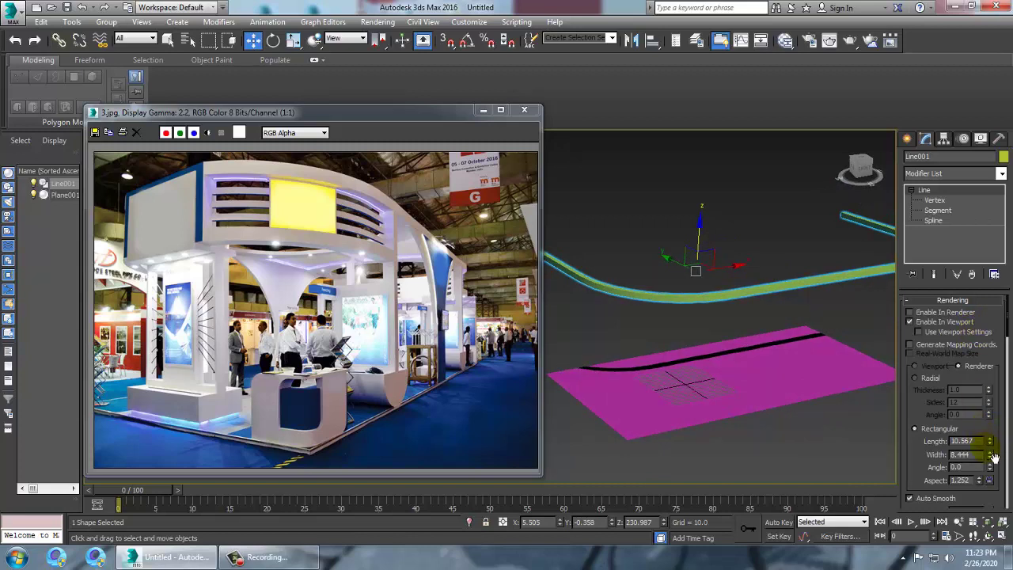
Set the band's rectangular width to 11.99 and its length to 79.782.
{"action": "left_click_drag", "start_coordinate": [990, 454], "coordinate": [1000, 390]}
{"action": "right_click", "coordinate": [1000, 393]}
{"action": "left_click_drag", "start_coordinate": [989, 441], "coordinate": [991, 411]}
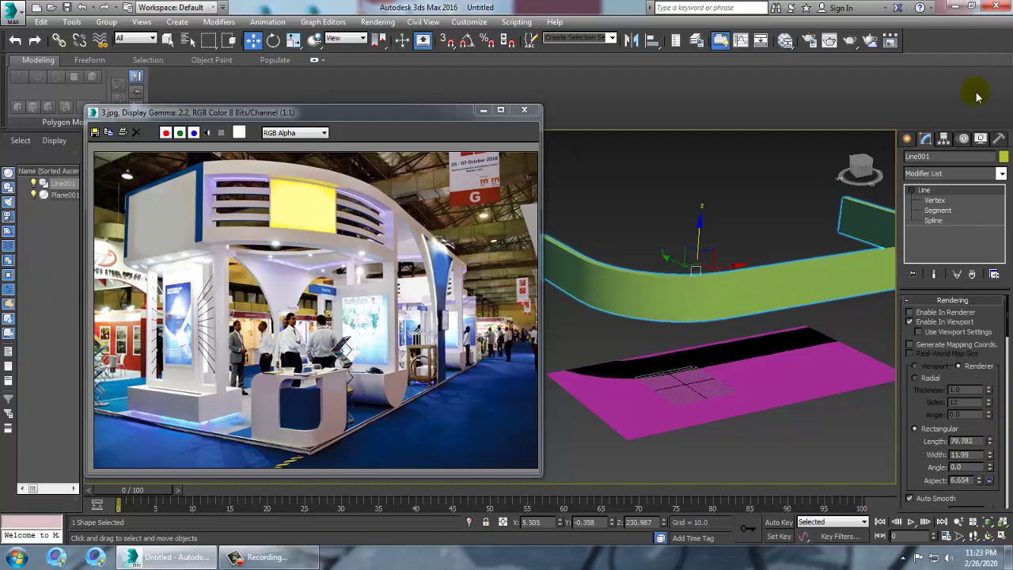
Convert the raised band to an Editable Poly.
{"action": "middle_click_drag", "start_coordinate": [793, 277], "coordinate": [717, 264], "text": "alt"}
{"action": "right_click", "coordinate": [657, 287]}
{"action": "mouse_move", "coordinate": [741, 414]}
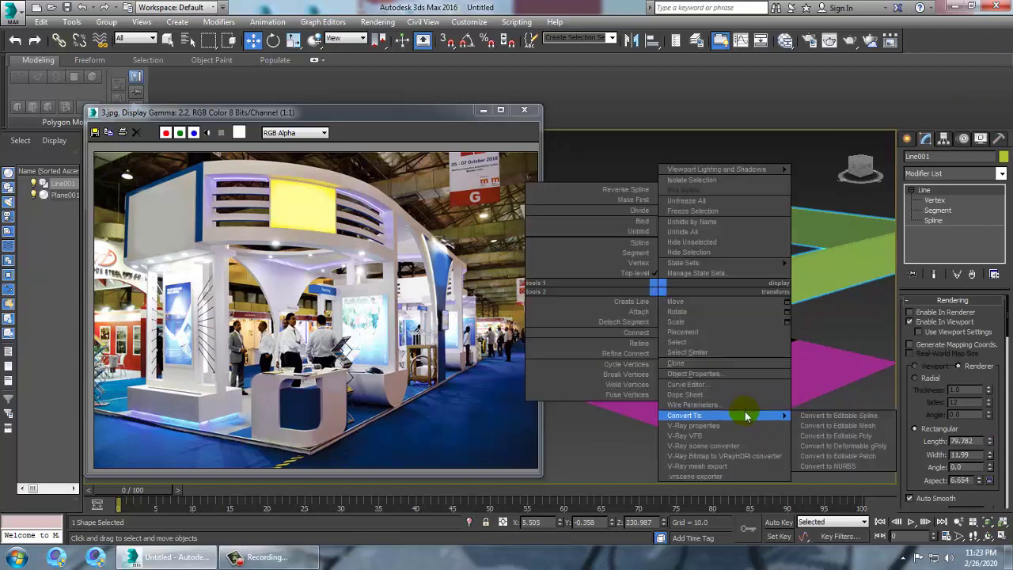
{"action": "left_click", "coordinate": [838, 435]}
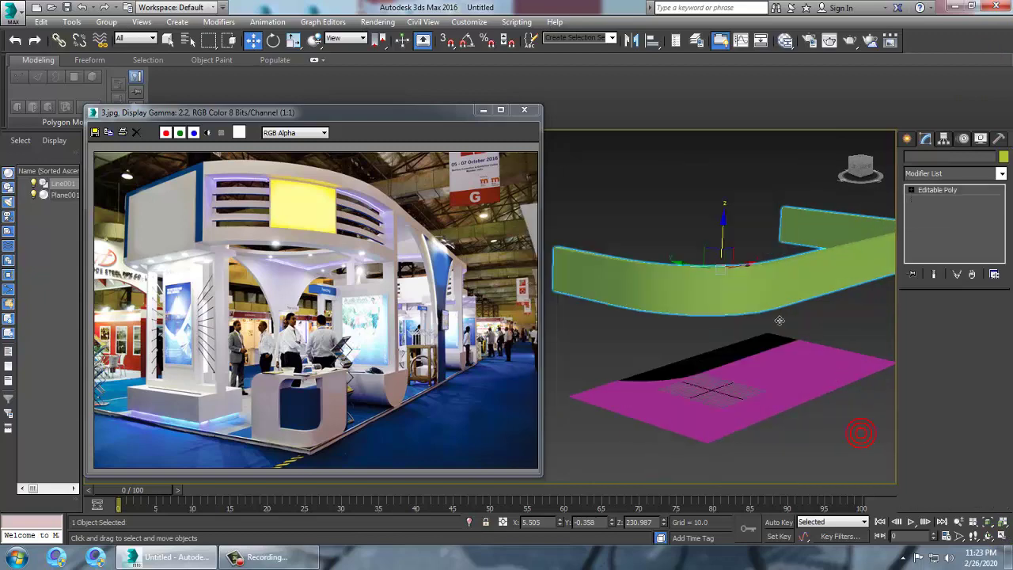
{"action": "key", "text": "ctrl+x"}
{"action": "key", "text": "ctrl+x"}
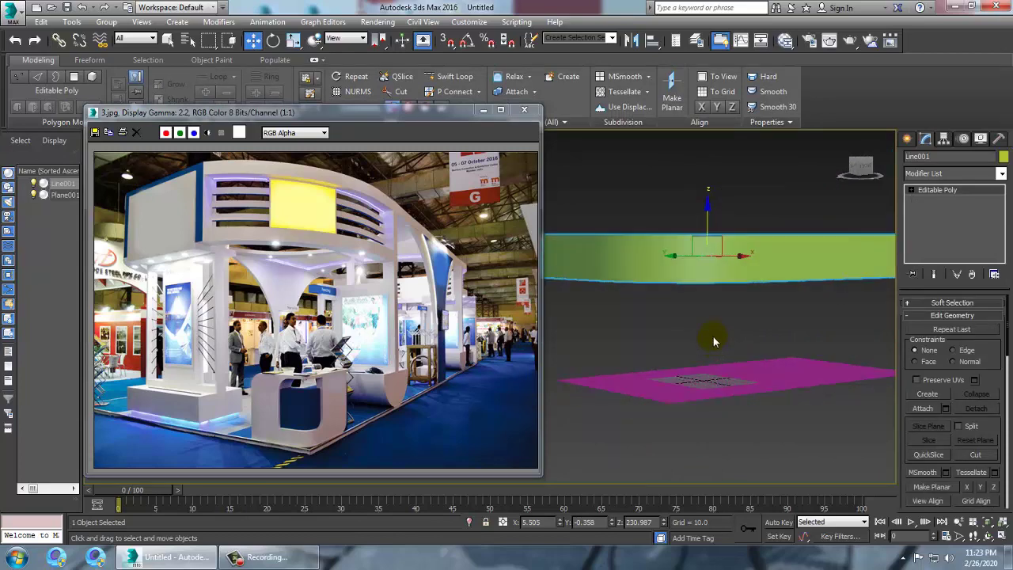
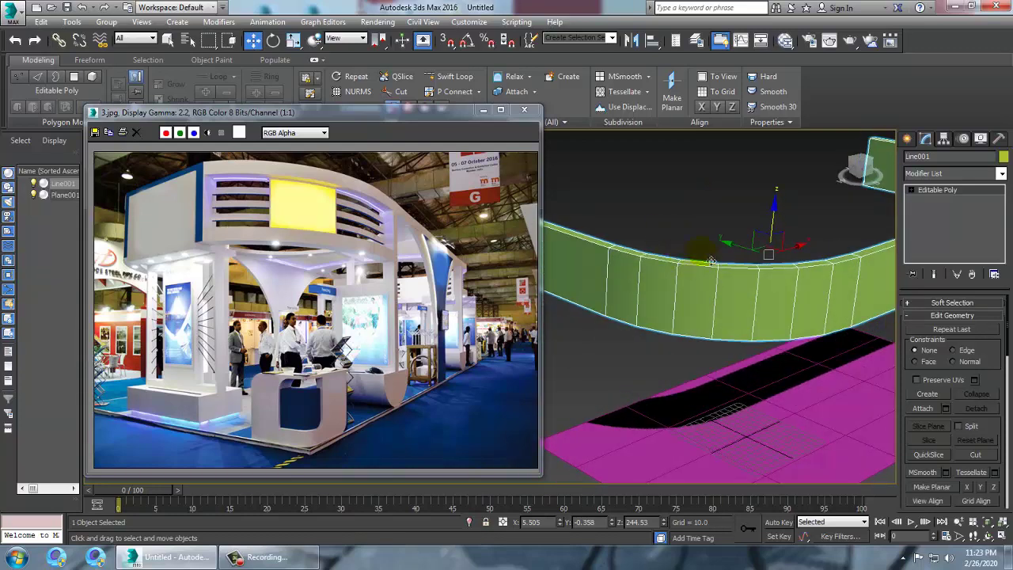
Connect the band's vertical edge ring near the upper rim with 2 segments, pinch -37 and slide -254.
{"action": "left_click", "coordinate": [911, 190]}
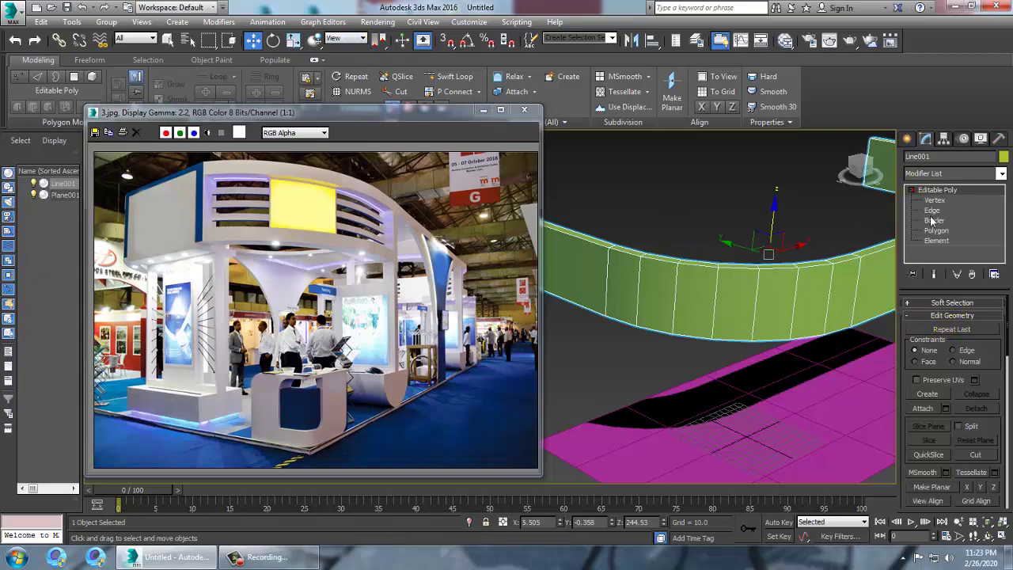
{"action": "left_click", "coordinate": [932, 210]}
{"action": "left_click", "coordinate": [607, 277]}
{"action": "key", "text": "alt+r"}
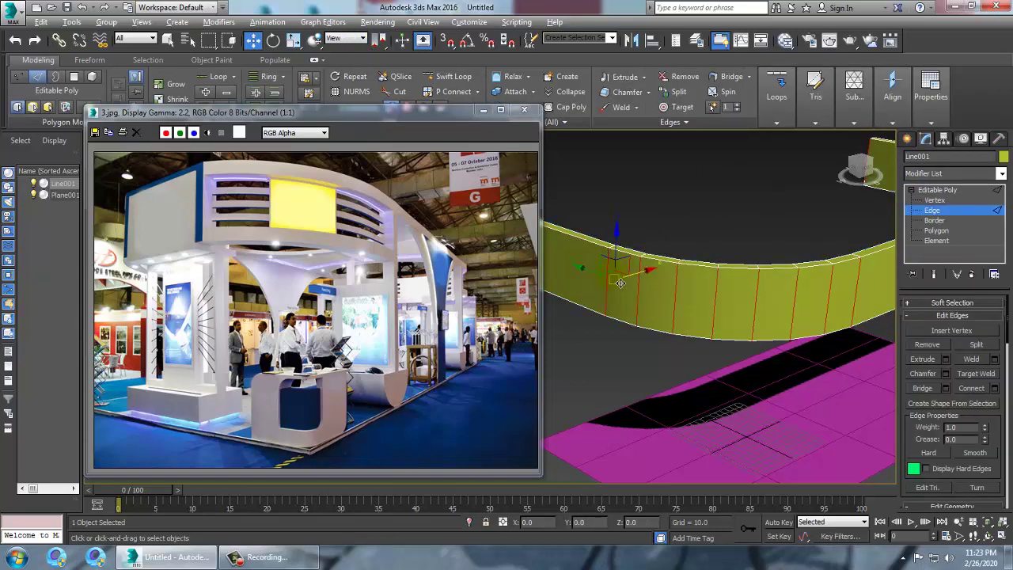
{"action": "left_click", "coordinate": [994, 387]}
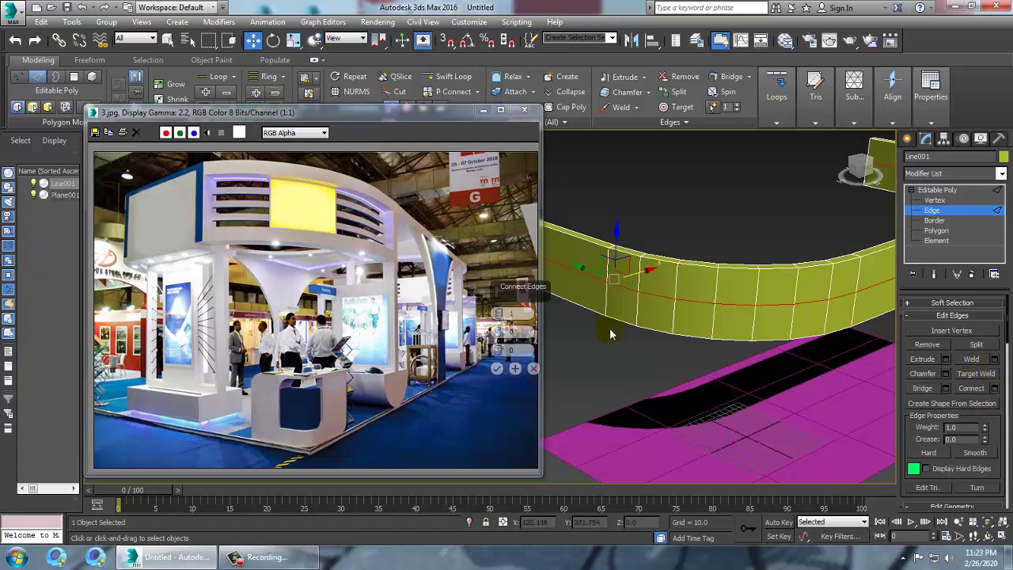
{"action": "left_click", "coordinate": [500, 314]}
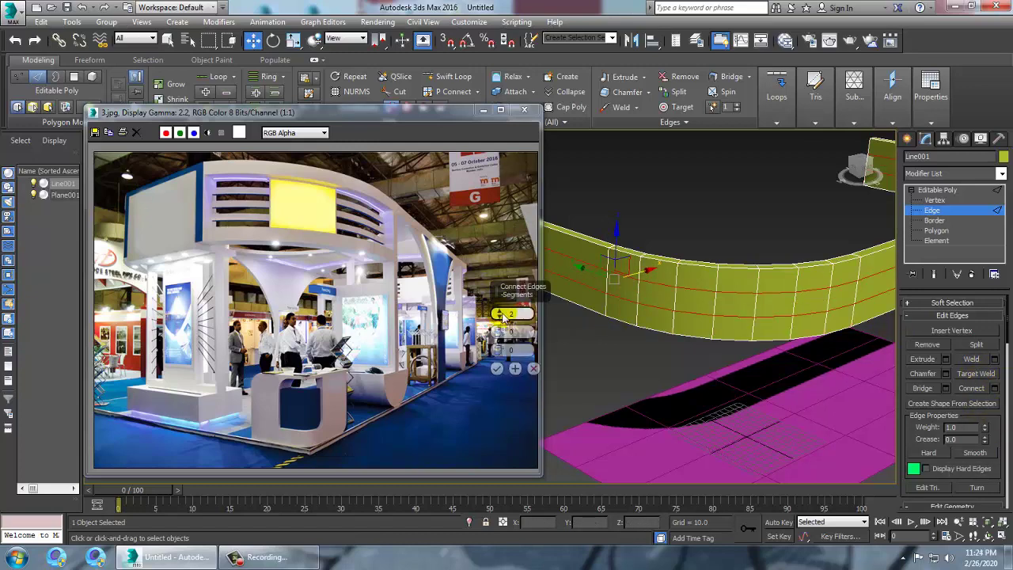
{"action": "left_click", "coordinate": [501, 317]}
{"action": "left_click_drag", "start_coordinate": [507, 325], "coordinate": [530, 481]}
{"action": "left_click_drag", "start_coordinate": [506, 350], "coordinate": [719, 11]}
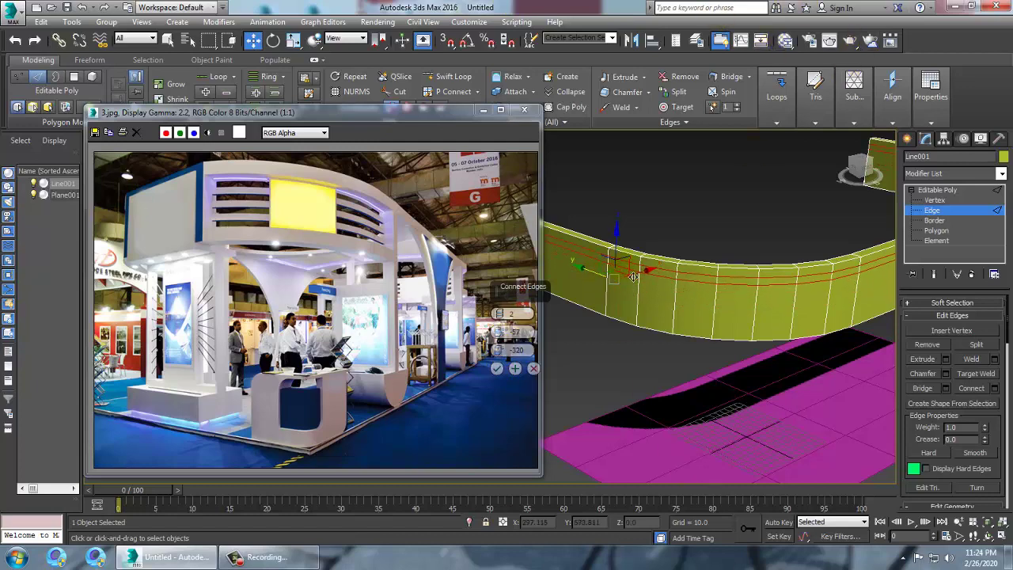
{"action": "left_click", "coordinate": [495, 367]}
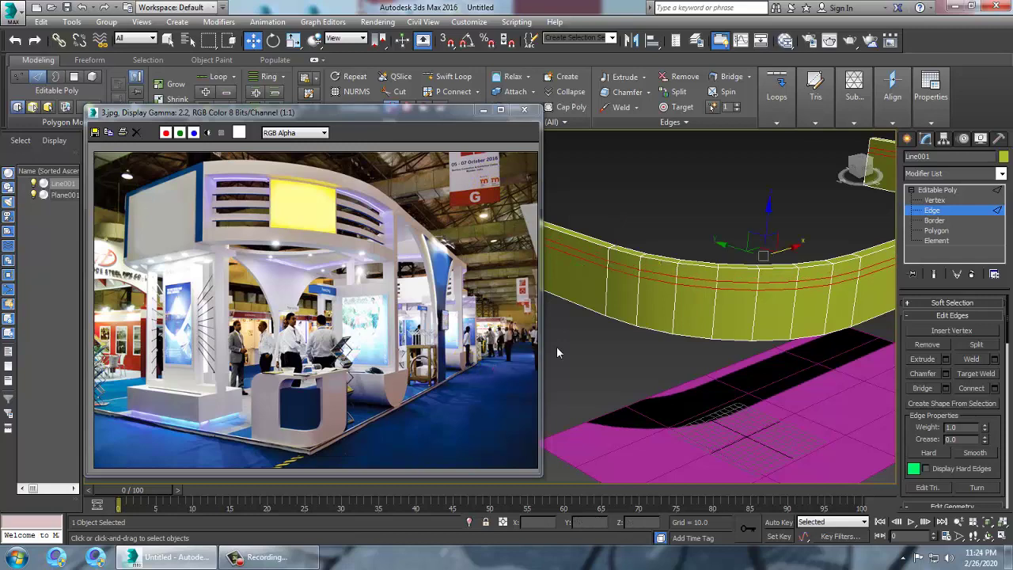
Connect the edge ring below the new loops with 2 segments, pinch -40 and slide 120.
{"action": "middle_click_drag", "start_coordinate": [774, 307], "coordinate": [790, 270], "text": "alt"}
{"action": "left_click", "coordinate": [678, 299]}
{"action": "key", "text": "alt+r"}
{"action": "left_click", "coordinate": [995, 387]}
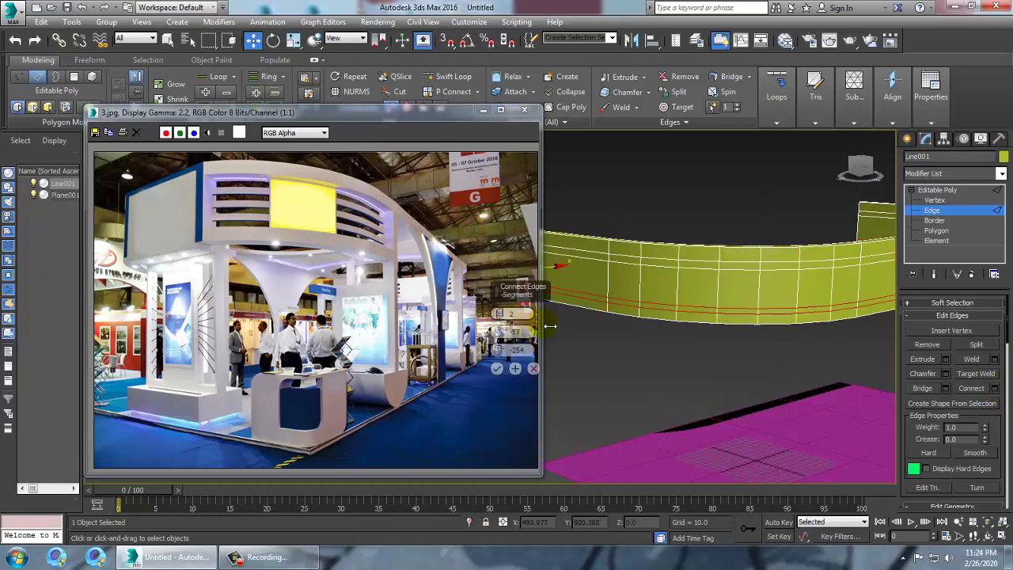
{"action": "left_click_drag", "start_coordinate": [500, 331], "coordinate": [506, 316]}
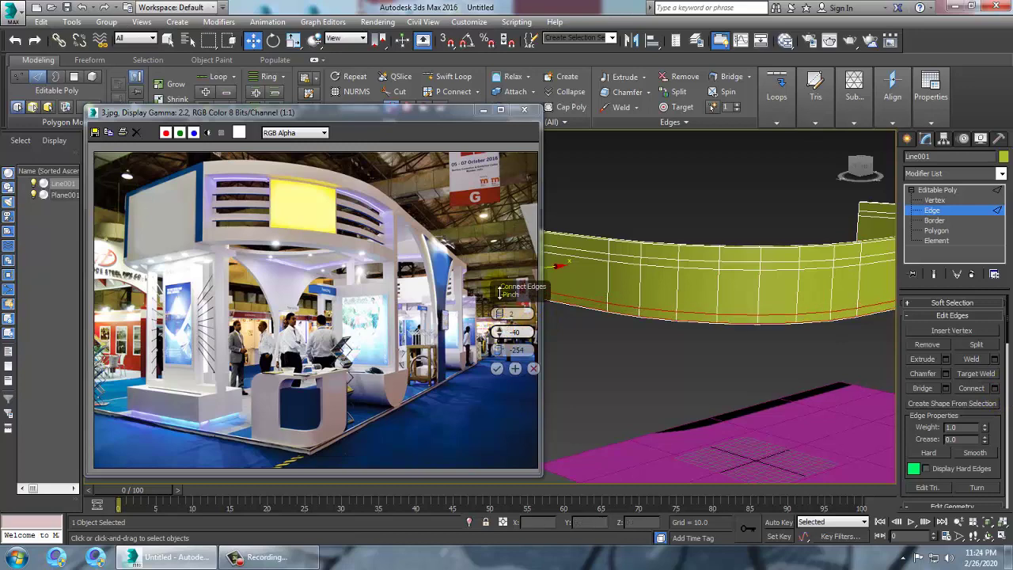
{"action": "left_click_drag", "start_coordinate": [499, 356], "coordinate": [583, 564]}
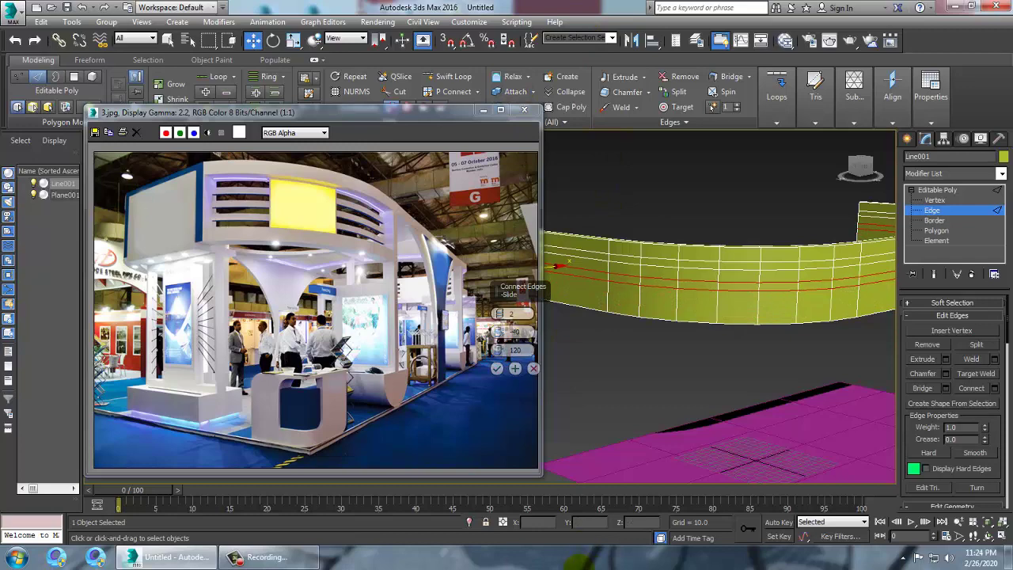
{"action": "left_click", "coordinate": [496, 368]}
Connect the lowest edge ring of the band with 2 segments, pinch -18 and slide 11.
{"action": "left_click", "coordinate": [639, 307]}
{"action": "key", "text": "alt+r"}
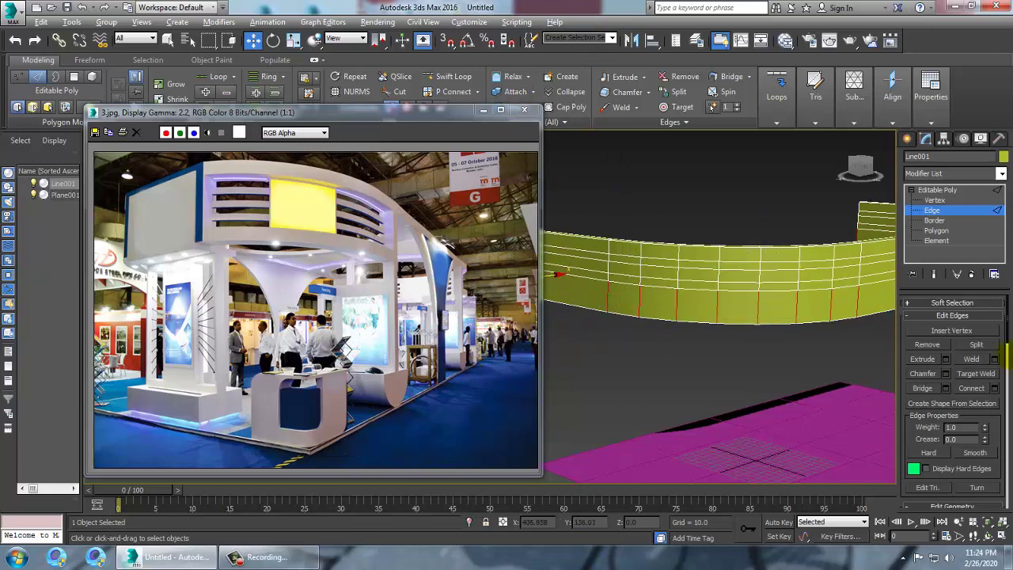
{"action": "left_click", "coordinate": [994, 389]}
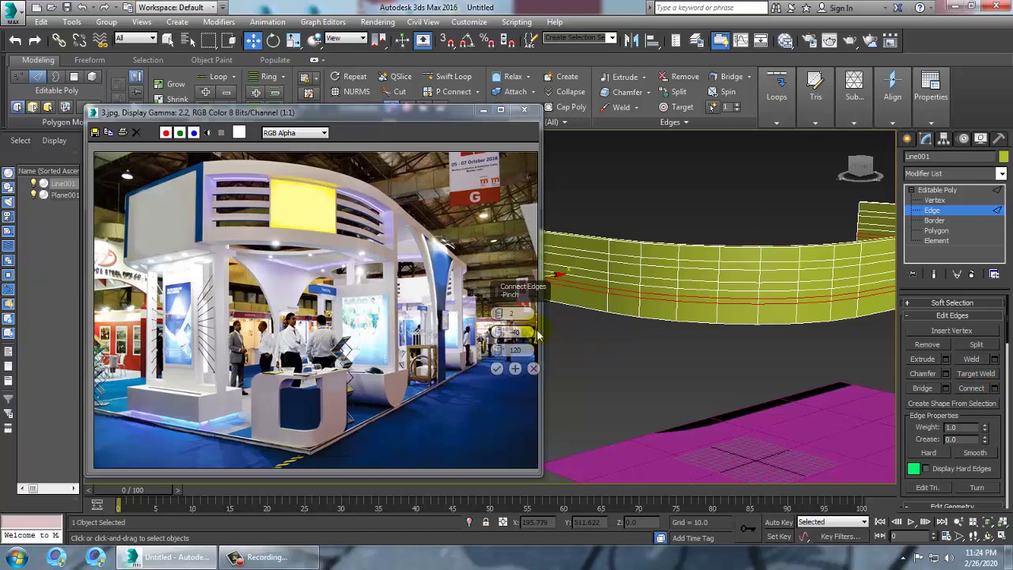
{"action": "left_click_drag", "start_coordinate": [499, 294], "coordinate": [499, 281]}
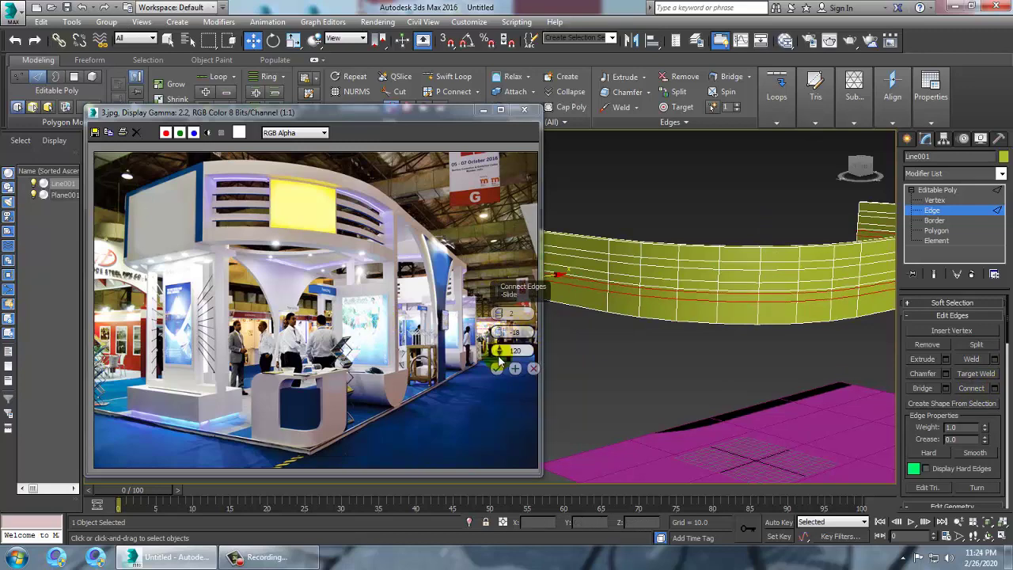
{"action": "left_click_drag", "start_coordinate": [505, 362], "coordinate": [473, 5]}
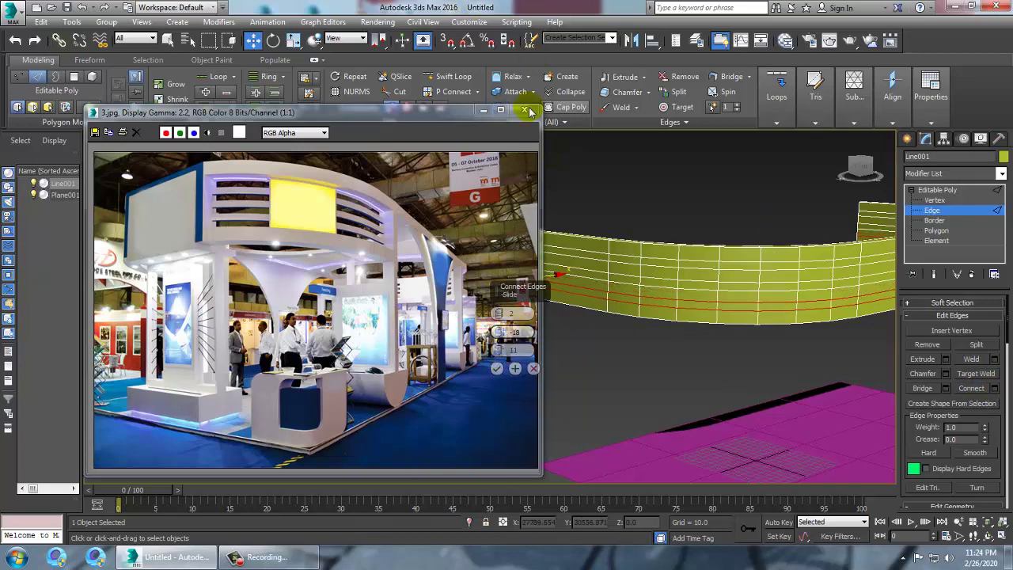
{"action": "left_click", "coordinate": [497, 369]}
Select the upper slot row's polygons around the curved section on both the front and back faces of the band.
{"action": "middle_click_drag", "start_coordinate": [719, 294], "coordinate": [763, 285], "text": "alt"}
{"action": "key", "text": "4"}
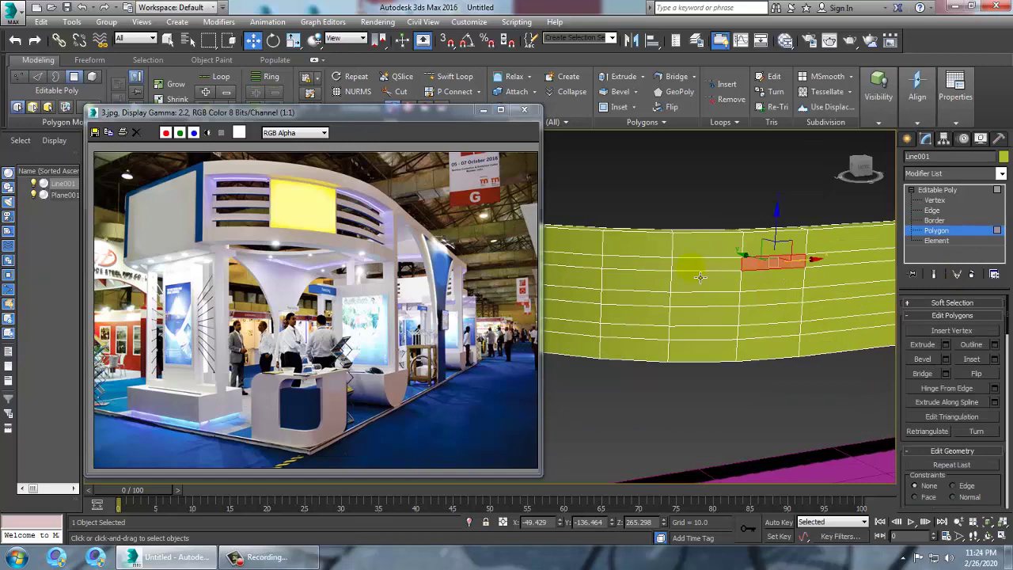
{"action": "left_click", "coordinate": [629, 271], "text": "shift"}
{"action": "left_click", "coordinate": [801, 269]}
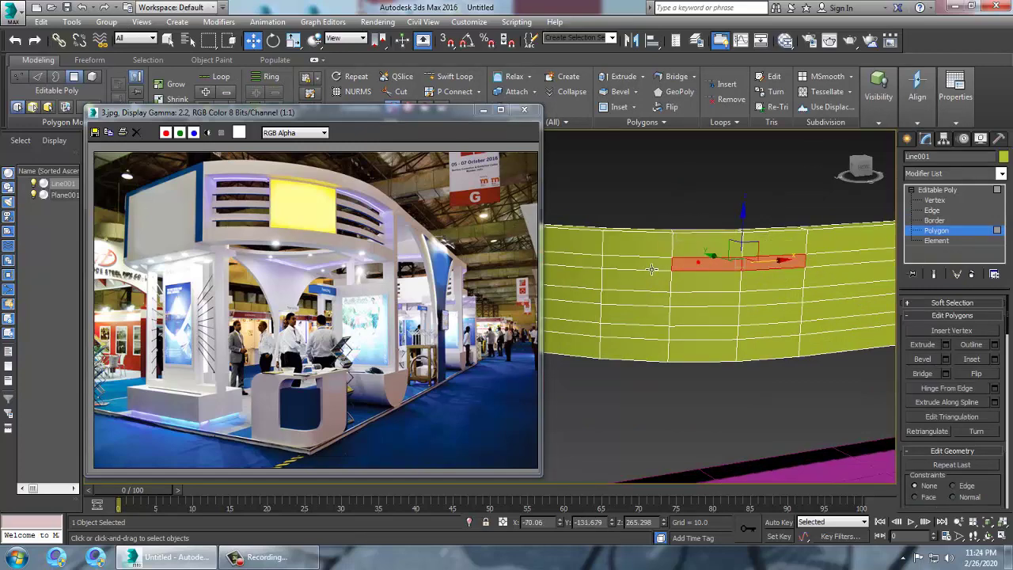
{"action": "middle_click_drag", "start_coordinate": [676, 270], "coordinate": [729, 273], "text": "alt"}
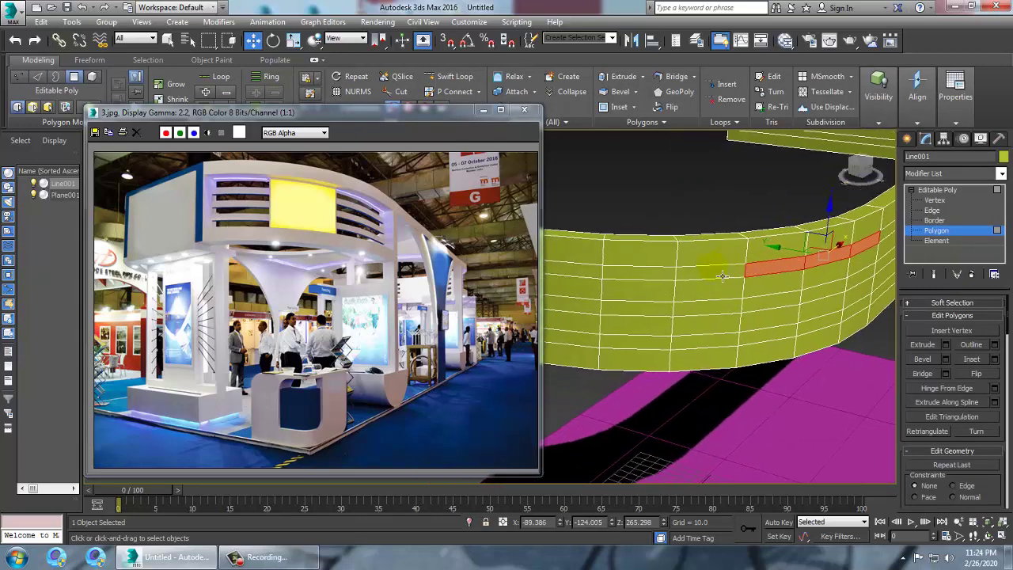
{"action": "middle_click_drag", "start_coordinate": [686, 241], "coordinate": [853, 257], "text": "alt"}
{"action": "left_click", "coordinate": [706, 246]}
{"action": "left_click", "coordinate": [779, 271], "text": "ctrl"}
{"action": "left_click", "coordinate": [824, 292], "text": "ctrl"}
{"action": "left_click", "coordinate": [868, 323], "text": "ctrl"}
{"action": "mouse_move", "coordinate": [870, 327]}
{"action": "middle_mouse_down", "text": "alt"}
{"action": "mouse_move", "coordinate": [744, 314]}
{"action": "mouse_move", "coordinate": [694, 331]}
{"action": "middle_mouse_up", "text": "alt"}
{"action": "key", "text": "F3"}
{"action": "mouse_move", "coordinate": [859, 290]}
{"action": "middle_mouse_down"}
{"action": "mouse_move", "coordinate": [792, 297]}
{"action": "mouse_move", "coordinate": [842, 301]}
{"action": "mouse_move", "coordinate": [677, 293]}
{"action": "middle_mouse_up"}
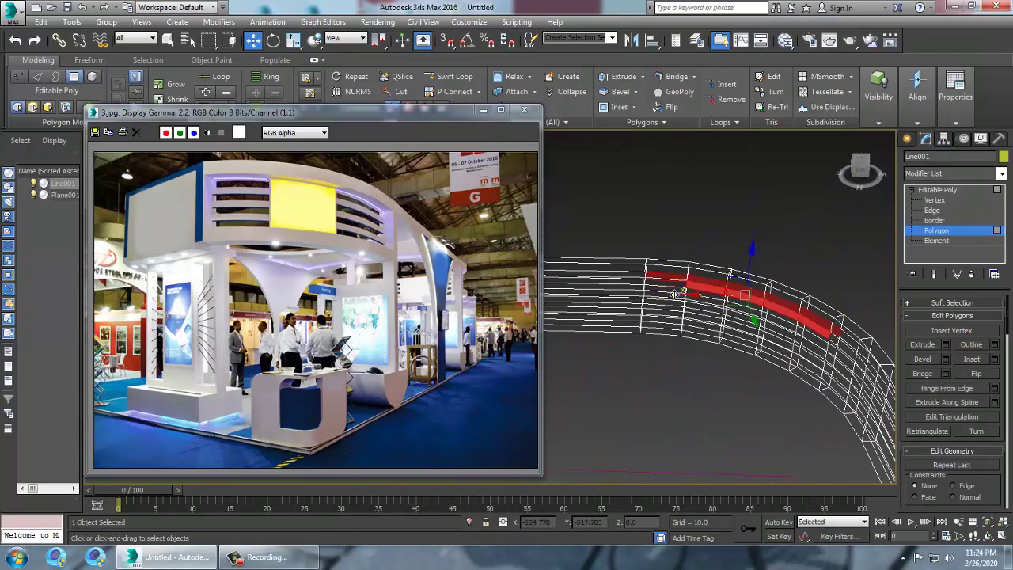
Add the middle and lower slot rows' polygons along one face of the curved section to the selection.
{"action": "middle_click_drag", "start_coordinate": [789, 314], "coordinate": [632, 276], "text": "alt"}
{"action": "middle_click_drag", "start_coordinate": [755, 320], "coordinate": [735, 309], "text": "alt"}
{"action": "scroll", "coordinate": [712, 323], "scroll_direction": "up", "scroll_amount": 3}
{"action": "left_click", "coordinate": [670, 338], "text": "ctrl"}
{"action": "left_click", "coordinate": [669, 373], "text": "ctrl"}
{"action": "left_click", "coordinate": [728, 339], "text": "ctrl"}
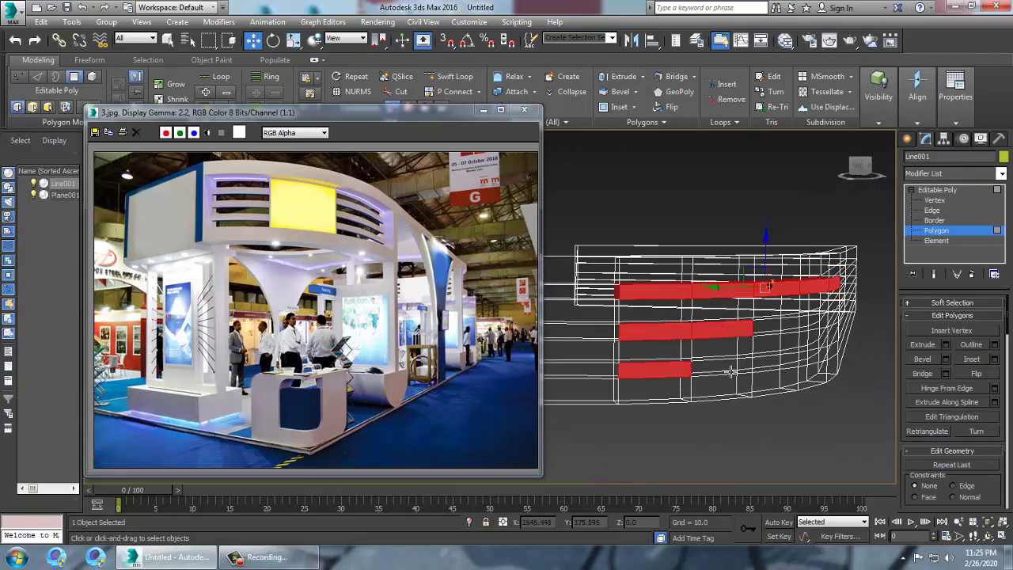
{"action": "left_click", "coordinate": [730, 369], "text": "ctrl"}
{"action": "middle_click_drag", "start_coordinate": [792, 351], "coordinate": [722, 348], "text": "alt"}
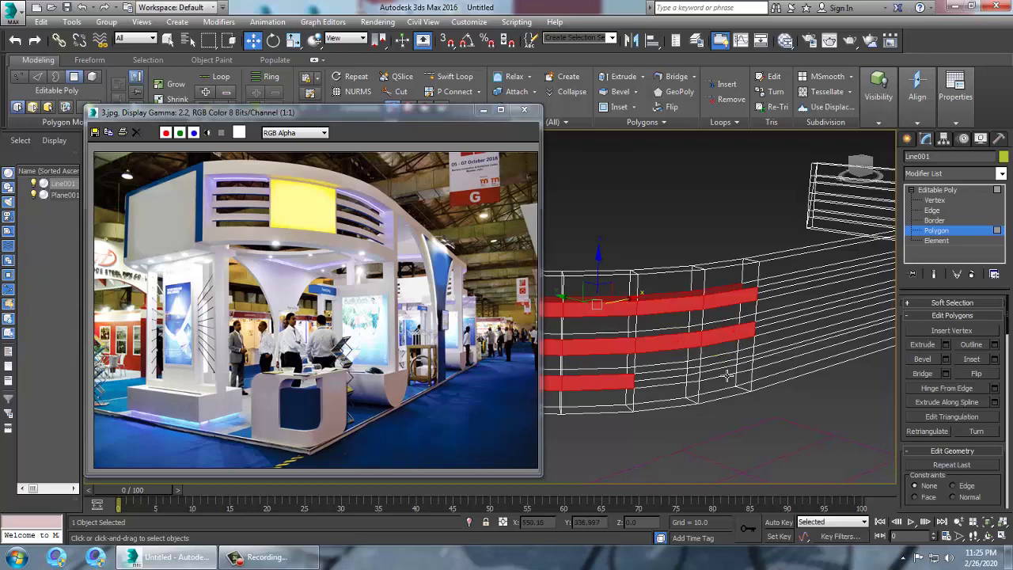
{"action": "left_click", "coordinate": [686, 380], "text": "ctrl"}
Complete the slot selection on the opposite face and bridge the selected polygons to open three slots through the band.
{"action": "middle_click_drag", "start_coordinate": [690, 335], "coordinate": [661, 363], "text": "alt"}
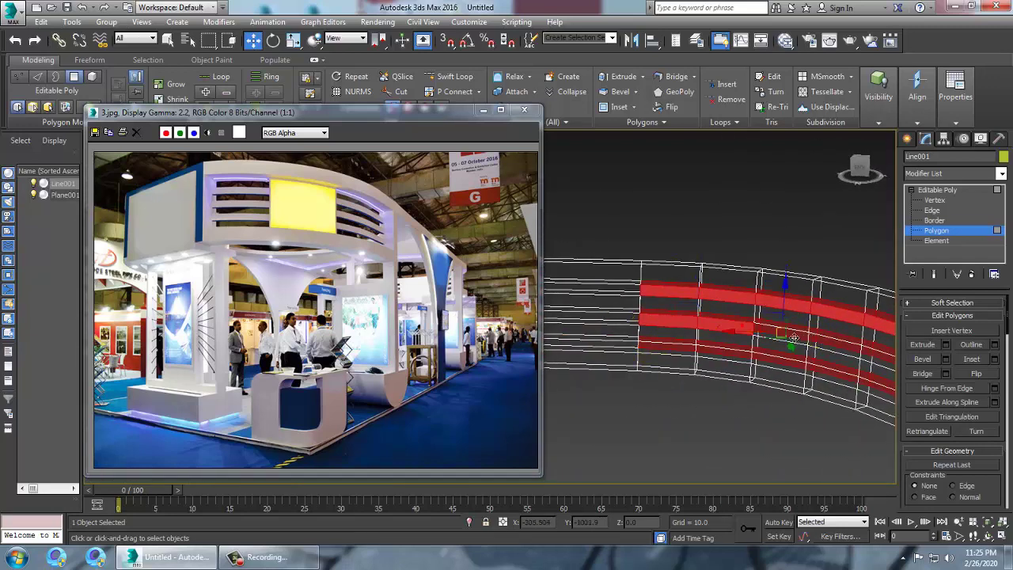
{"action": "left_click", "coordinate": [884, 396], "text": "ctrl"}
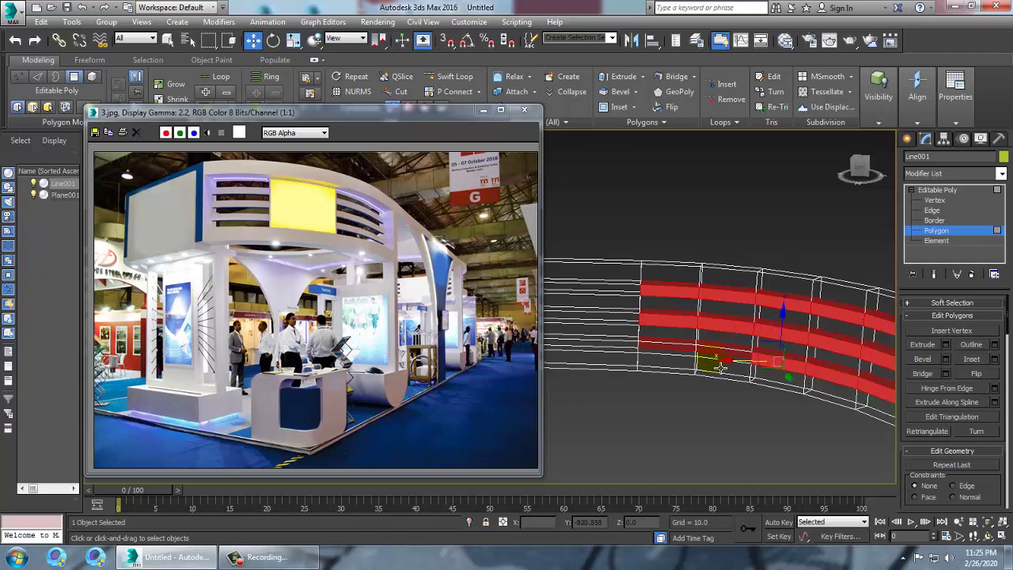
{"action": "mouse_move", "coordinate": [784, 353]}
{"action": "middle_mouse_down", "text": "alt"}
{"action": "mouse_move", "coordinate": [621, 345]}
{"action": "mouse_move", "coordinate": [643, 355]}
{"action": "middle_mouse_up", "text": "alt"}
{"action": "key", "text": "F3"}
{"action": "left_click", "coordinate": [930, 379]}
Select every polygon row of the long end section and its adjacent narrow column on the band's outer face.
{"action": "middle_click_drag", "start_coordinate": [693, 331], "coordinate": [804, 322], "text": "alt"}
{"action": "scroll", "coordinate": [790, 326], "scroll_direction": "up", "scroll_amount": 3}
{"action": "scroll", "coordinate": [771, 324], "scroll_direction": "up", "scroll_amount": 3}
{"action": "middle_click_drag", "start_coordinate": [687, 331], "coordinate": [686, 274]}
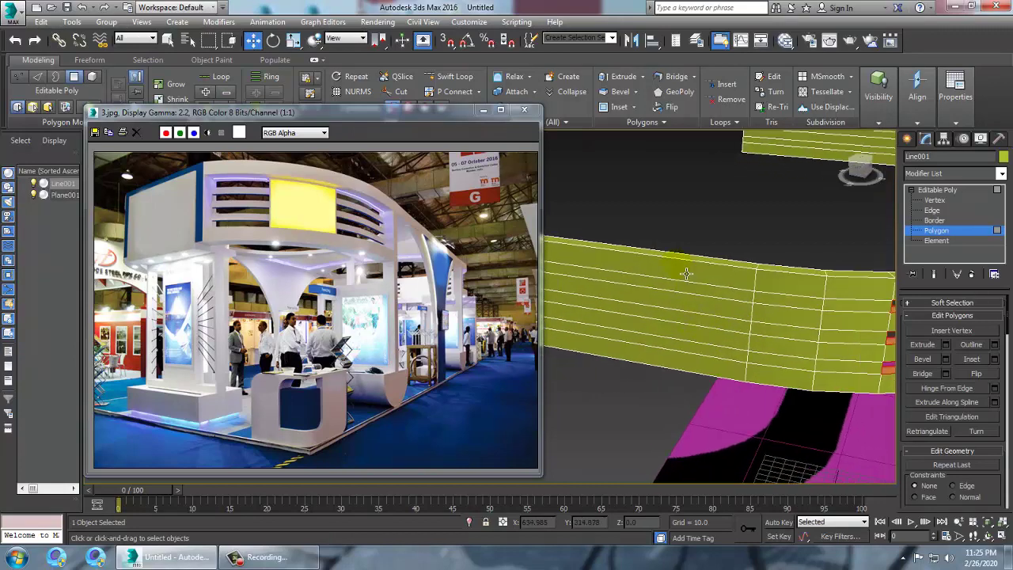
{"action": "left_click", "coordinate": [689, 274]}
{"action": "left_click", "coordinate": [797, 292], "text": "ctrl"}
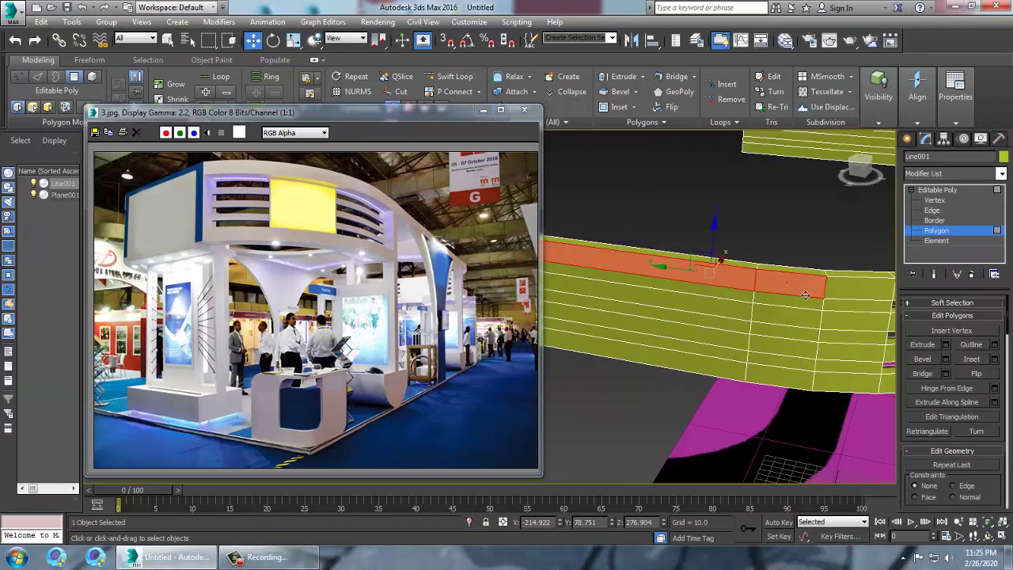
{"action": "left_click", "coordinate": [792, 302], "text": "ctrl"}
{"action": "left_click", "coordinate": [717, 297], "text": "ctrl"}
{"action": "left_click", "coordinate": [772, 310], "text": "ctrl"}
{"action": "left_click", "coordinate": [772, 327], "text": "ctrl"}
{"action": "left_click", "coordinate": [736, 323], "text": "ctrl"}
{"action": "left_click", "coordinate": [727, 337], "text": "ctrl"}
{"action": "left_click", "coordinate": [726, 348], "text": "ctrl"}
{"action": "left_click", "coordinate": [768, 362], "text": "ctrl"}
{"action": "left_click", "coordinate": [768, 368], "text": "ctrl"}
{"action": "left_click", "coordinate": [779, 388], "text": "ctrl"}
{"action": "left_click", "coordinate": [718, 380], "text": "ctrl"}
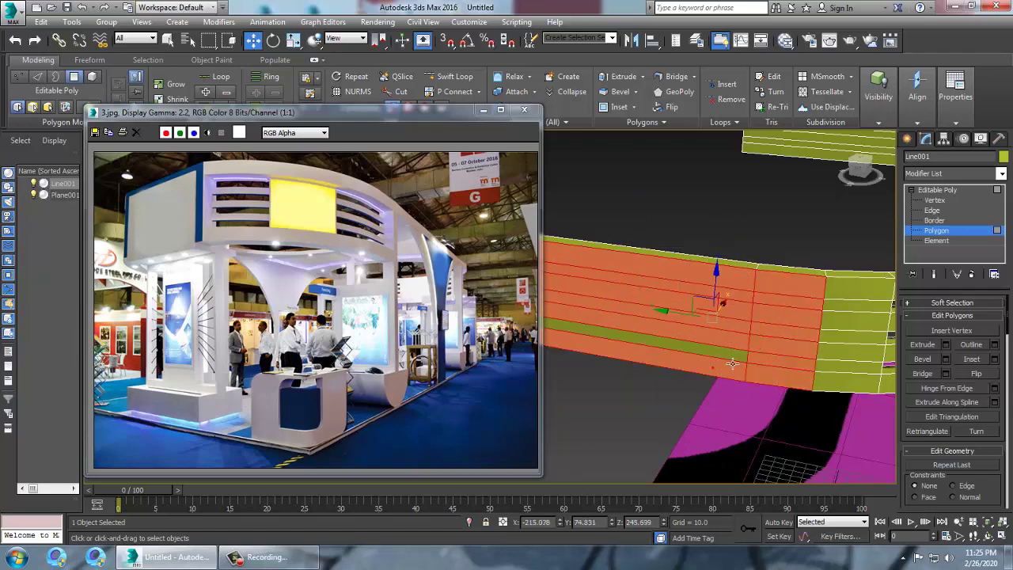
Inset the selected panel polygons by 6.437 and extrude them inward with a height of -7.086.
{"action": "left_click", "coordinate": [995, 359]}
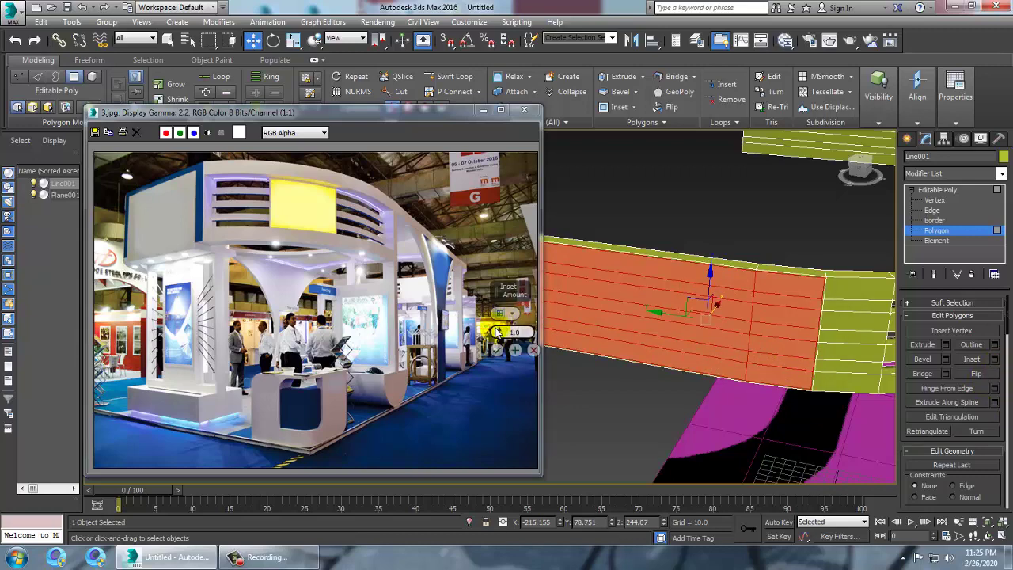
{"action": "left_click_drag", "start_coordinate": [499, 315], "coordinate": [499, 305]}
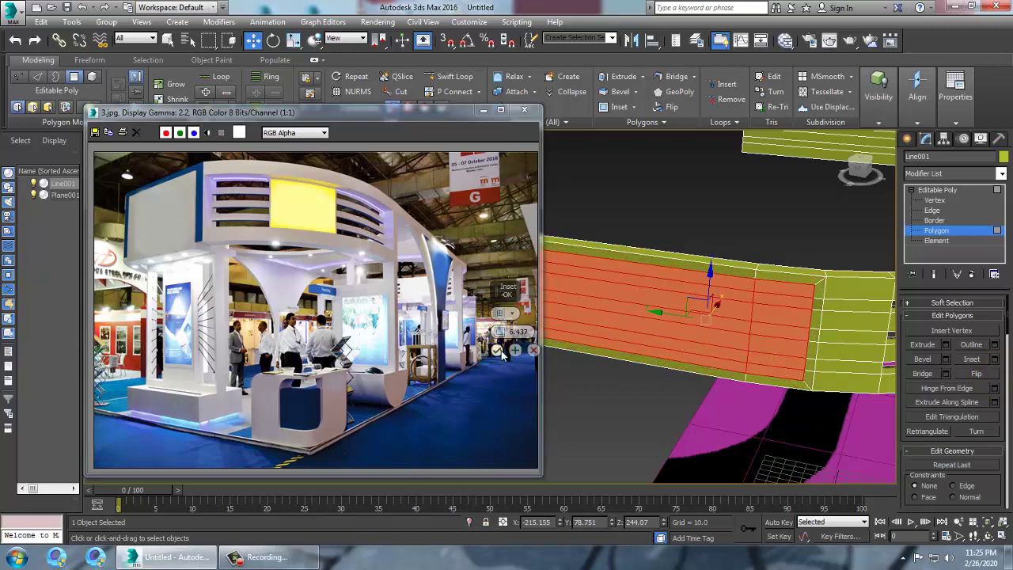
{"action": "left_click", "coordinate": [496, 349]}
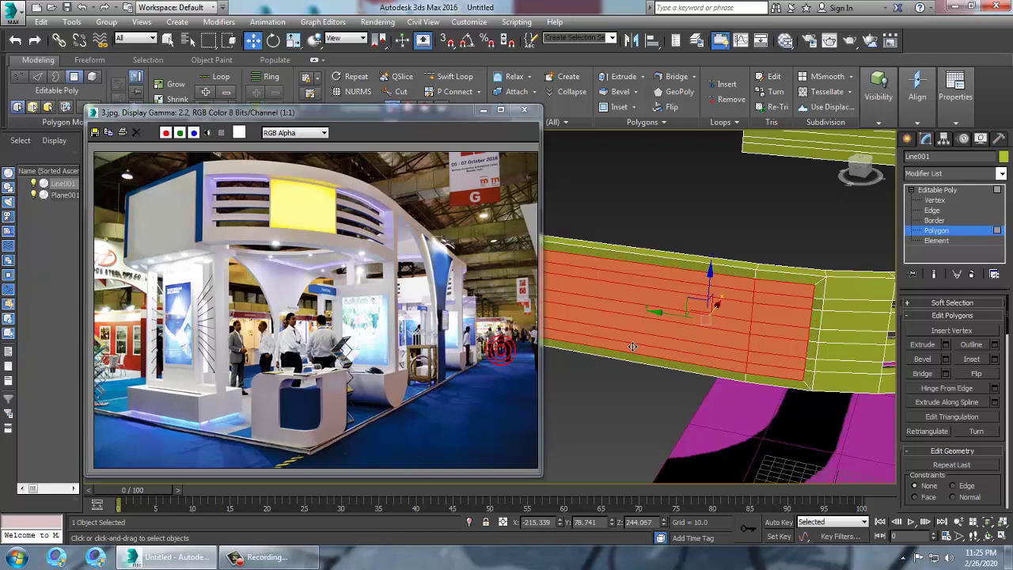
{"action": "left_click", "coordinate": [946, 345]}
{"action": "left_click_drag", "start_coordinate": [500, 333], "coordinate": [530, 423]}
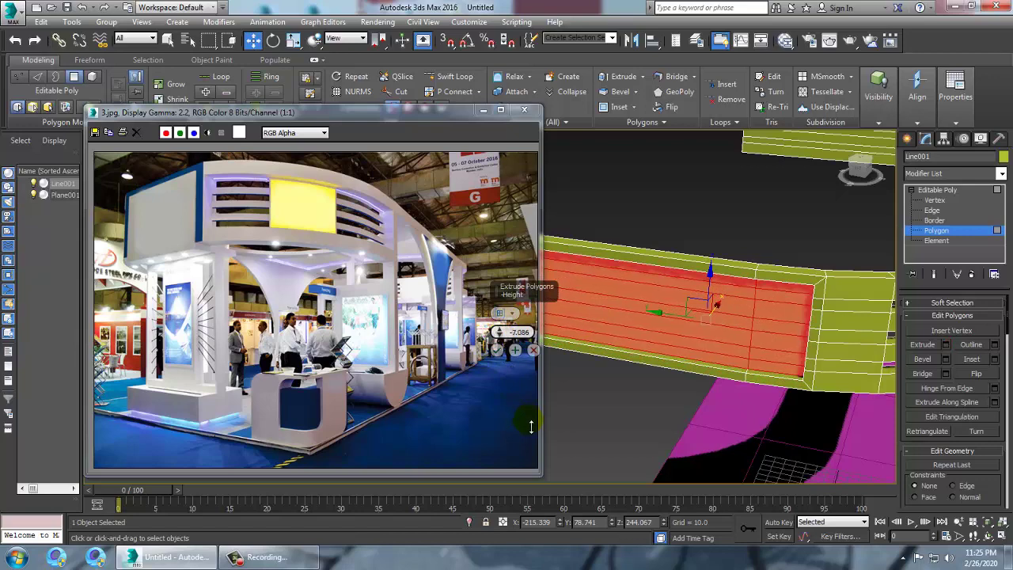
{"action": "left_click", "coordinate": [497, 351]}
Examine the slots and recessed panel around the band, comparing them with the fascia in the reference photo.
{"action": "scroll", "coordinate": [712, 316], "scroll_direction": "down", "scroll_amount": 3}
{"action": "middle_click_drag", "start_coordinate": [757, 316], "coordinate": [732, 327], "text": "alt"}
{"action": "middle_click_drag", "start_coordinate": [823, 342], "coordinate": [705, 334], "text": "alt"}
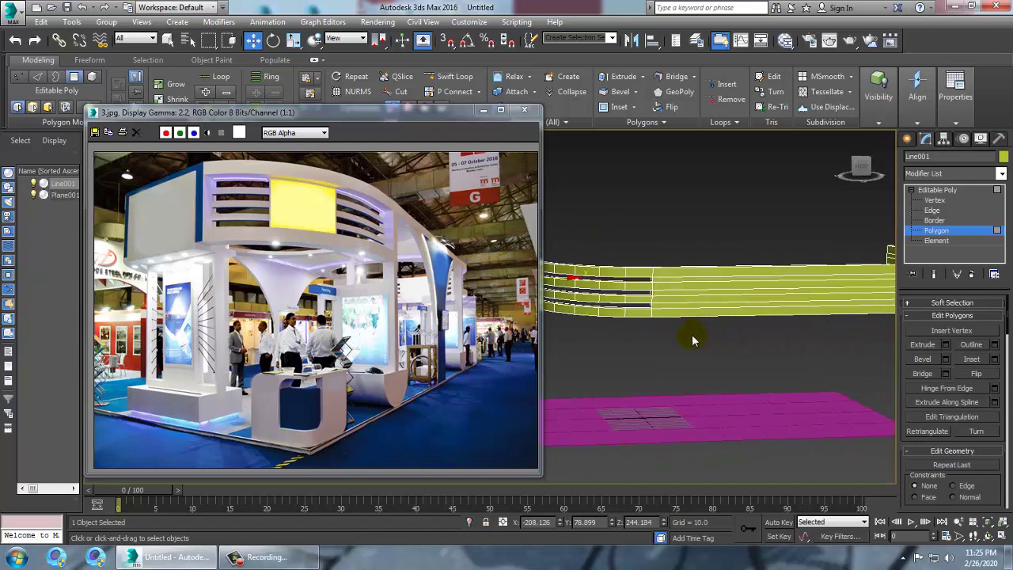
{"action": "middle_click_drag", "start_coordinate": [636, 353], "coordinate": [756, 315], "text": "alt"}
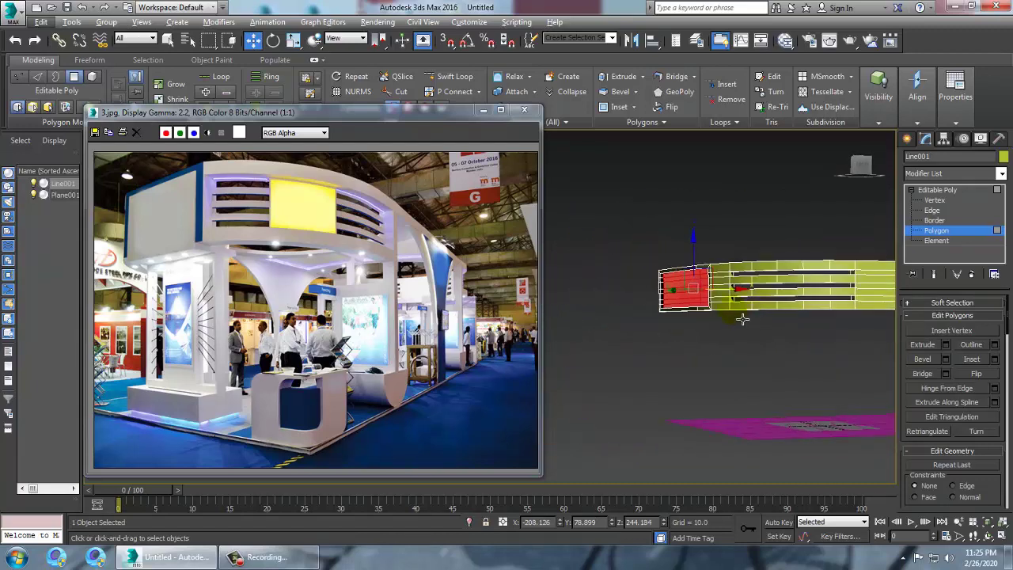
{"action": "middle_click_drag", "start_coordinate": [690, 338], "coordinate": [657, 324], "text": "alt"}
{"action": "scroll", "coordinate": [371, 251], "scroll_direction": "up", "scroll_amount": 1}
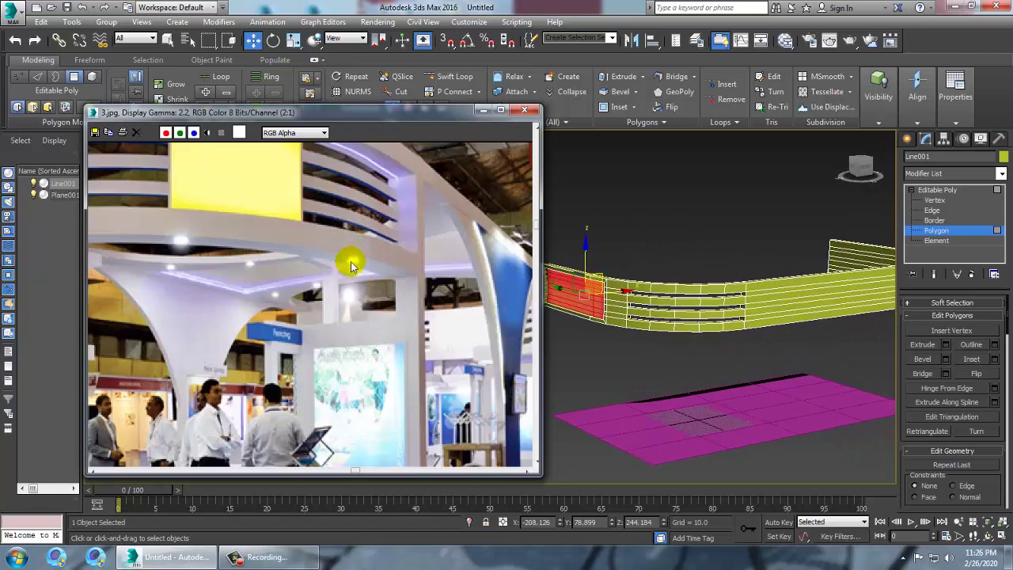
{"action": "middle_click_drag", "start_coordinate": [357, 259], "coordinate": [346, 261]}
{"action": "scroll", "coordinate": [346, 264], "scroll_direction": "down", "scroll_amount": 1}
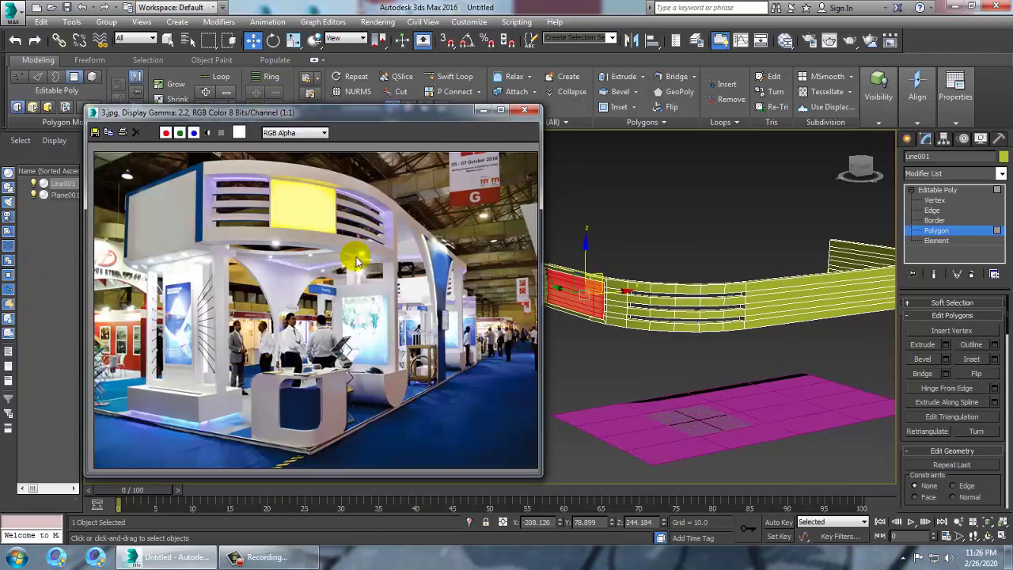
{"action": "middle_click_drag", "start_coordinate": [677, 275], "coordinate": [599, 281], "text": "alt"}
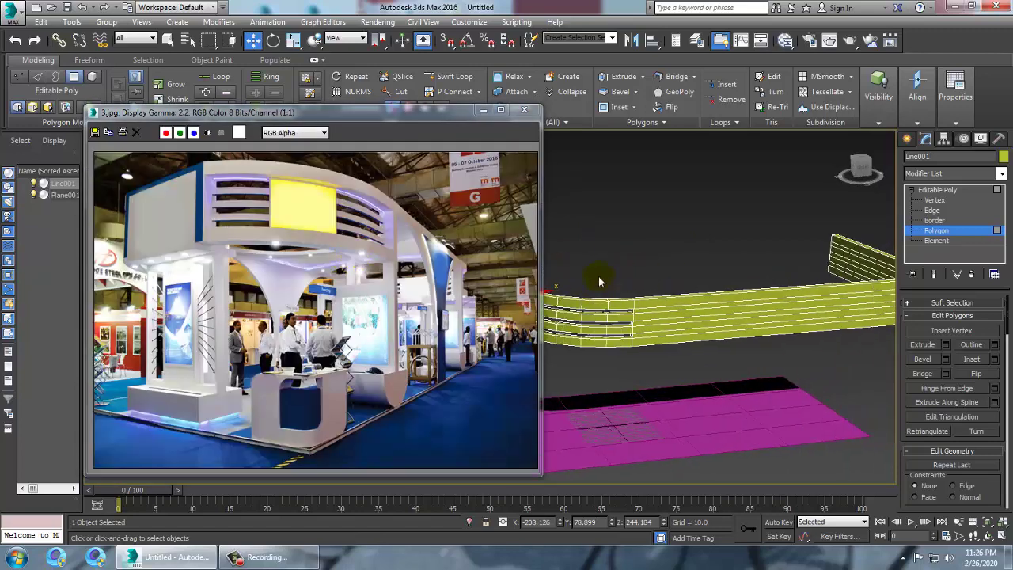
Save the scene to the Desktop as new stall_111.
{"action": "left_click", "coordinate": [935, 220]}
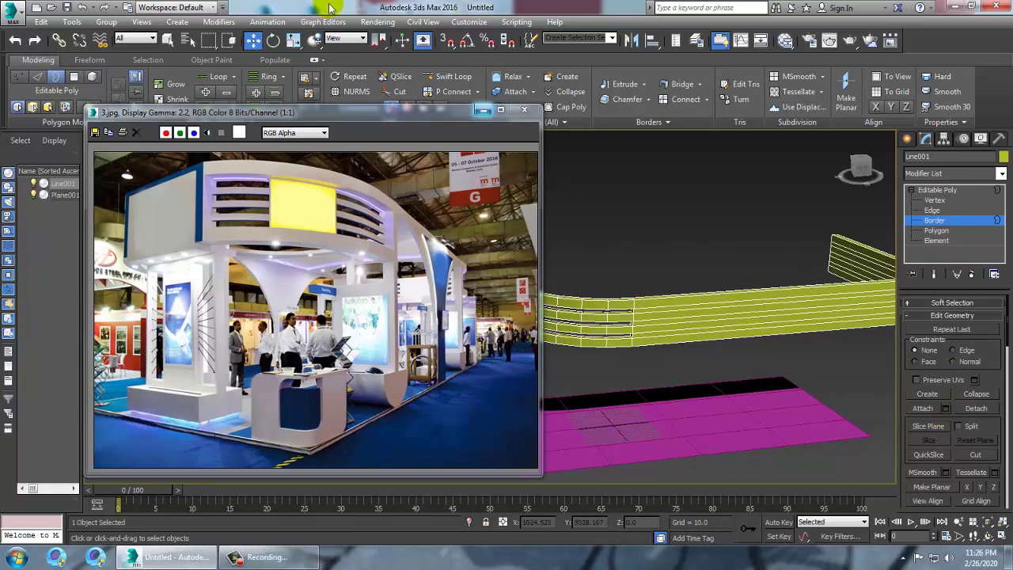
{"action": "key", "text": "ctrl+s"}
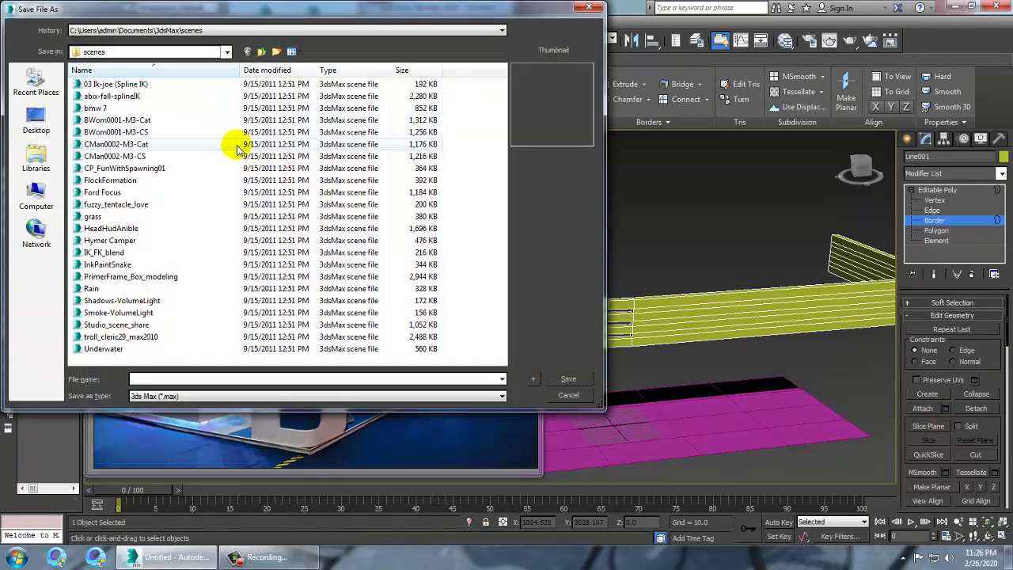
{"action": "left_click", "coordinate": [37, 119]}
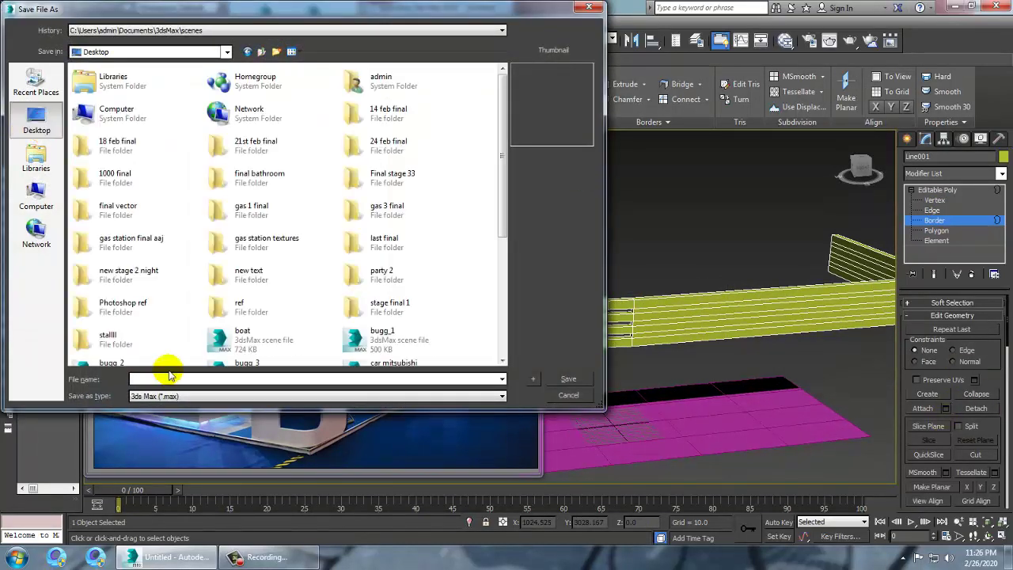
{"action": "type", "text": "new stall_111"}
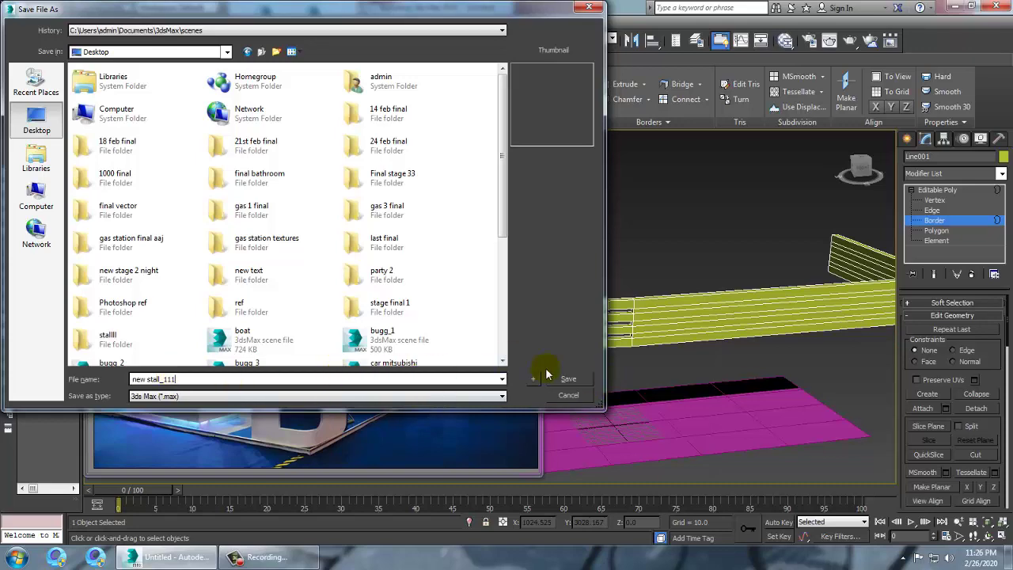
{"action": "left_click", "coordinate": [568, 380]}
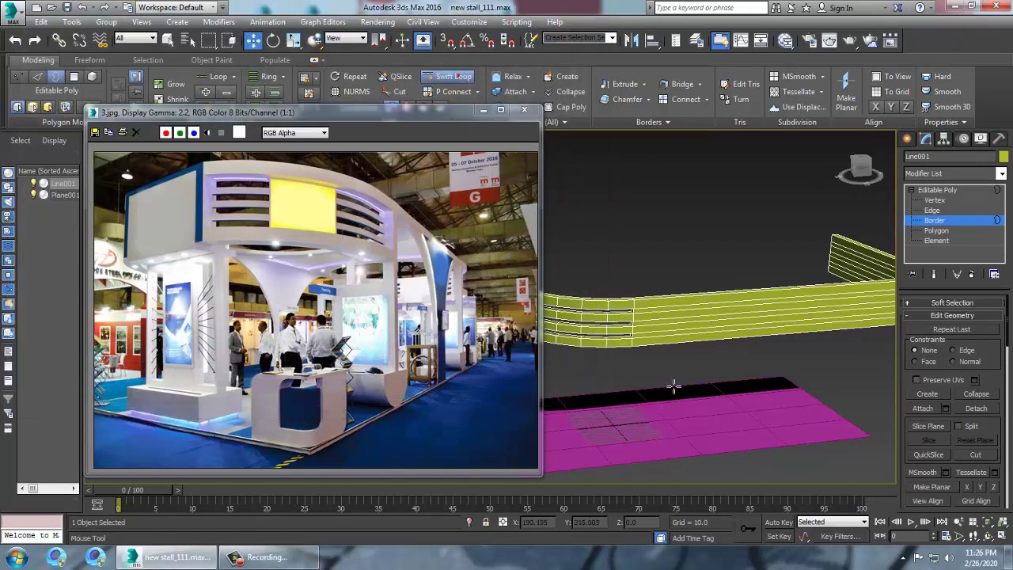
Select every polygon row of the end section on the band's inner face, behind the recessed panel.
{"action": "middle_click_drag", "start_coordinate": [633, 340], "coordinate": [699, 253], "text": "alt"}
{"action": "middle_click_drag", "start_coordinate": [721, 296], "coordinate": [688, 313], "text": "alt"}
{"action": "key", "text": "w"}
{"action": "left_click", "coordinate": [936, 230]}
{"action": "left_click", "coordinate": [625, 305]}
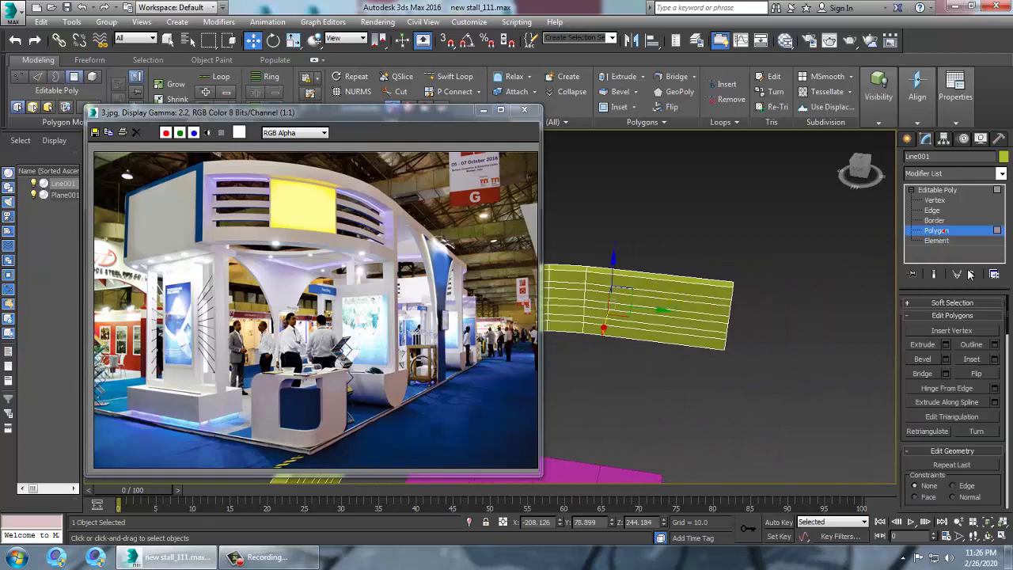
{"action": "left_click", "coordinate": [660, 288]}
{"action": "left_click", "coordinate": [693, 298], "text": "ctrl"}
{"action": "left_click", "coordinate": [698, 307], "text": "ctrl"}
{"action": "left_click", "coordinate": [702, 318], "text": "ctrl"}
{"action": "left_click", "coordinate": [701, 336], "text": "ctrl+shift"}
{"action": "left_click", "coordinate": [700, 345], "text": "ctrl+shift"}
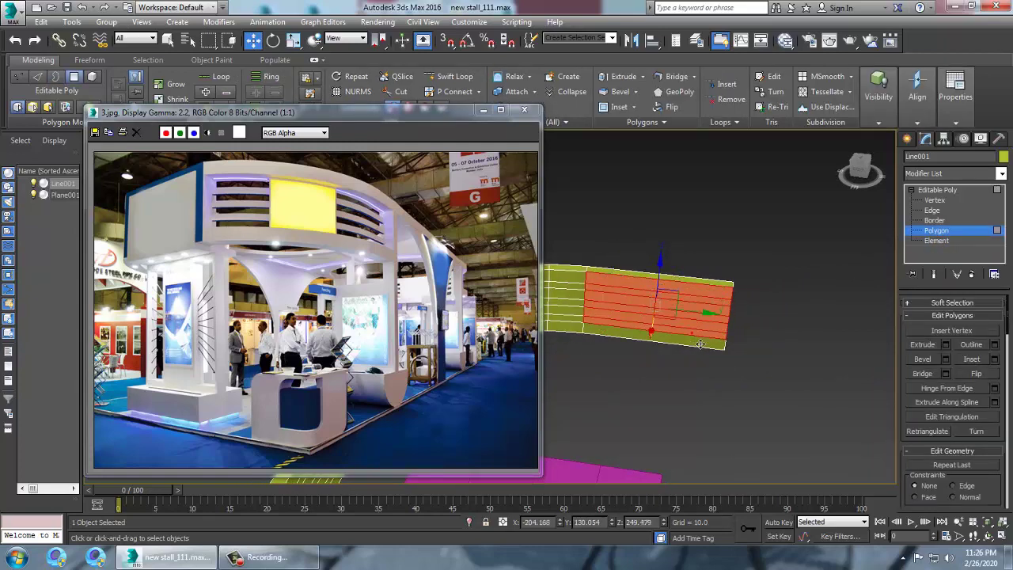
Extrude the selected inner-face polygons with a height of 22.038 and shift them slightly further outward along X.
{"action": "left_click", "coordinate": [944, 346]}
{"action": "middle_click_drag", "start_coordinate": [673, 356], "coordinate": [642, 373], "text": "alt"}
{"action": "left_click_drag", "start_coordinate": [506, 340], "coordinate": [482, 202]}
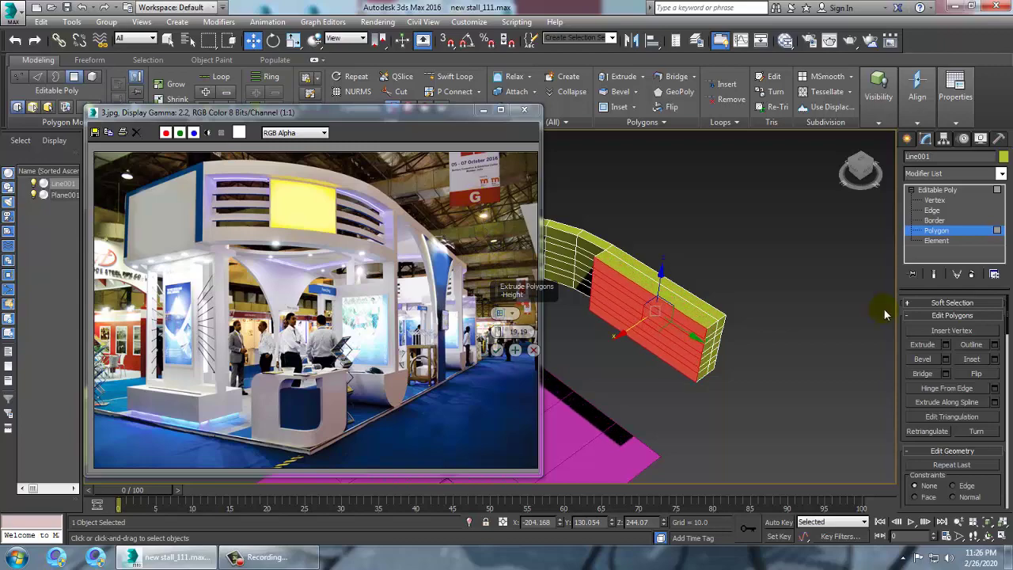
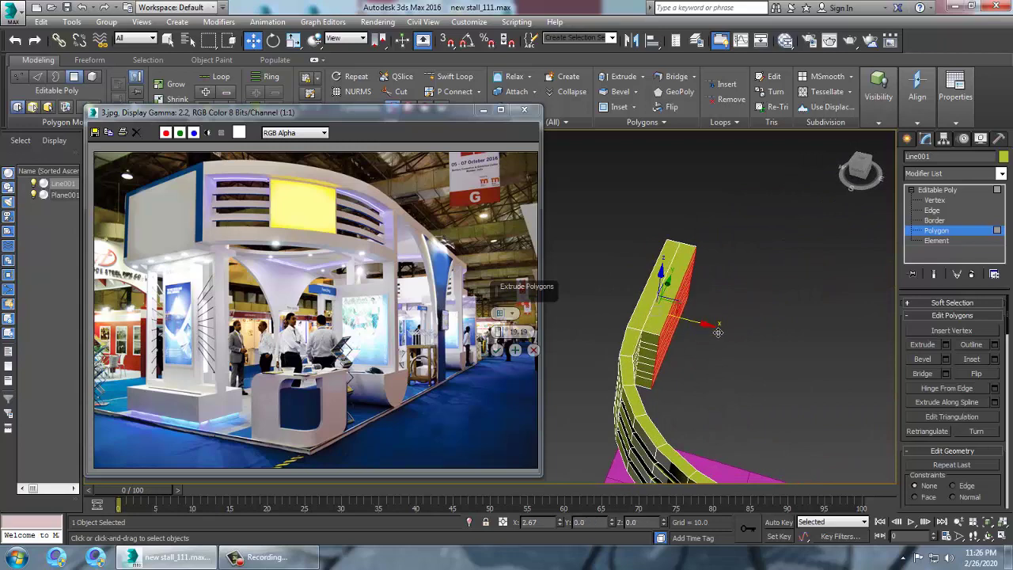
{"action": "middle_click_drag", "start_coordinate": [735, 330], "coordinate": [847, 331], "text": "alt"}
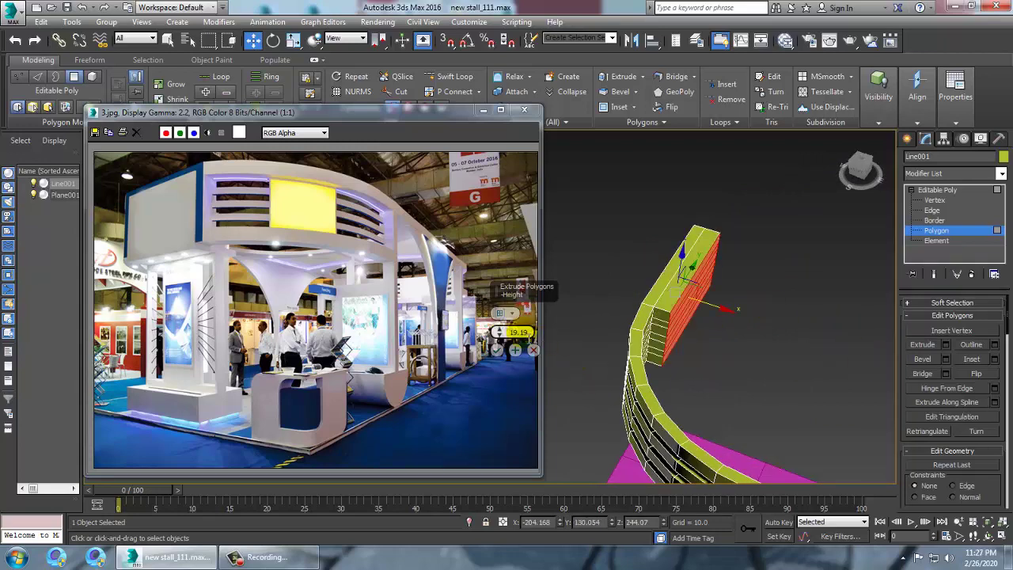
{"action": "left_click_drag", "start_coordinate": [500, 333], "coordinate": [500, 319]}
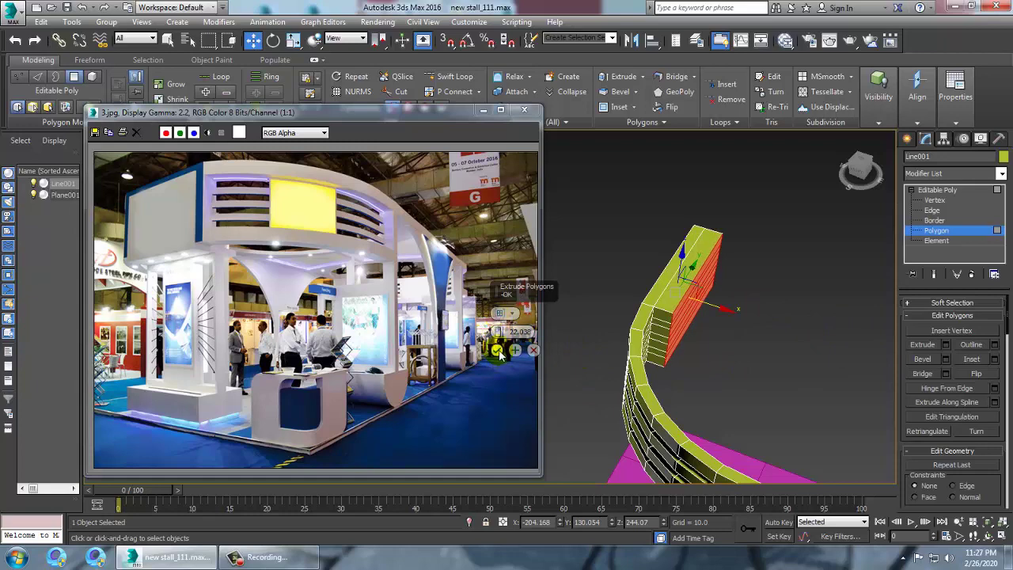
{"action": "left_click", "coordinate": [496, 350]}
{"action": "middle_click_drag", "start_coordinate": [692, 361], "coordinate": [740, 308], "text": "alt"}
{"action": "left_click_drag", "start_coordinate": [752, 321], "coordinate": [757, 321]}
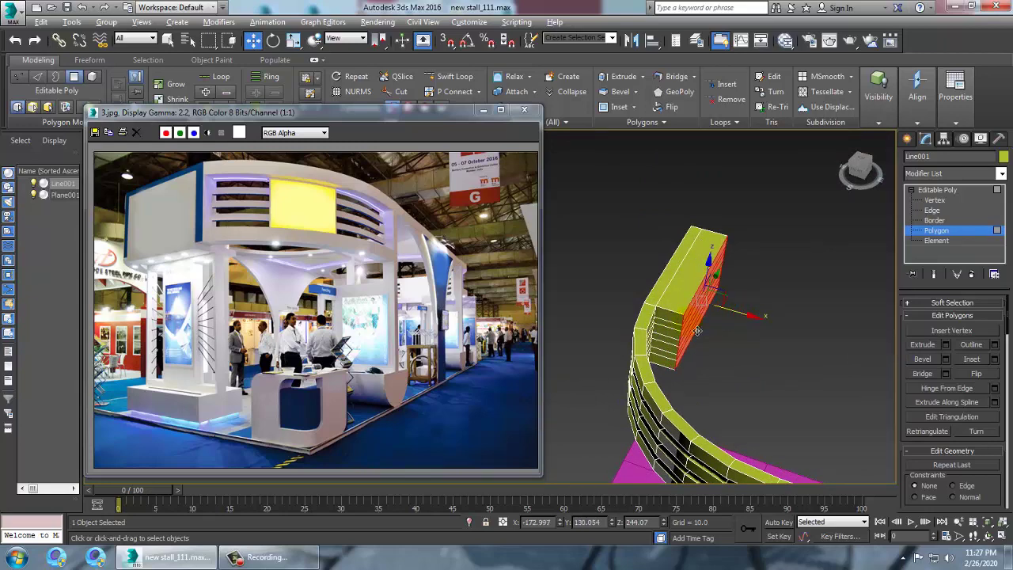
Shift the reference photo aside and select the underside polygon of the extruded block behind the panel.
{"action": "middle_click_drag", "start_coordinate": [728, 308], "coordinate": [752, 299], "text": "alt"}
{"action": "key", "text": "alt+w"}
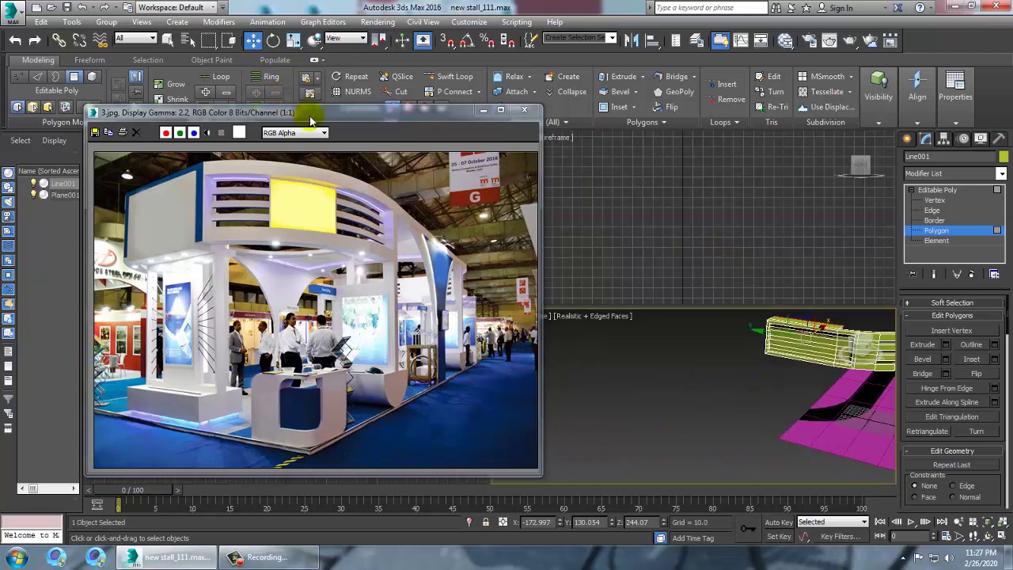
{"action": "left_click_drag", "start_coordinate": [310, 119], "coordinate": [241, 130]}
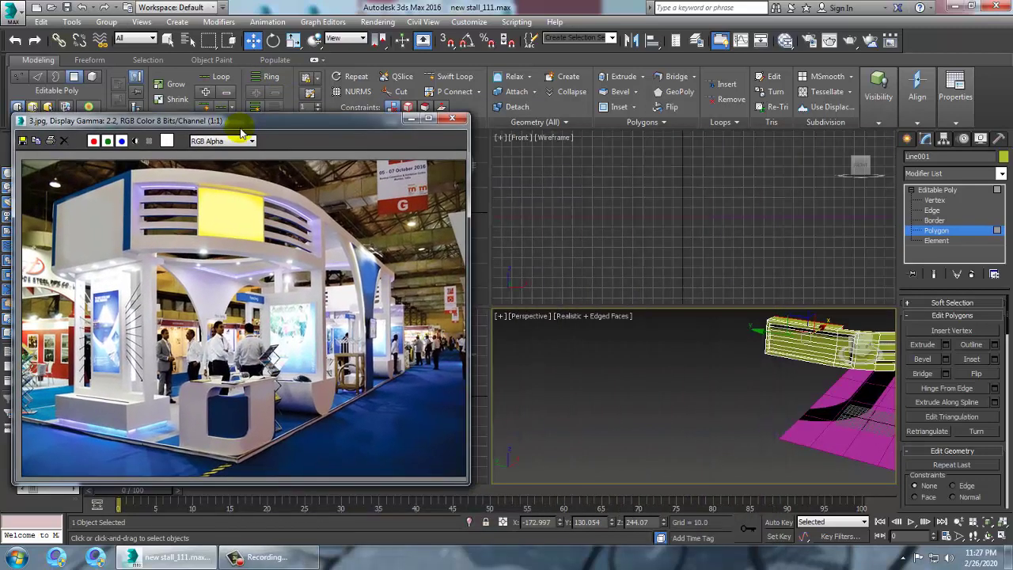
{"action": "middle_click_drag", "start_coordinate": [541, 345], "coordinate": [616, 344], "text": "alt"}
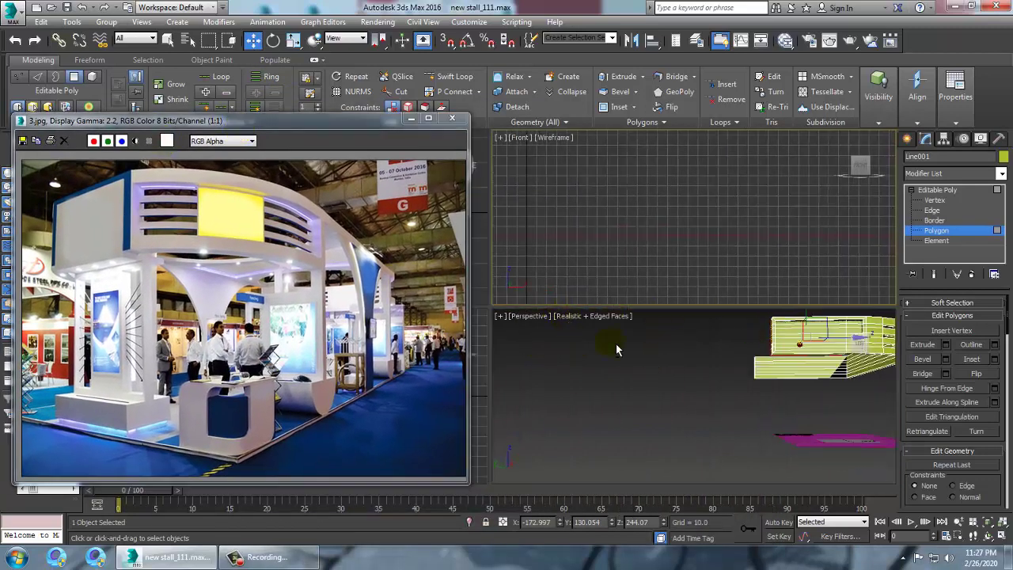
{"action": "middle_click_drag", "start_coordinate": [745, 411], "coordinate": [608, 432], "text": "alt"}
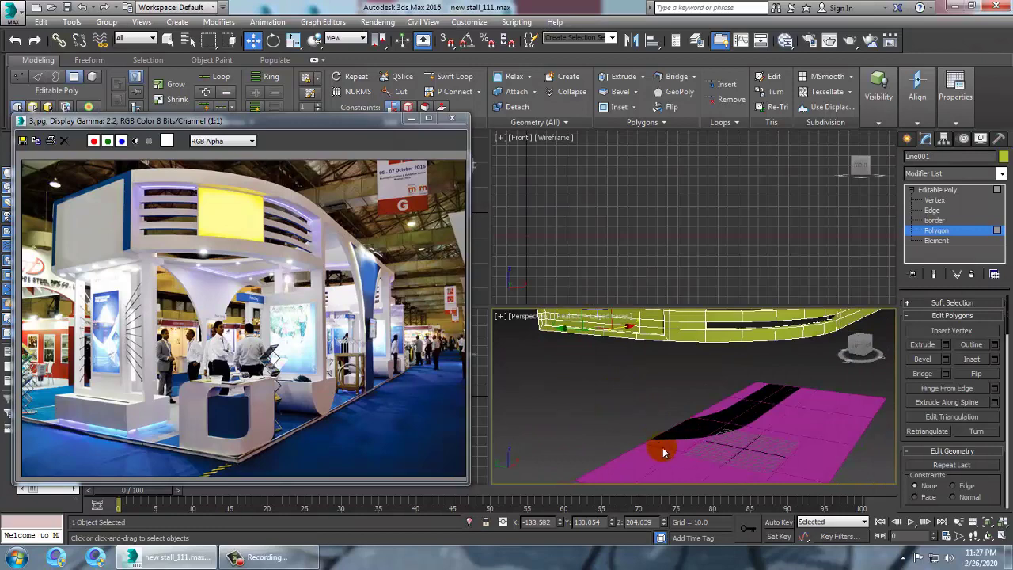
{"action": "scroll", "coordinate": [658, 431], "scroll_direction": "up", "scroll_amount": 2}
{"action": "scroll", "coordinate": [656, 416], "scroll_direction": "down", "scroll_amount": 5}
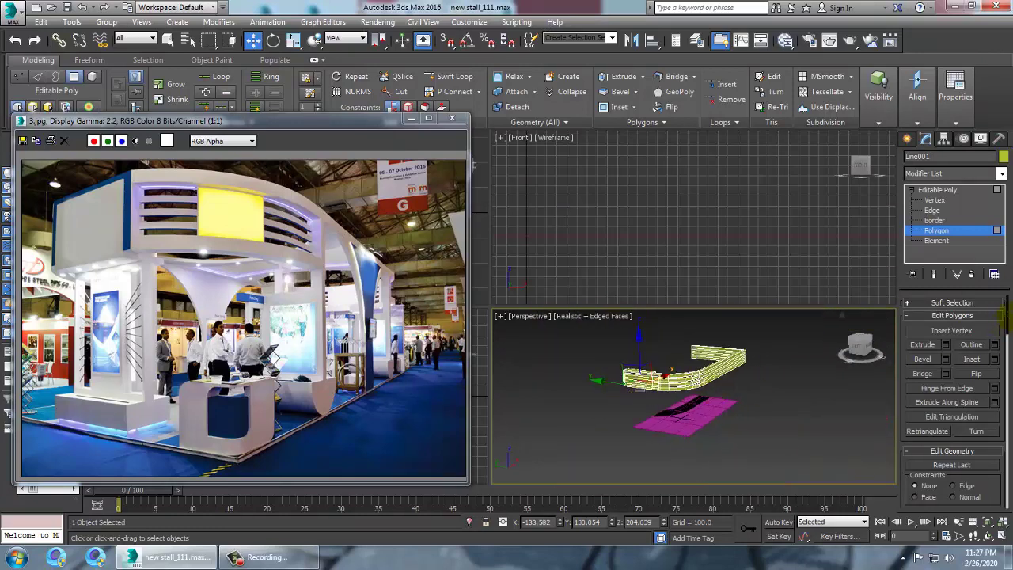
{"action": "middle_click_drag", "start_coordinate": [723, 418], "coordinate": [734, 405], "text": "alt"}
{"action": "key", "text": "alt+w"}
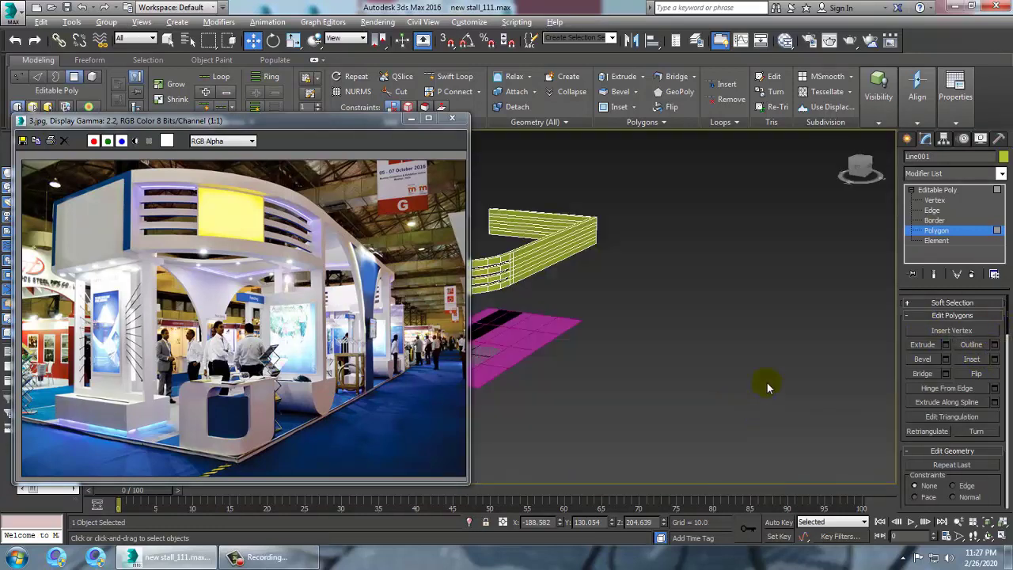
{"action": "middle_click_drag", "start_coordinate": [605, 340], "coordinate": [802, 336]}
{"action": "middle_click_drag", "start_coordinate": [791, 340], "coordinate": [997, 302], "text": "alt"}
{"action": "scroll", "coordinate": [689, 349], "scroll_direction": "up", "scroll_amount": 3}
{"action": "left_click", "coordinate": [945, 345]}
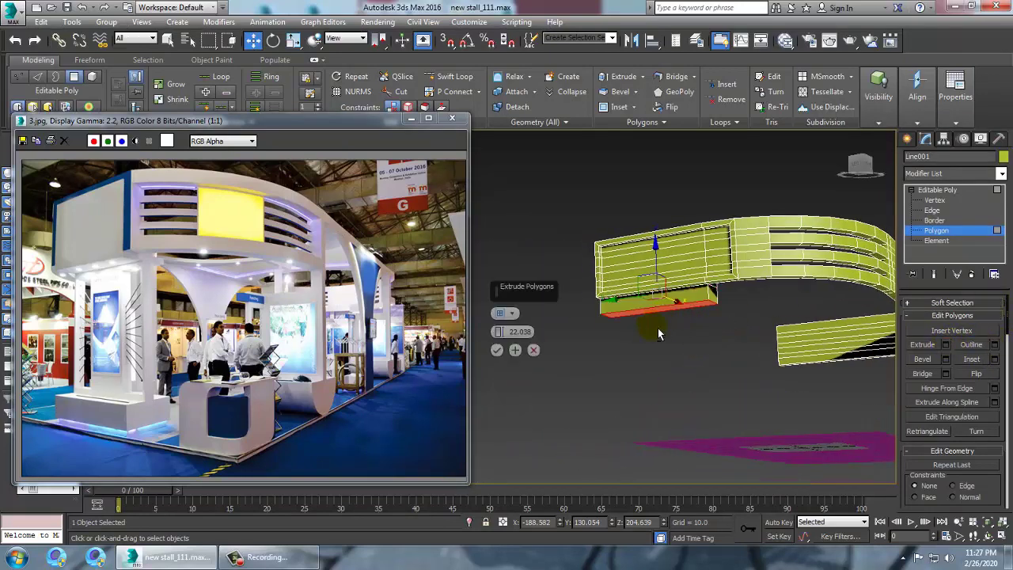
{"action": "middle_click_drag", "start_coordinate": [658, 334], "coordinate": [629, 383], "text": "alt"}
{"action": "left_click_drag", "start_coordinate": [499, 332], "coordinate": [469, 204]}
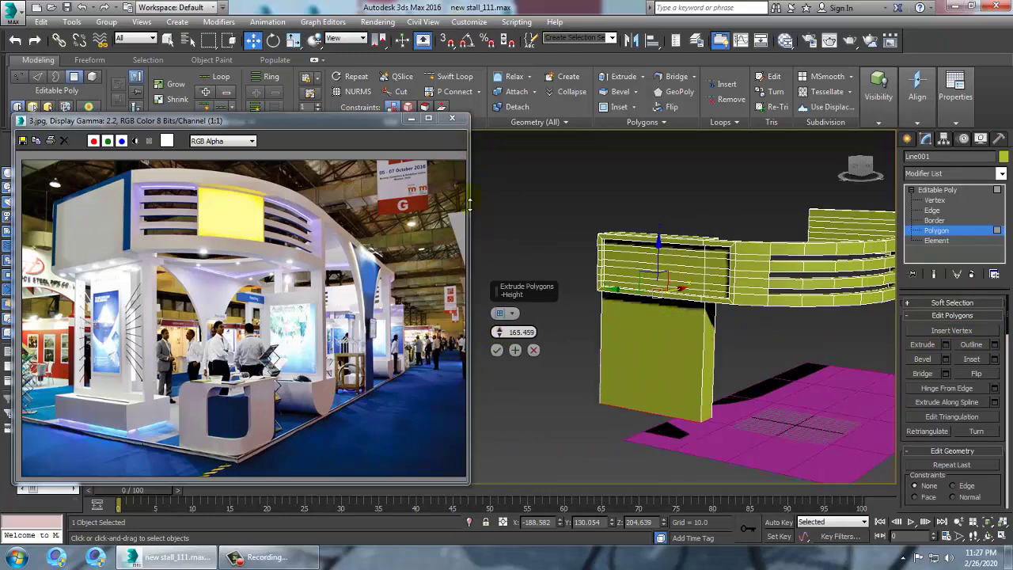
{"action": "left_click", "coordinate": [534, 349]}
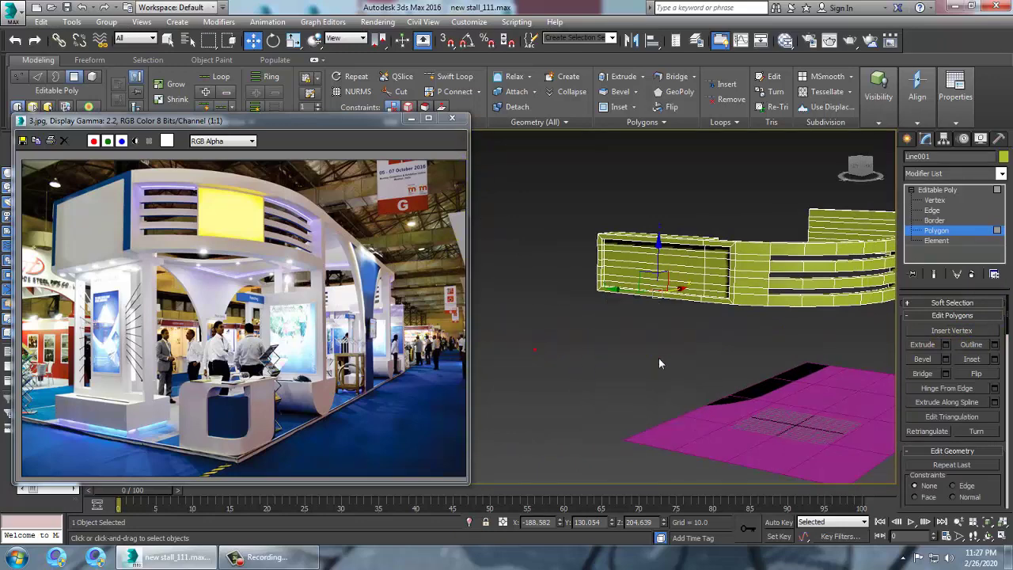
Connect the panel section's lengthwise edges with 2 segments, pinch 30 and slide 0.
{"action": "middle_click_drag", "start_coordinate": [658, 358], "coordinate": [712, 253], "text": "alt"}
{"action": "left_click", "coordinate": [932, 210]}
{"action": "left_click", "coordinate": [993, 388]}
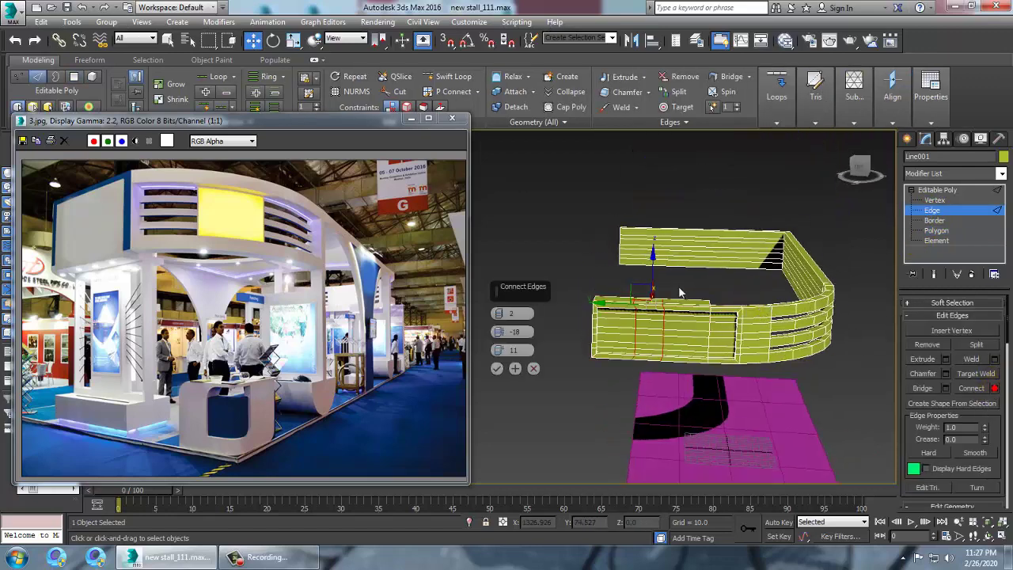
{"action": "left_click_drag", "start_coordinate": [501, 326], "coordinate": [481, 219]}
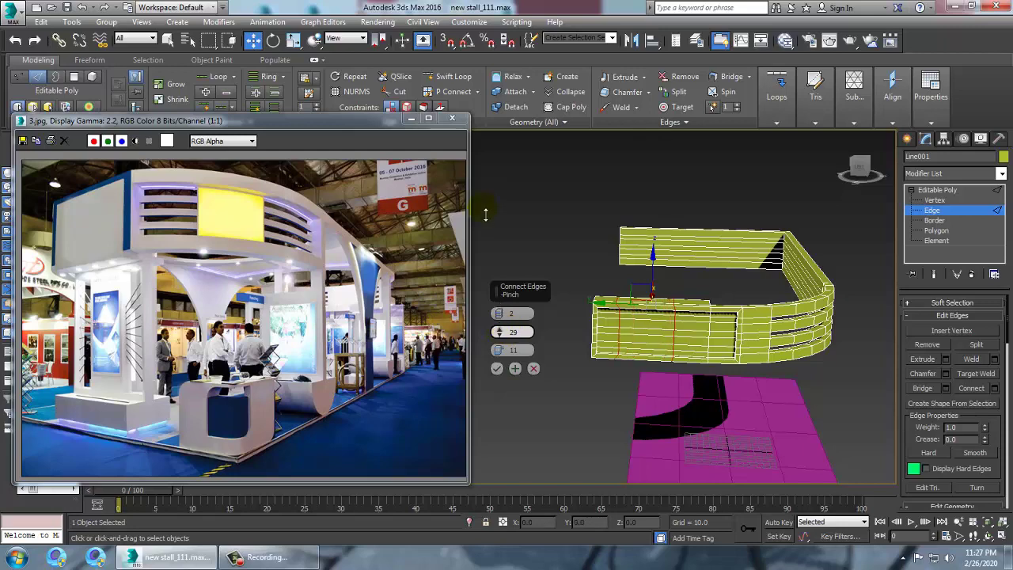
{"action": "left_click_drag", "start_coordinate": [500, 356], "coordinate": [490, 291]}
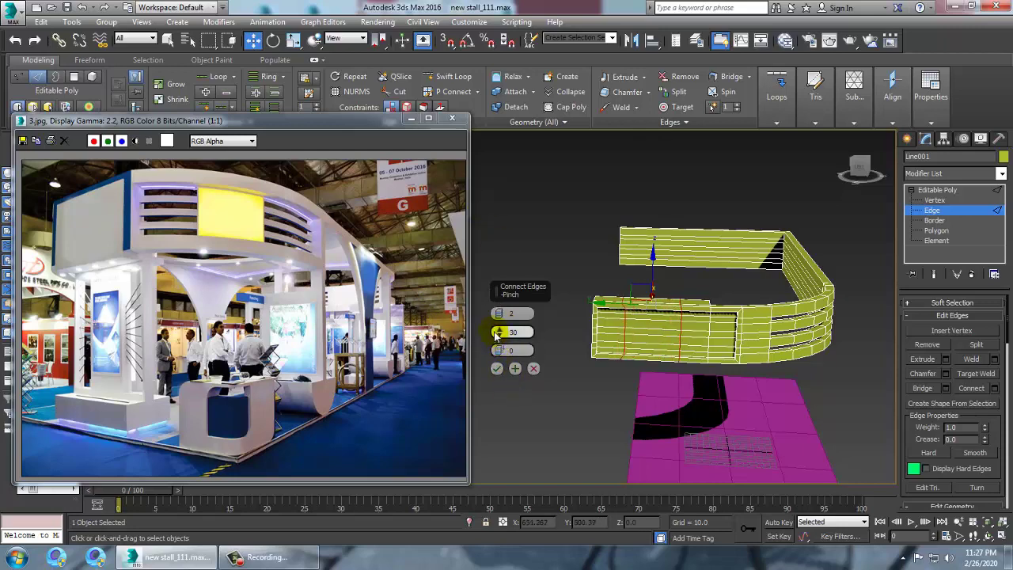
{"action": "left_click", "coordinate": [497, 368]}
In the left view, scale each of the two new vertex columns horizontally until it forms a straight vertical line.
{"action": "key", "text": "alt+w"}
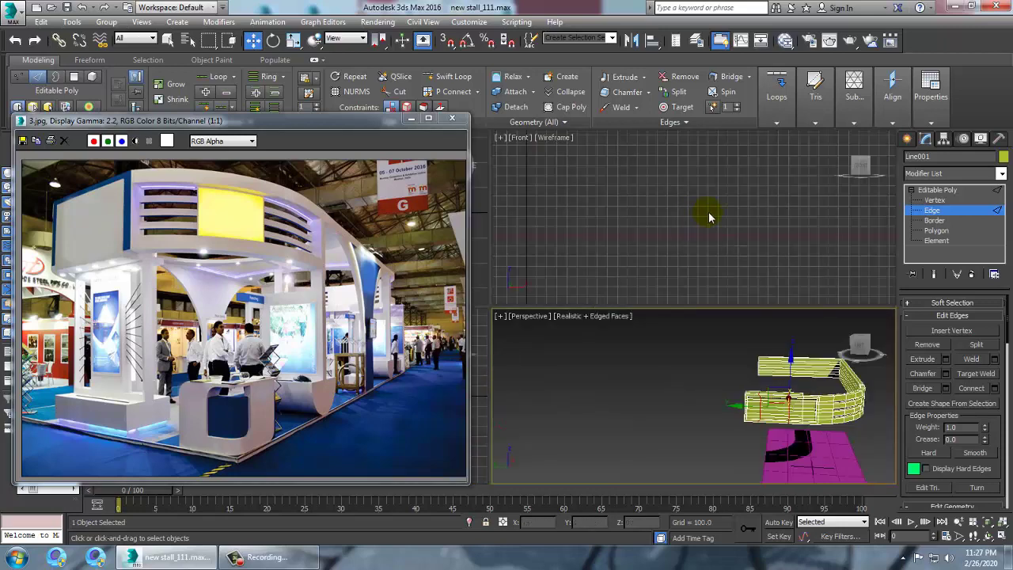
{"action": "left_click", "coordinate": [710, 214]}
{"action": "key", "text": "alt+w"}
{"action": "key", "text": "alt+w"}
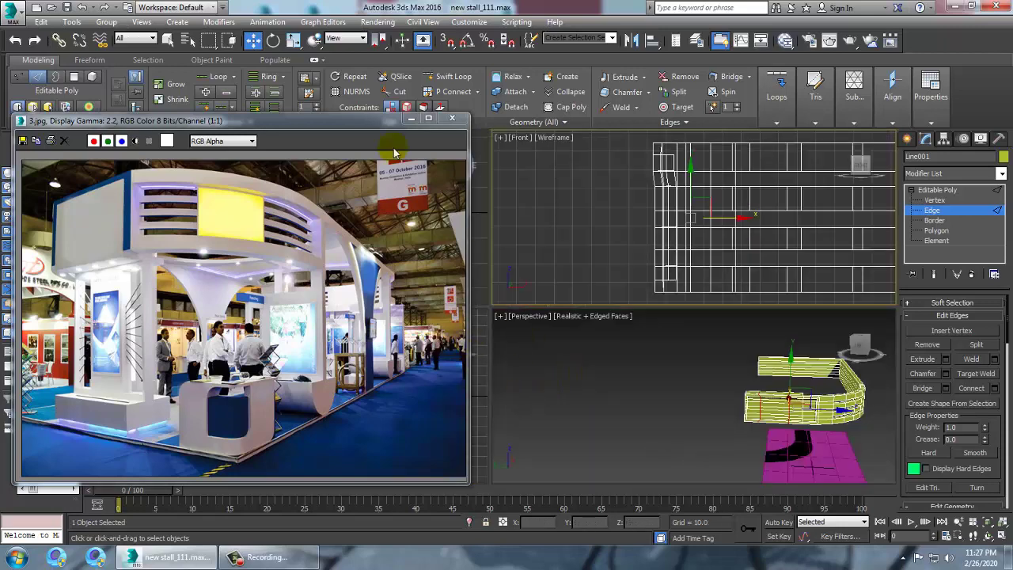
{"action": "left_click_drag", "start_coordinate": [332, 124], "coordinate": [200, 151]}
{"action": "right_click", "coordinate": [433, 430]}
{"action": "key", "text": "alt+w"}
{"action": "key", "text": "z"}
{"action": "scroll", "coordinate": [481, 318], "scroll_direction": "down", "scroll_amount": 3}
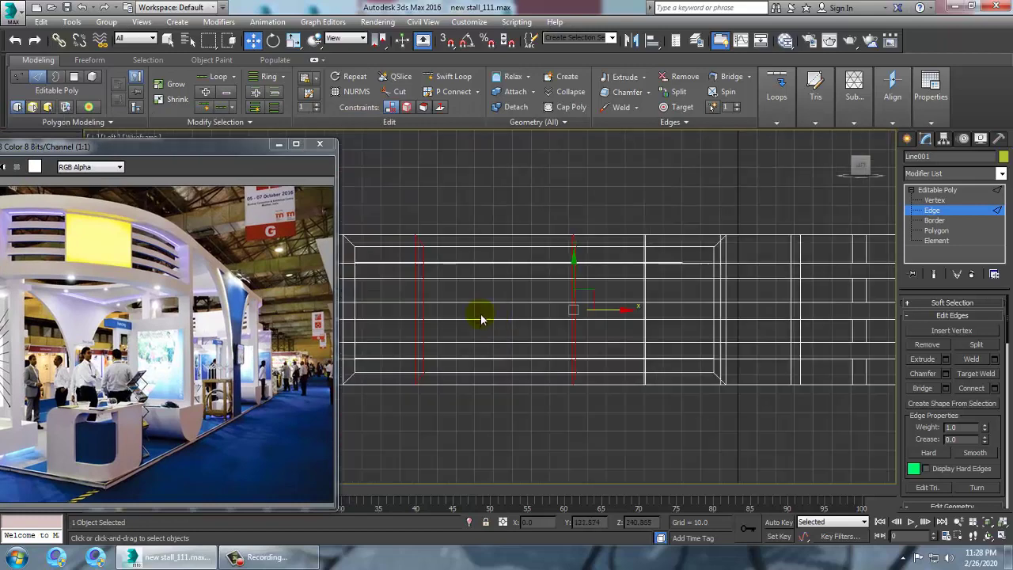
{"action": "middle_click_drag", "start_coordinate": [481, 318], "coordinate": [493, 335]}
{"action": "key", "text": "1"}
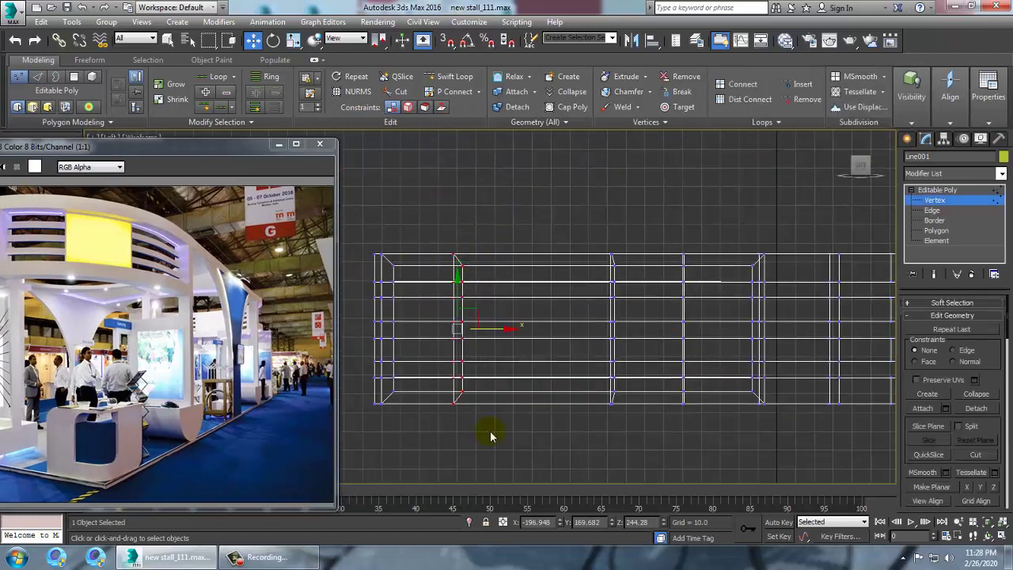
{"action": "key", "text": "r"}
{"action": "left_click_drag", "start_coordinate": [521, 331], "coordinate": [402, 341]}
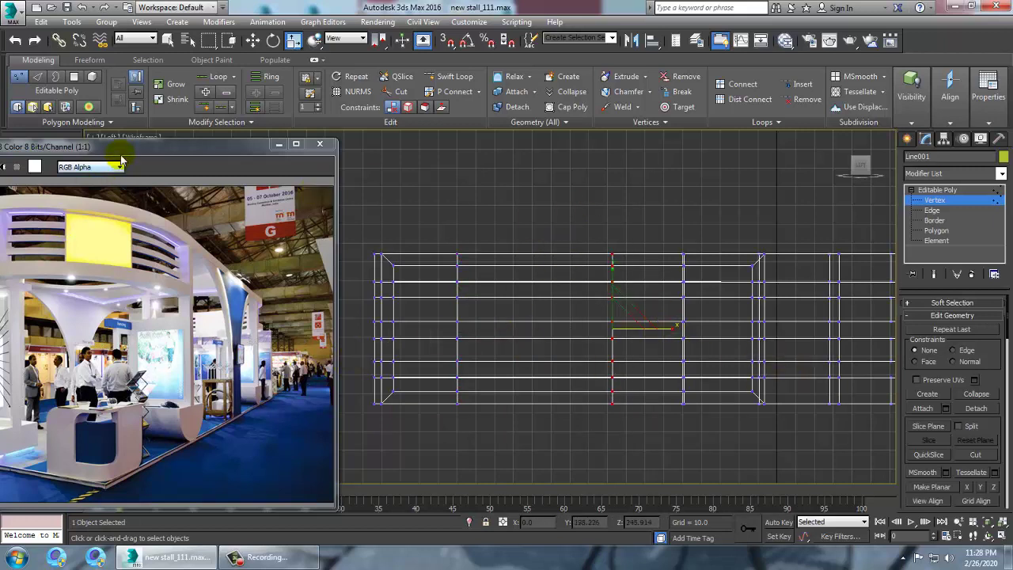
Bring the full reference photo back into sight, return to the perspective view and select the middle polygon on the block's underside.
{"action": "left_click_drag", "start_coordinate": [118, 147], "coordinate": [302, 99]}
{"action": "middle_click_drag", "start_coordinate": [771, 293], "coordinate": [755, 289]}
{"action": "key", "text": "alt+w"}
{"action": "middle_click", "coordinate": [728, 338]}
{"action": "key", "text": "alt+w"}
{"action": "mouse_move", "coordinate": [728, 339]}
{"action": "middle_mouse_down", "text": "alt"}
{"action": "mouse_move", "coordinate": [678, 343]}
{"action": "mouse_move", "coordinate": [754, 372]}
{"action": "mouse_move", "coordinate": [720, 326]}
{"action": "middle_mouse_up", "text": "alt"}
{"action": "scroll", "coordinate": [720, 326], "scroll_direction": "up", "scroll_amount": 4}
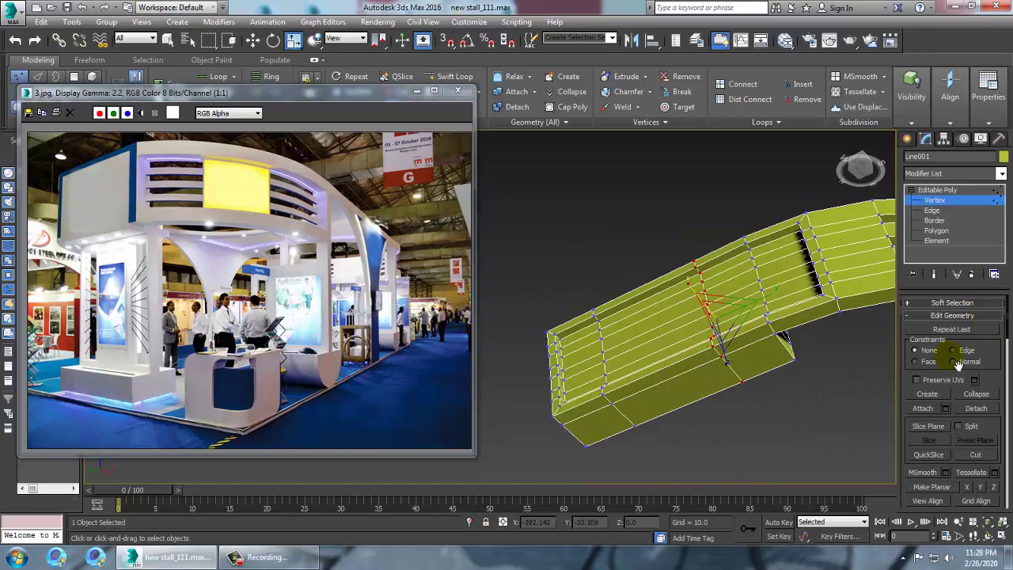
{"action": "key", "text": "4"}
{"action": "left_click", "coordinate": [694, 398]}
Extrude the middle underside polygon downward to form a support column reaching the floor plane.
{"action": "middle_click_drag", "start_coordinate": [767, 423], "coordinate": [781, 353], "text": "alt"}
{"action": "key", "text": "w"}
{"action": "middle_click_drag", "start_coordinate": [781, 353], "coordinate": [777, 260]}
{"action": "middle_click_drag", "start_coordinate": [778, 260], "coordinate": [837, 262], "text": "alt"}
{"action": "left_click", "coordinate": [946, 344]}
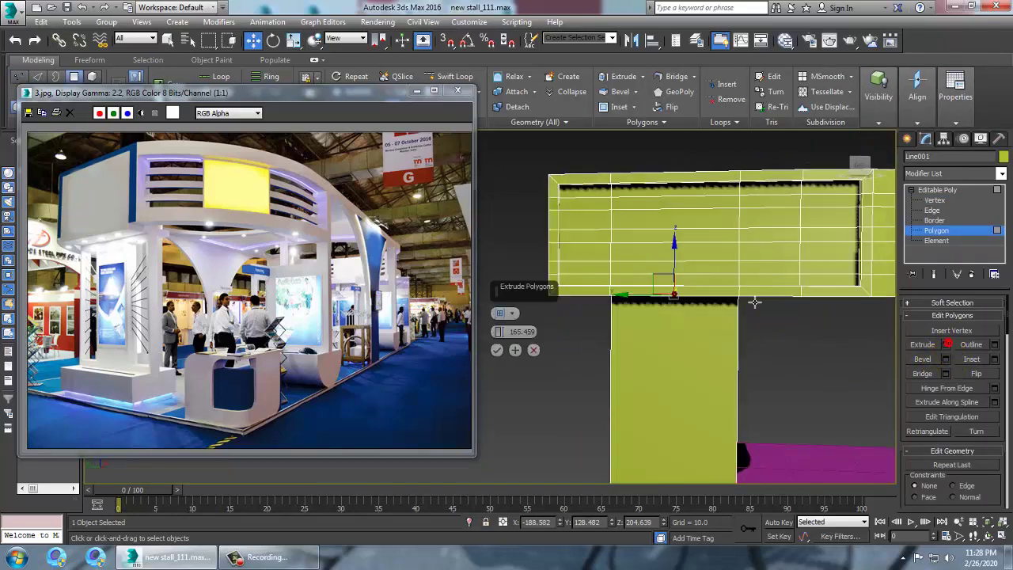
{"action": "middle_click_drag", "start_coordinate": [752, 298], "coordinate": [662, 265], "text": "alt"}
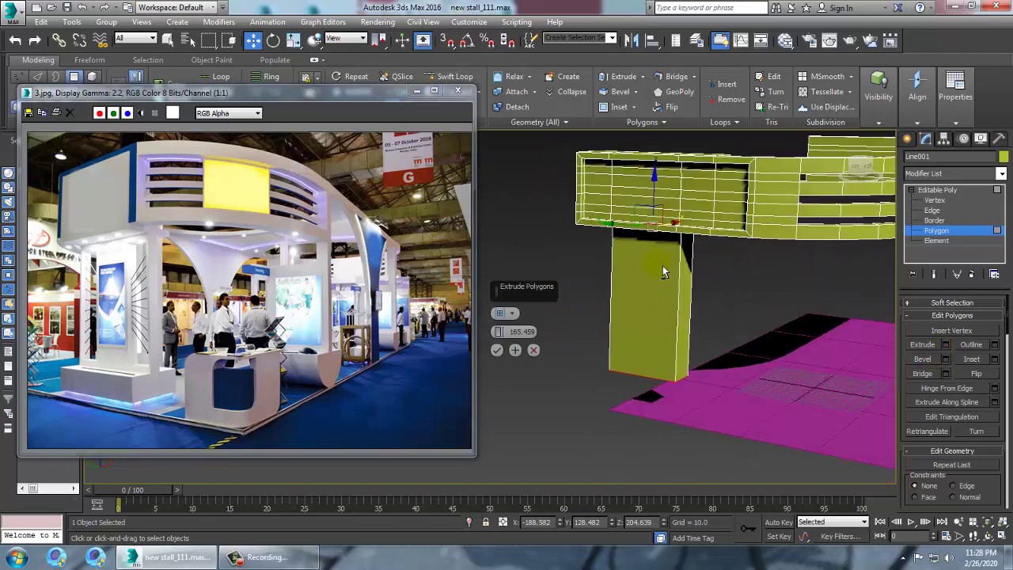
{"action": "left_click_drag", "start_coordinate": [505, 358], "coordinate": [506, 360]}
{"action": "left_click", "coordinate": [497, 350]}
{"action": "middle_click_drag", "start_coordinate": [693, 325], "coordinate": [736, 346], "text": "alt"}
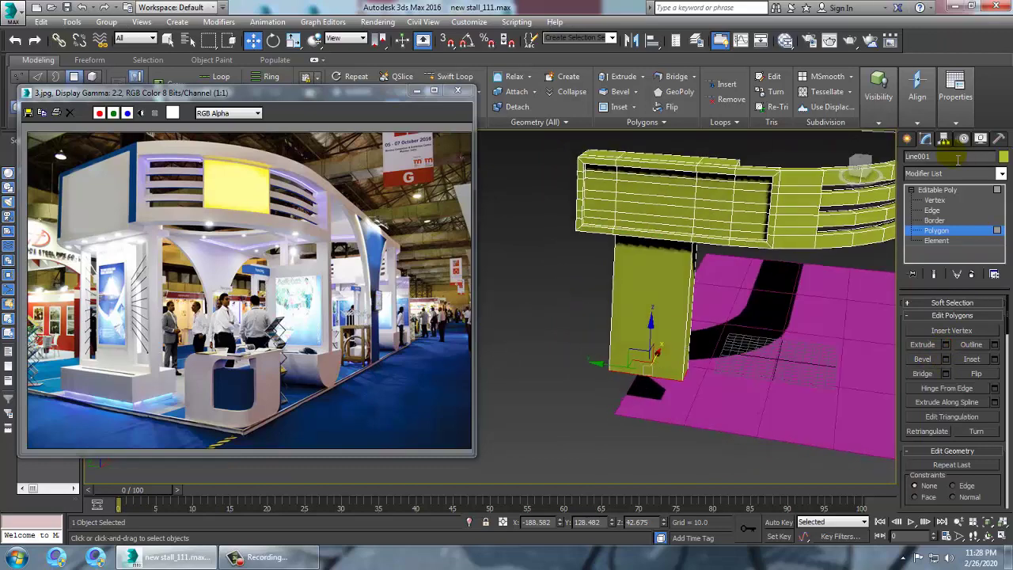
Leave polygon editing and scale the floor plane up so it extends well beyond the support column.
{"action": "left_click", "coordinate": [934, 192]}
{"action": "left_click", "coordinate": [828, 310]}
{"action": "key", "text": "r"}
{"action": "left_click_drag", "start_coordinate": [800, 343], "coordinate": [761, 298]}
{"action": "key", "text": "w"}
{"action": "middle_click_drag", "start_coordinate": [781, 320], "coordinate": [731, 339], "text": "alt"}
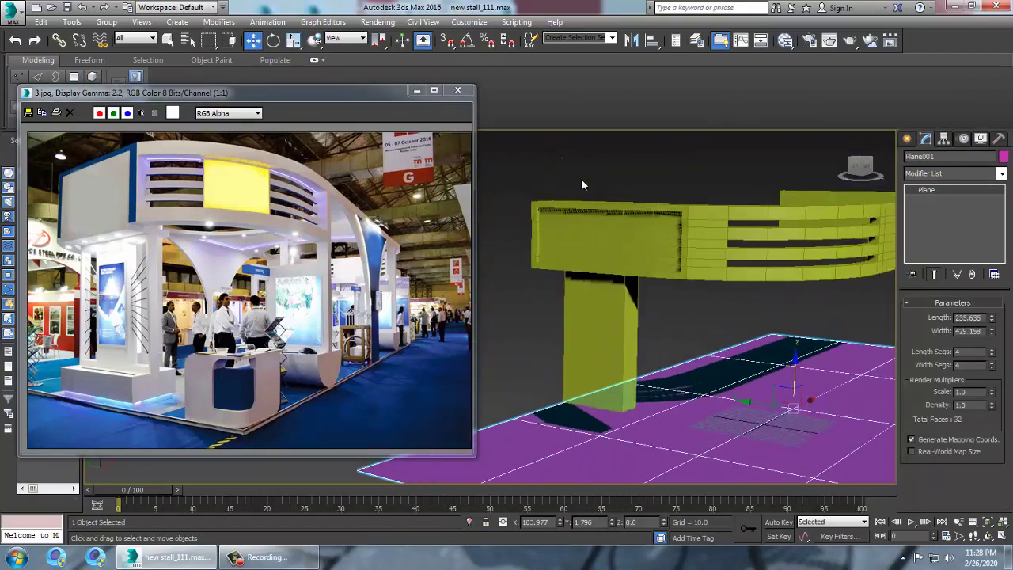
Select both the stall structure and the floor plane and assign them the same light grey object color.
{"action": "key", "text": "ctrl+a"}
{"action": "left_click", "coordinate": [561, 158]}
{"action": "left_click", "coordinate": [1002, 157]}
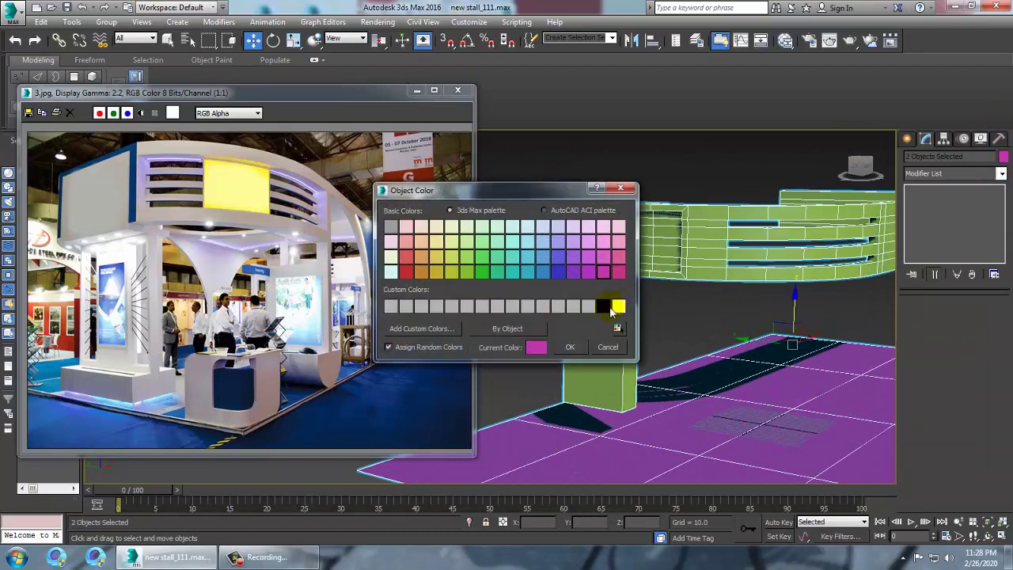
{"action": "left_click", "coordinate": [570, 348]}
Examine the poster column and its side posts in the enlarged reference photo against the underside of the modelled fascia block.
{"action": "scroll", "coordinate": [644, 324], "scroll_direction": "up", "scroll_amount": 3}
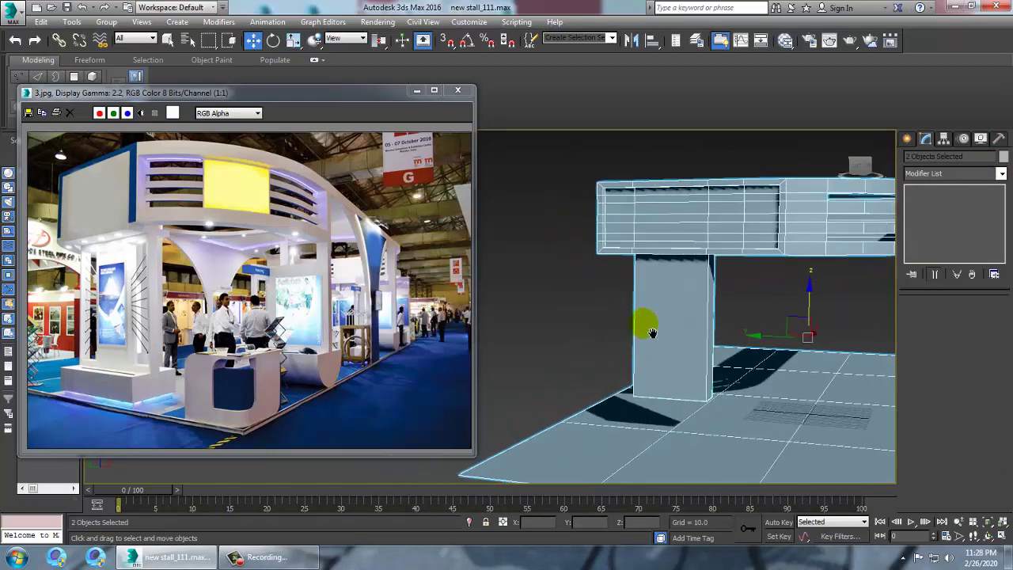
{"action": "scroll", "coordinate": [126, 358], "scroll_direction": "up", "scroll_amount": 1}
{"action": "middle_click_drag", "start_coordinate": [127, 357], "coordinate": [149, 343]}
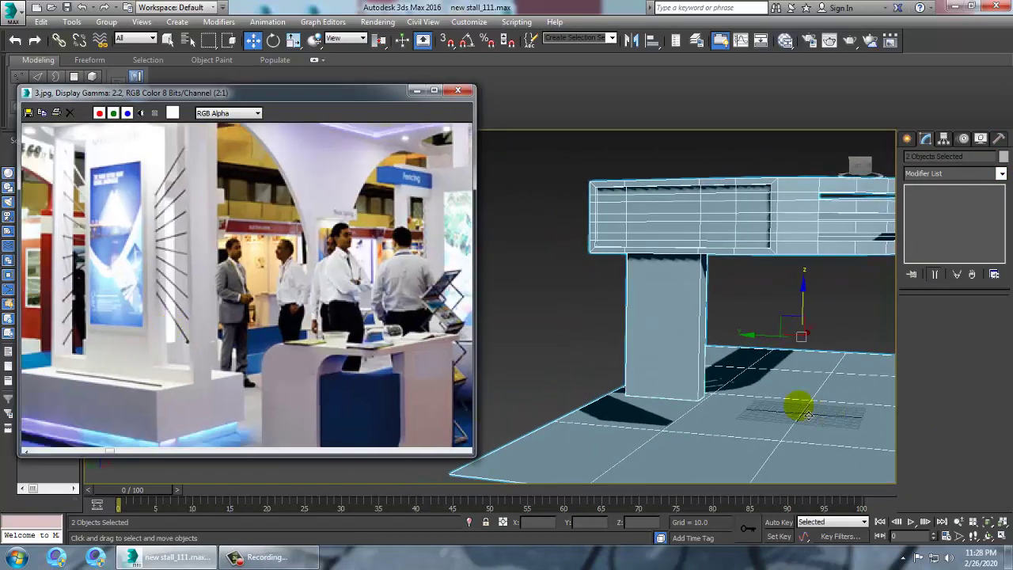
{"action": "middle_click_drag", "start_coordinate": [190, 289], "coordinate": [272, 369]}
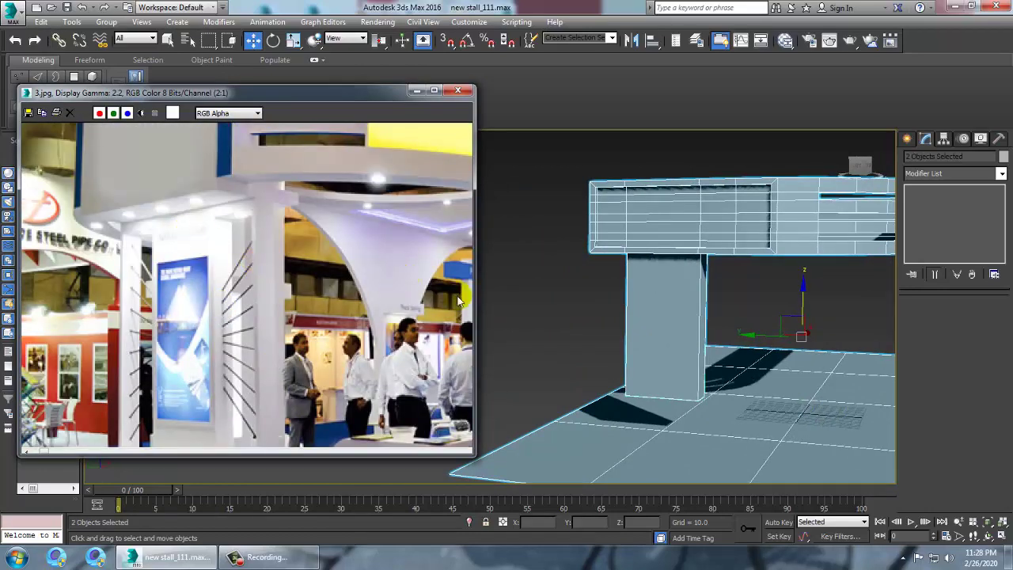
{"action": "middle_click_drag", "start_coordinate": [777, 273], "coordinate": [703, 321], "text": "alt"}
{"action": "left_click_drag", "start_coordinate": [726, 231], "coordinate": [733, 256], "text": "alt"}
{"action": "scroll", "coordinate": [735, 287], "scroll_direction": "up", "scroll_amount": 4}
{"action": "middle_click_drag", "start_coordinate": [732, 256], "coordinate": [671, 299], "text": "alt"}
{"action": "middle_click_drag", "start_coordinate": [739, 288], "coordinate": [711, 273], "text": "alt"}
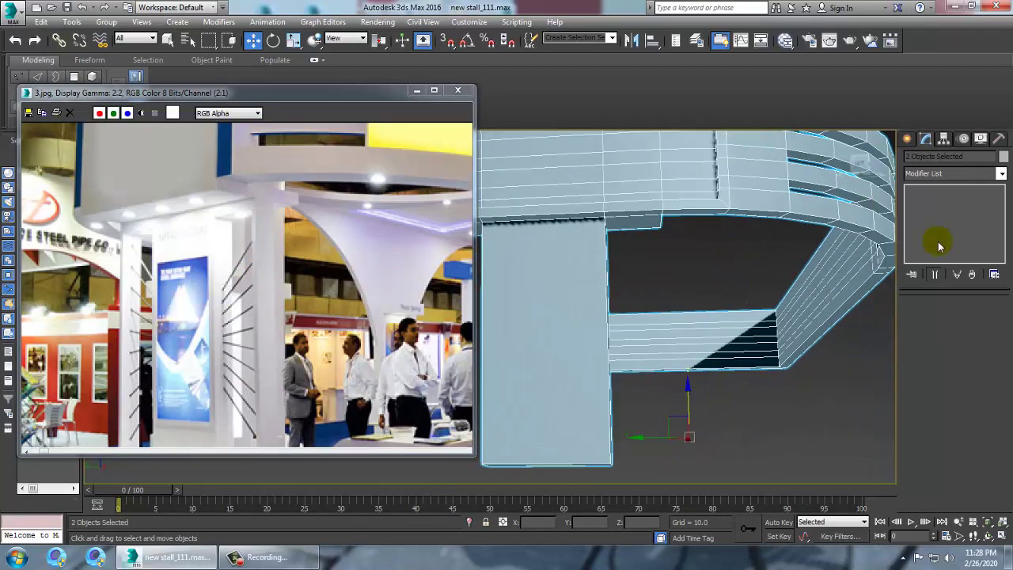
Add Swift Loop edge loops around the stall's fascia block on both sides of the support column.
{"action": "left_click", "coordinate": [718, 198]}
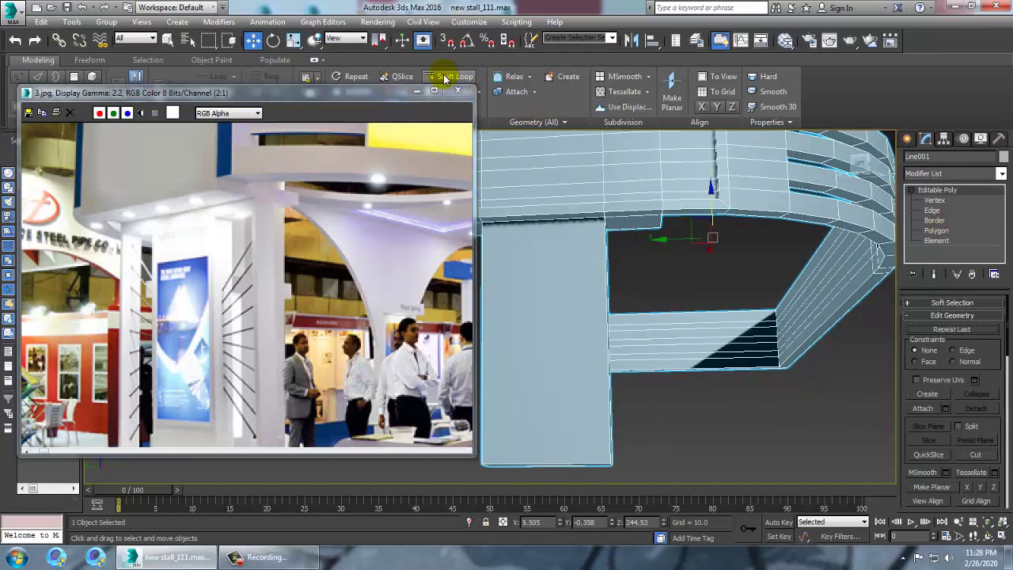
{"action": "left_click", "coordinate": [448, 77]}
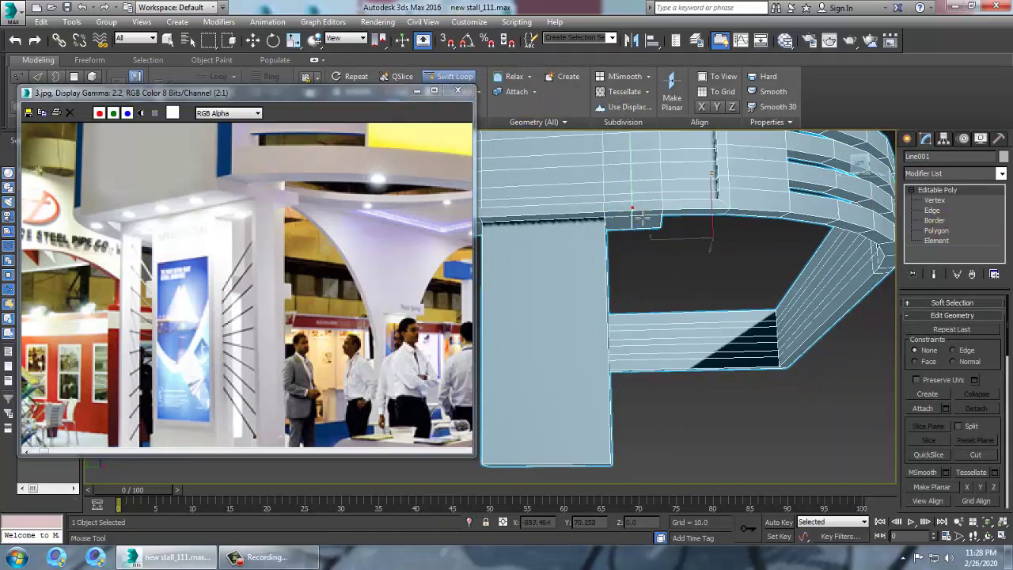
{"action": "middle_click_drag", "start_coordinate": [638, 249], "coordinate": [671, 269], "text": "alt"}
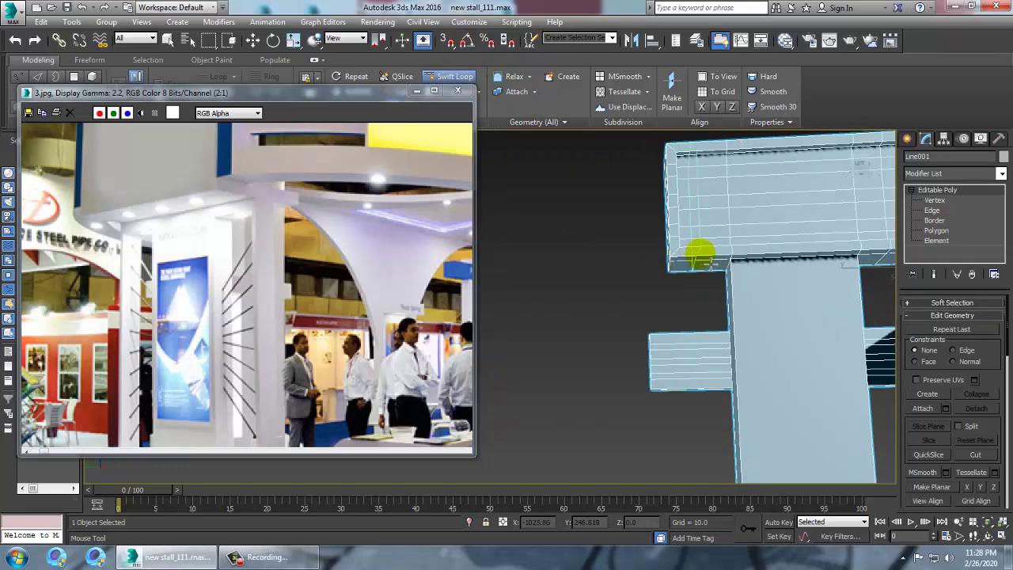
{"action": "middle_click_drag", "start_coordinate": [811, 277], "coordinate": [734, 274], "text": "alt"}
{"action": "key", "text": "w"}
Extrude the fascia's underside polygons on either side of the central column downward to form two slim side posts.
{"action": "scroll", "coordinate": [756, 299], "scroll_direction": "down", "scroll_amount": 3}
{"action": "key", "text": "4"}
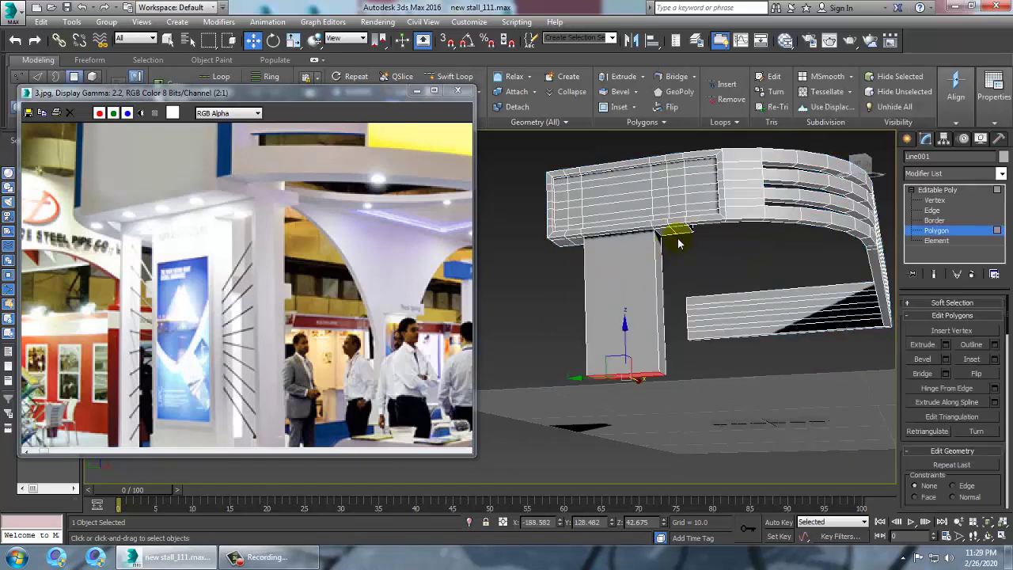
{"action": "left_click", "coordinate": [682, 230]}
{"action": "middle_click_drag", "start_coordinate": [682, 230], "coordinate": [747, 351], "text": "alt"}
{"action": "left_click", "coordinate": [565, 239], "text": "ctrl"}
{"action": "middle_click_drag", "start_coordinate": [345, 350], "coordinate": [352, 257]}
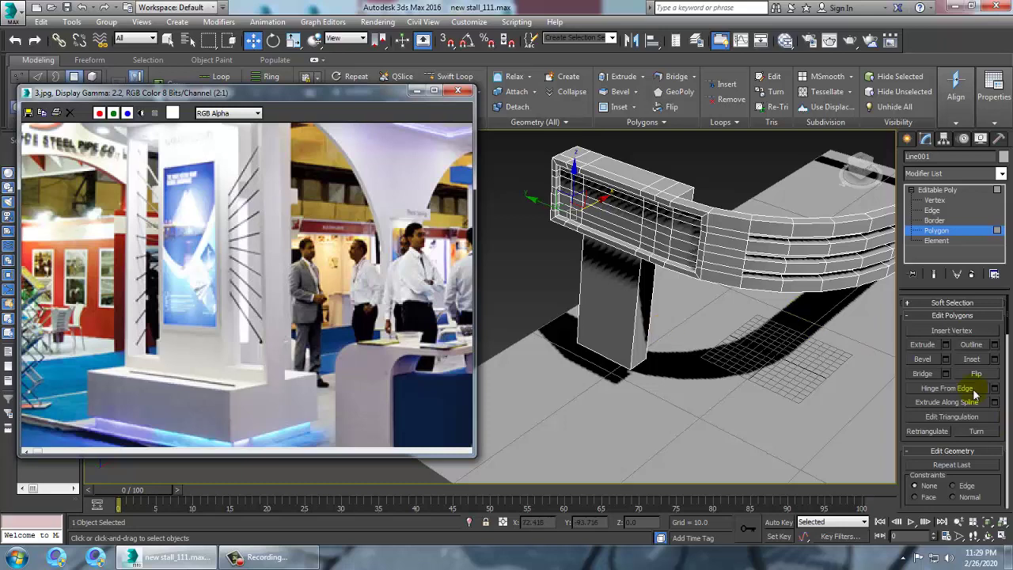
{"action": "left_click", "coordinate": [945, 344]}
{"action": "middle_click_drag", "start_coordinate": [712, 324], "coordinate": [735, 316], "text": "alt"}
{"action": "left_click", "coordinate": [497, 350]}
Connect the vertical edges of the column and side posts with 1 segment and lower the new edges close to the floor end.
{"action": "scroll", "coordinate": [735, 317], "scroll_direction": "up", "scroll_amount": 3}
{"action": "middle_click_drag", "start_coordinate": [574, 321], "coordinate": [564, 296], "text": "alt"}
{"action": "left_click", "coordinate": [932, 209]}
{"action": "left_click_drag", "start_coordinate": [887, 290], "coordinate": [887, 291]}
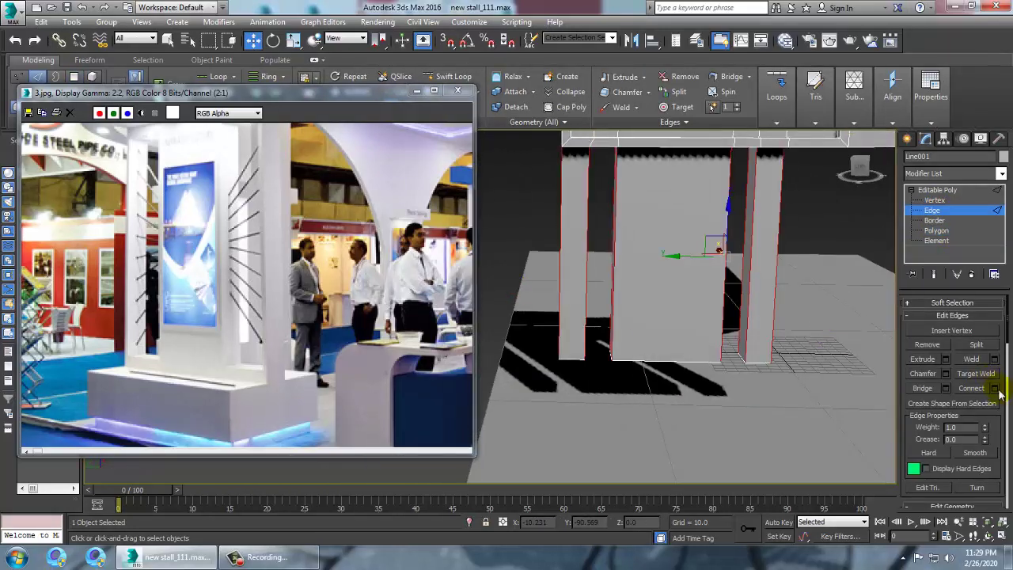
{"action": "left_click", "coordinate": [995, 388]}
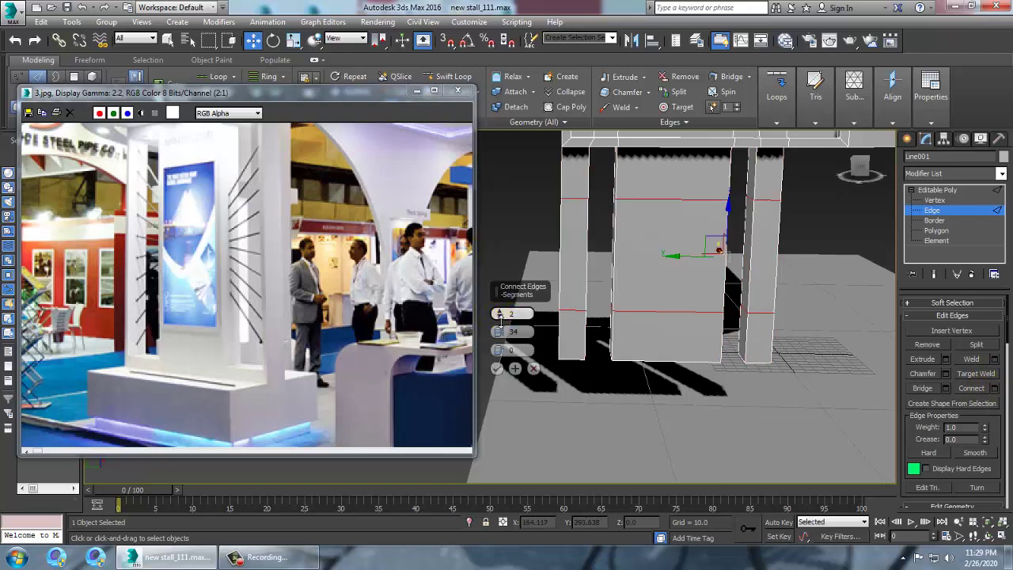
{"action": "left_click_drag", "start_coordinate": [500, 314], "coordinate": [543, 403]}
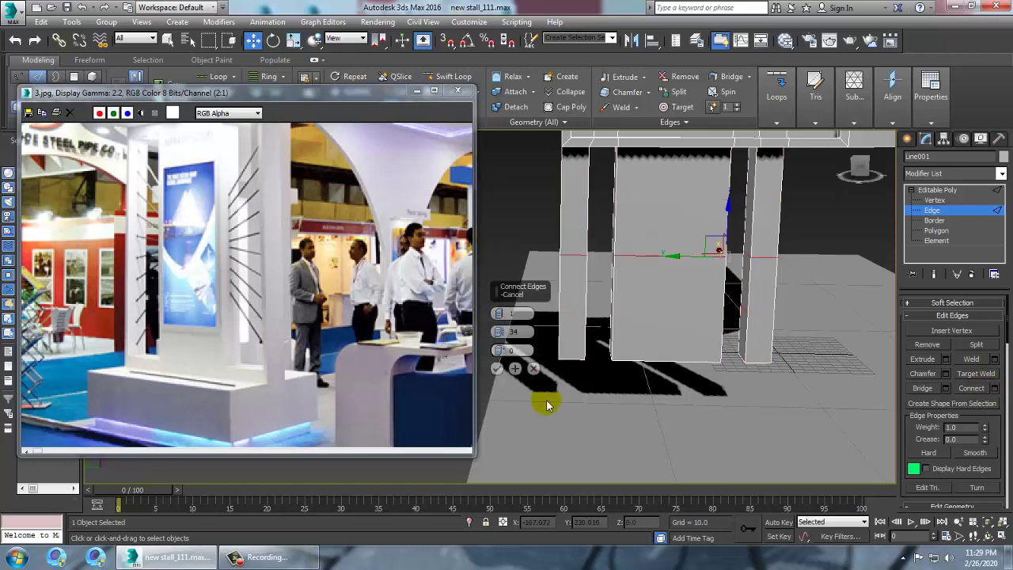
{"action": "left_click", "coordinate": [496, 370]}
{"action": "mouse_move", "coordinate": [678, 214]}
{"action": "left_mouse_down"}
{"action": "mouse_move", "coordinate": [679, 317]}
{"action": "mouse_move", "coordinate": [682, 294]}
{"action": "mouse_move", "coordinate": [683, 305]}
{"action": "left_mouse_up"}
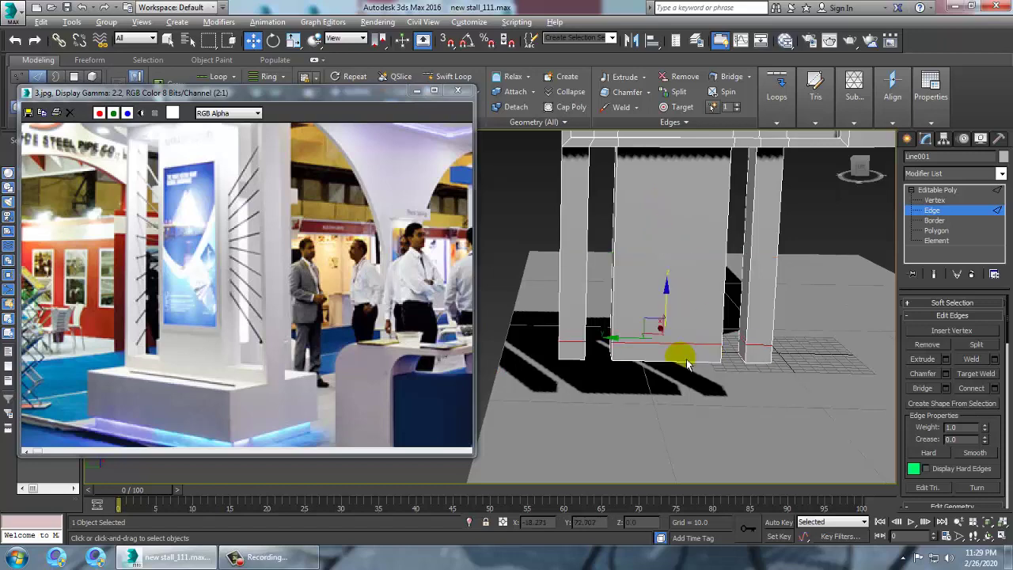
Bridge the facing lower polygons across the gaps between the central column and both side posts.
{"action": "middle_click_drag", "start_coordinate": [688, 365], "coordinate": [799, 312], "text": "alt"}
{"action": "key", "text": "4"}
{"action": "left_click", "coordinate": [611, 300]}
{"action": "left_click", "coordinate": [631, 309]}
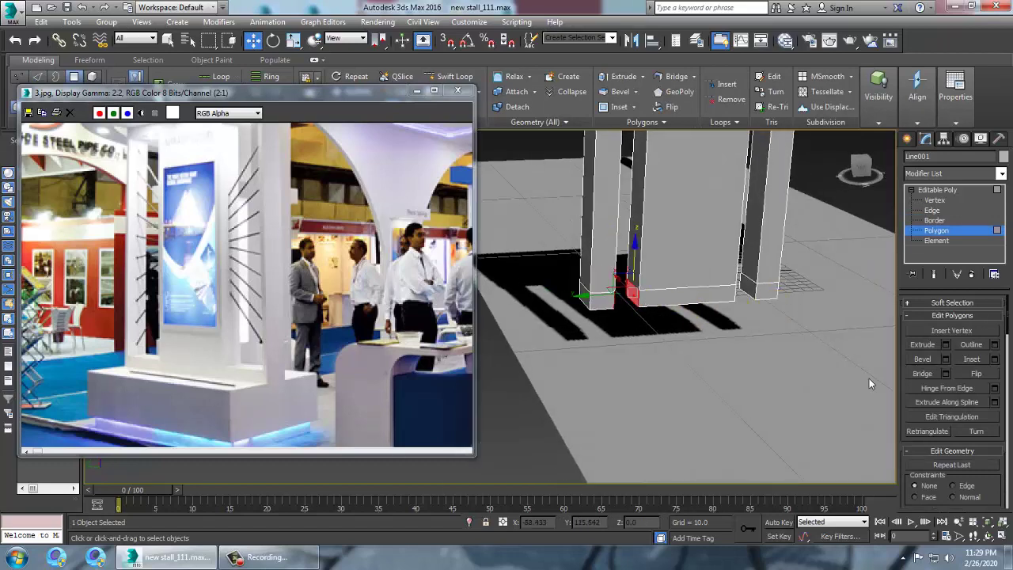
{"action": "middle_click_drag", "start_coordinate": [625, 305], "coordinate": [762, 309], "text": "alt"}
{"action": "left_click", "coordinate": [701, 326]}
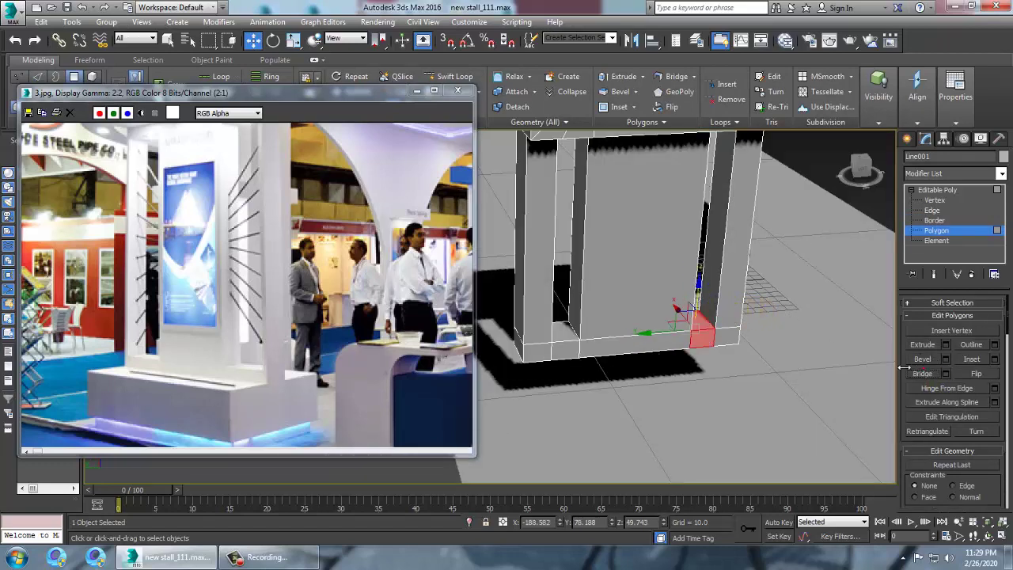
{"action": "middle_click_drag", "start_coordinate": [886, 360], "coordinate": [758, 332], "text": "alt"}
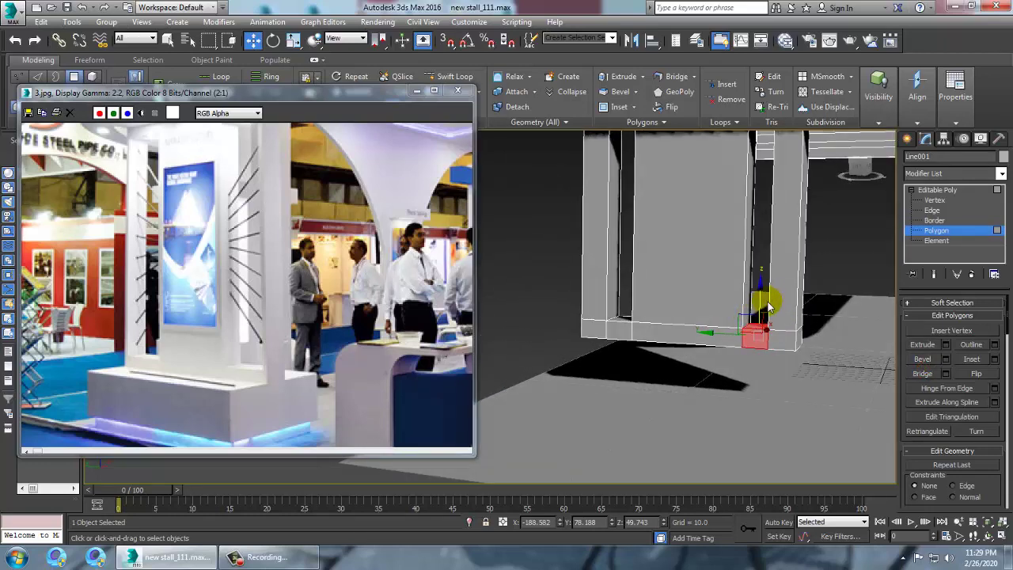
Select all underside polygons of the joined column and posts and extrude them downward by 41.195 to form a base.
{"action": "middle_click_drag", "start_coordinate": [809, 323], "coordinate": [726, 292], "text": "alt"}
{"action": "left_click", "coordinate": [651, 319]}
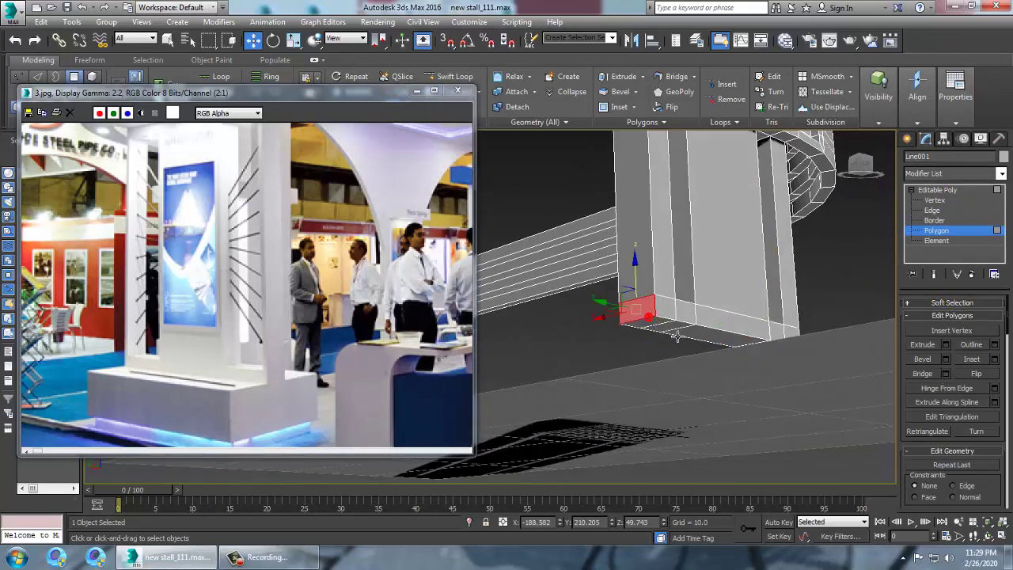
{"action": "left_click", "coordinate": [647, 325]}
{"action": "left_click", "coordinate": [674, 327], "text": "ctrl"}
{"action": "left_click", "coordinate": [700, 336], "text": "ctrl"}
{"action": "middle_click_drag", "start_coordinate": [806, 336], "coordinate": [794, 331], "text": "alt"}
{"action": "left_click", "coordinate": [768, 343], "text": "ctrl"}
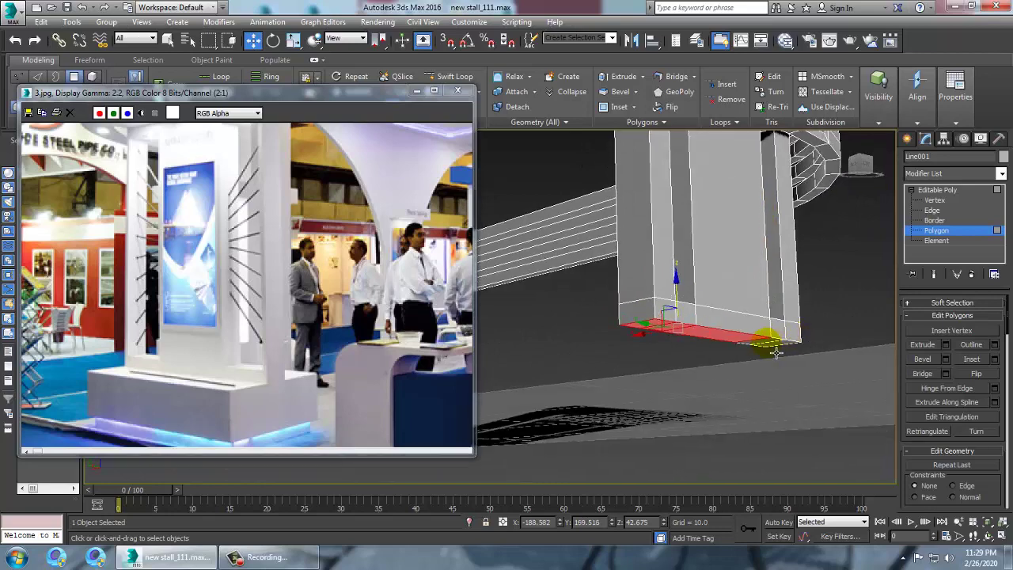
{"action": "middle_click_drag", "start_coordinate": [854, 345], "coordinate": [840, 380], "text": "alt"}
{"action": "left_click", "coordinate": [945, 344]}
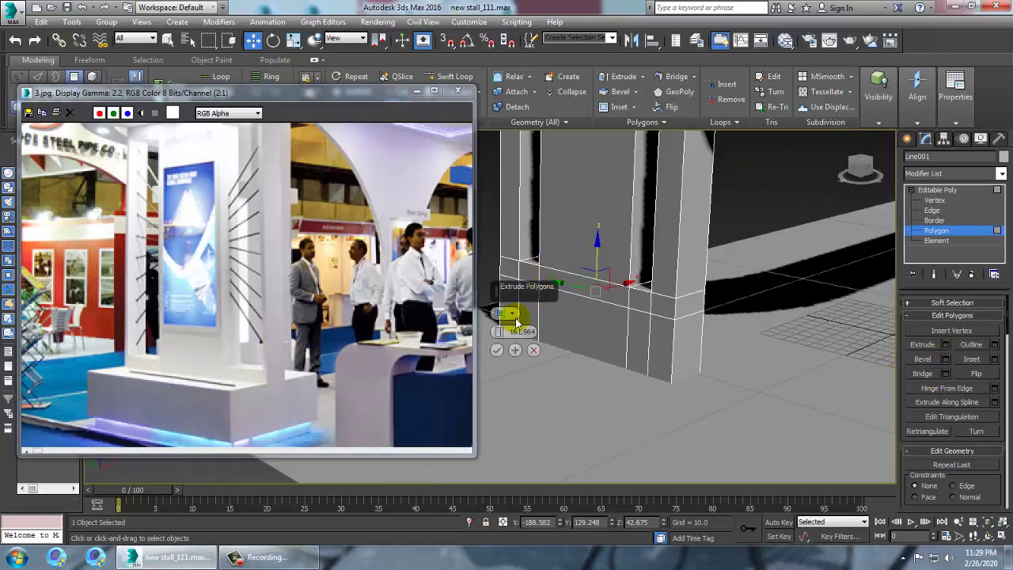
{"action": "left_click_drag", "start_coordinate": [501, 332], "coordinate": [509, 4]}
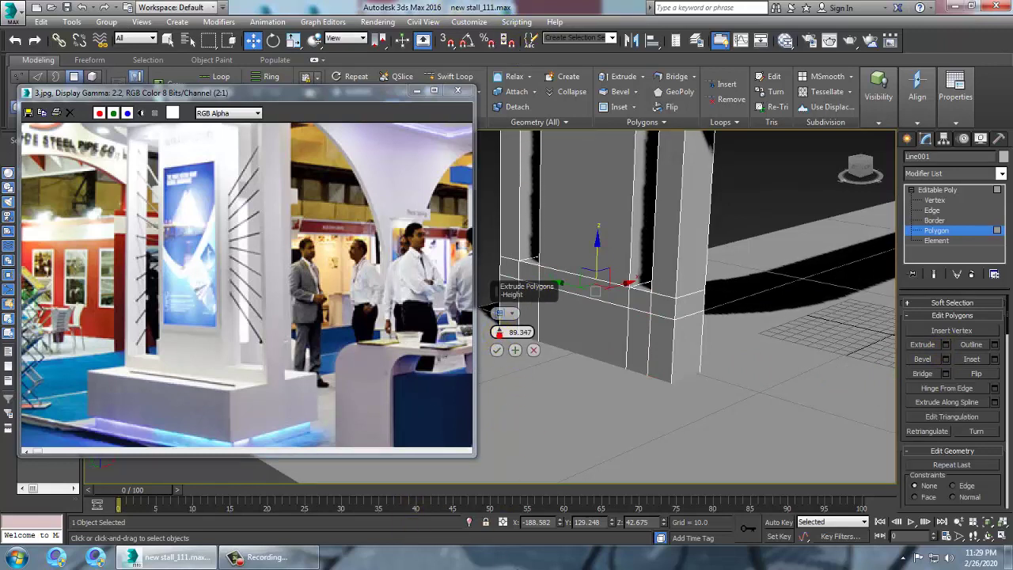
{"action": "left_click_drag", "start_coordinate": [497, 332], "coordinate": [551, 122]}
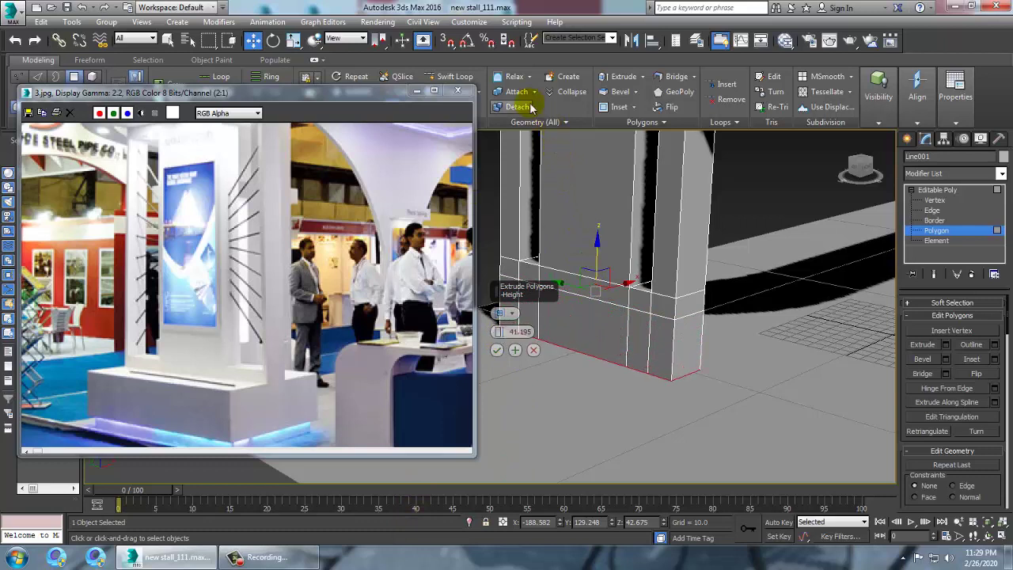
{"action": "left_click", "coordinate": [496, 350]}
Extrude the polygons along both long sides of the base outward by about 43.5 to make a wider plinth.
{"action": "left_click", "coordinate": [659, 357]}
{"action": "left_click", "coordinate": [635, 365], "text": "ctrl"}
{"action": "left_click", "coordinate": [600, 351], "text": "ctrl"}
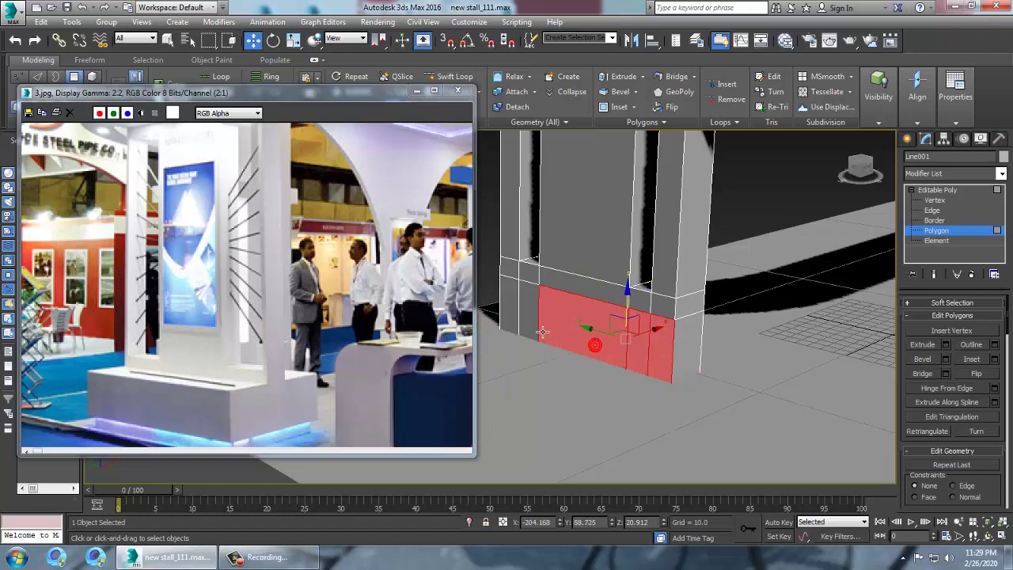
{"action": "left_click", "coordinate": [531, 327], "text": "ctrl"}
{"action": "left_click", "coordinate": [511, 318], "text": "ctrl"}
{"action": "mouse_move", "coordinate": [681, 341]}
{"action": "middle_mouse_down", "text": "alt"}
{"action": "mouse_move", "coordinate": [703, 336]}
{"action": "mouse_move", "coordinate": [570, 340]}
{"action": "middle_mouse_up", "text": "alt"}
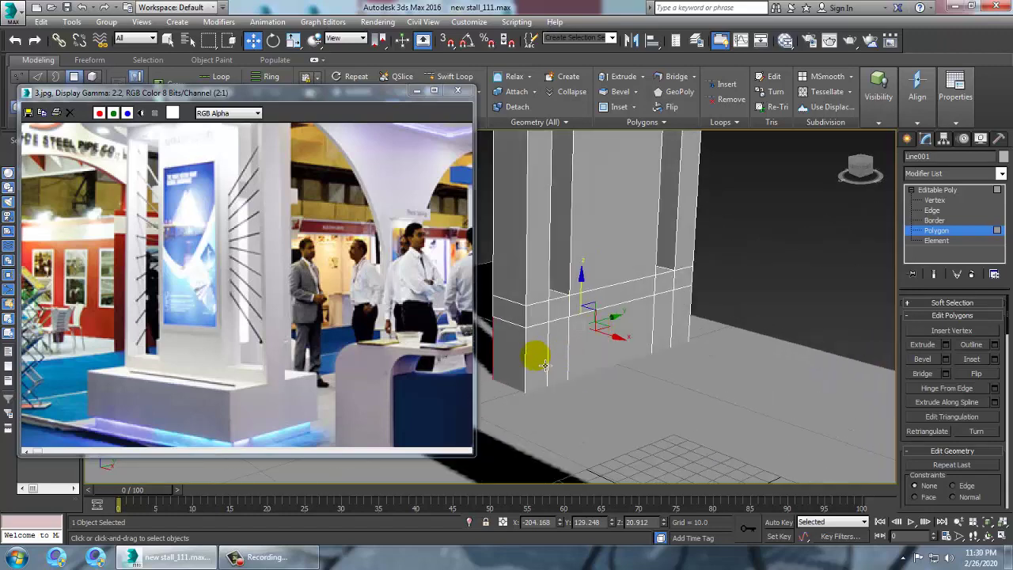
{"action": "middle_click_drag", "start_coordinate": [568, 378], "coordinate": [712, 362], "text": "alt"}
{"action": "left_click", "coordinate": [946, 345]}
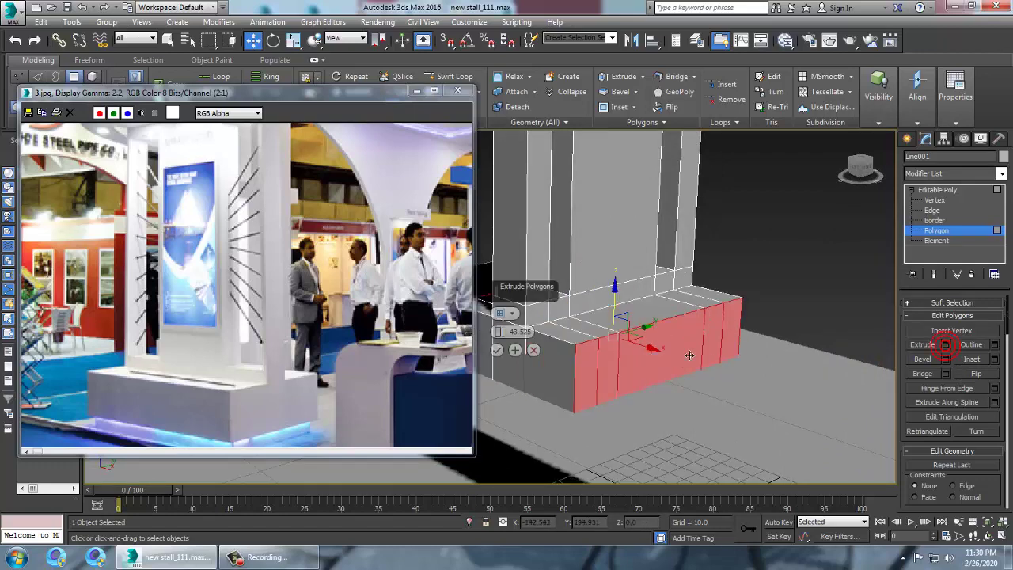
{"action": "middle_click_drag", "start_coordinate": [665, 317], "coordinate": [726, 327], "text": "alt"}
{"action": "left_click", "coordinate": [497, 350]}
Examine the thin slanted rods beside the poster in the reference photo and frame the matching column openings in the left view.
{"action": "scroll", "coordinate": [712, 273], "scroll_direction": "down", "scroll_amount": 4}
{"action": "scroll", "coordinate": [177, 313], "scroll_direction": "up", "scroll_amount": 2}
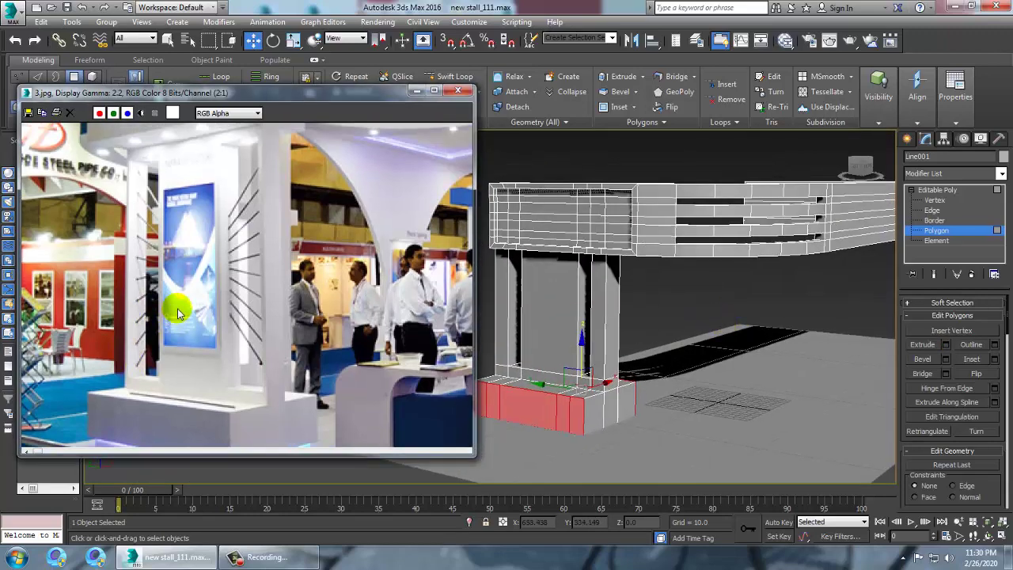
{"action": "middle_click_drag", "start_coordinate": [707, 266], "coordinate": [734, 265], "text": "alt"}
{"action": "middle_click_drag", "start_coordinate": [700, 259], "coordinate": [694, 320], "text": "alt"}
{"action": "key", "text": "alt+w"}
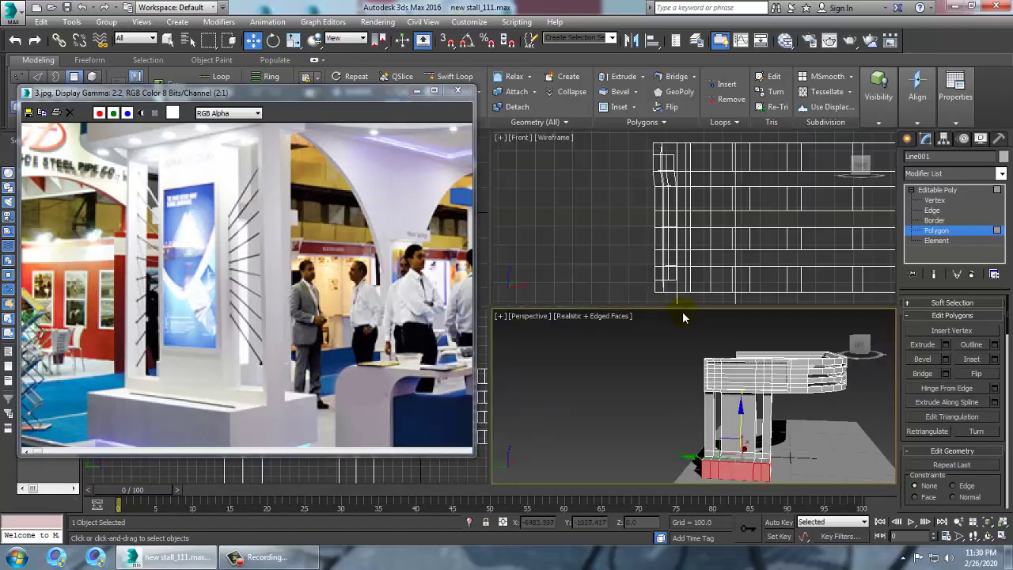
{"action": "middle_click_drag", "start_coordinate": [737, 226], "coordinate": [661, 257]}
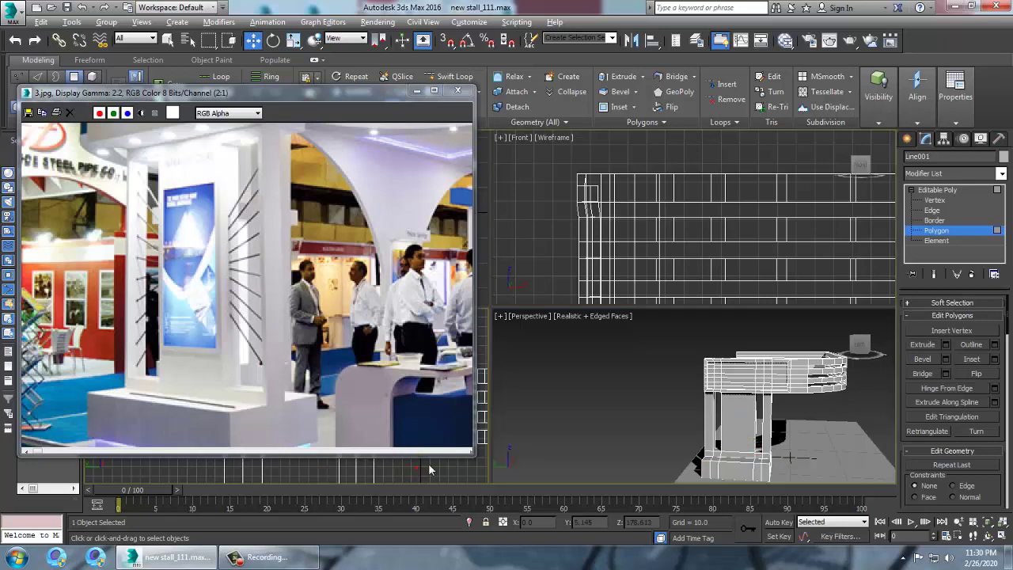
{"action": "key", "text": "alt+w"}
{"action": "scroll", "coordinate": [712, 306], "scroll_direction": "down", "scroll_amount": 3}
{"action": "scroll", "coordinate": [692, 329], "scroll_direction": "up", "scroll_amount": 3}
{"action": "scroll", "coordinate": [687, 325], "scroll_direction": "up", "scroll_amount": 2}
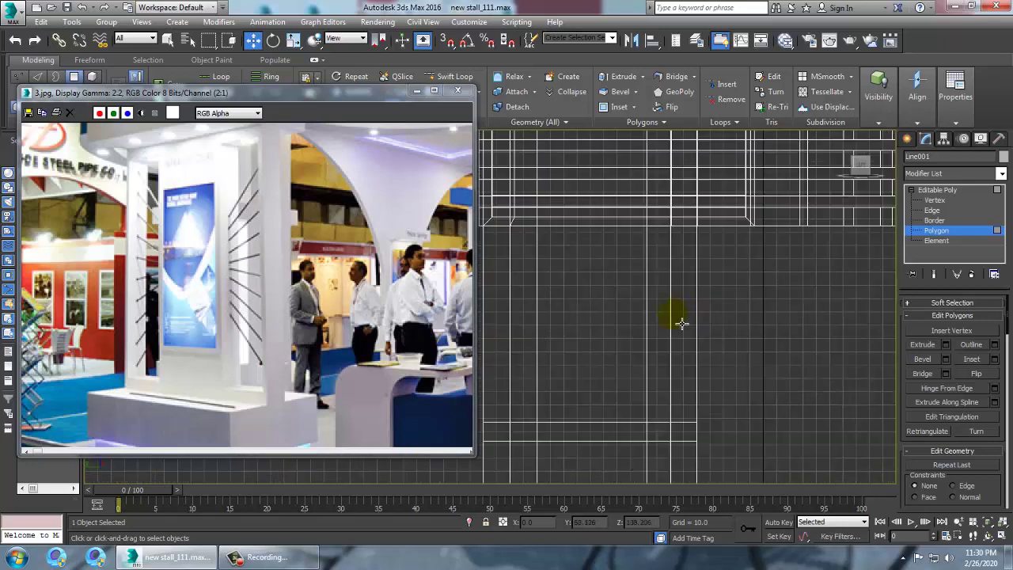
Draw a short diagonal line near the upper end of a column opening, displayed as a radial rod with thickness 1.0.
{"action": "left_click", "coordinate": [907, 139]}
{"action": "left_click", "coordinate": [927, 158]}
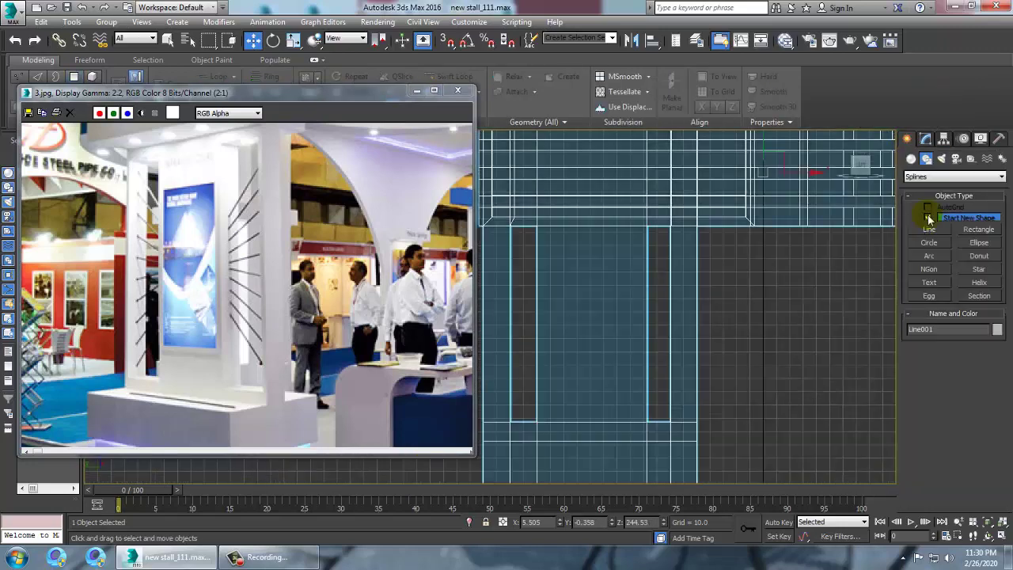
{"action": "left_click", "coordinate": [930, 230]}
{"action": "middle_click_drag", "start_coordinate": [696, 312], "coordinate": [695, 283]}
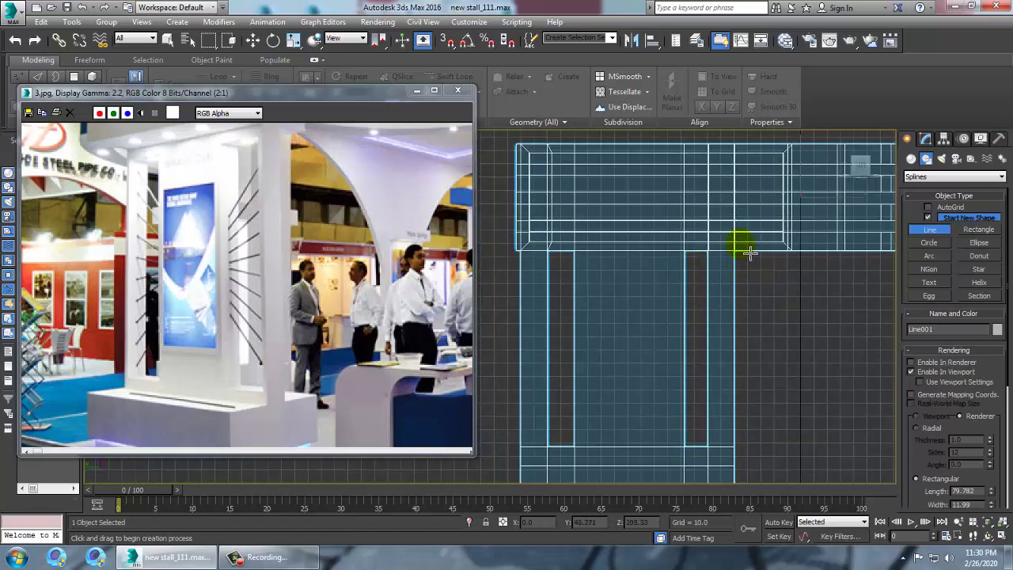
{"action": "left_click", "coordinate": [711, 265]}
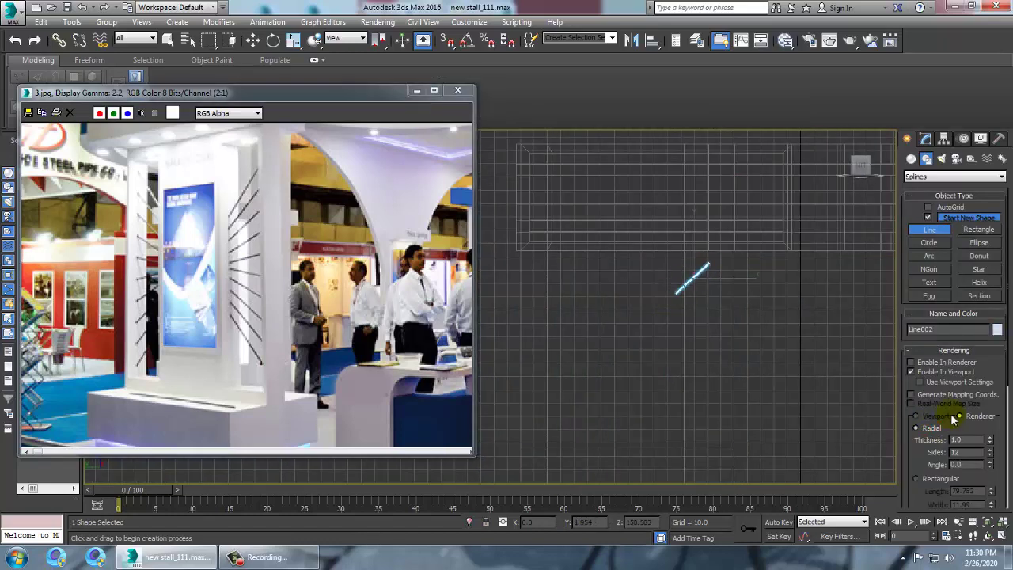
{"action": "scroll", "coordinate": [715, 318], "scroll_direction": "up", "scroll_amount": 2}
{"action": "key", "text": "w"}
{"action": "scroll", "coordinate": [680, 280], "scroll_direction": "up", "scroll_amount": 2}
{"action": "middle_click_drag", "start_coordinate": [720, 293], "coordinate": [712, 267]}
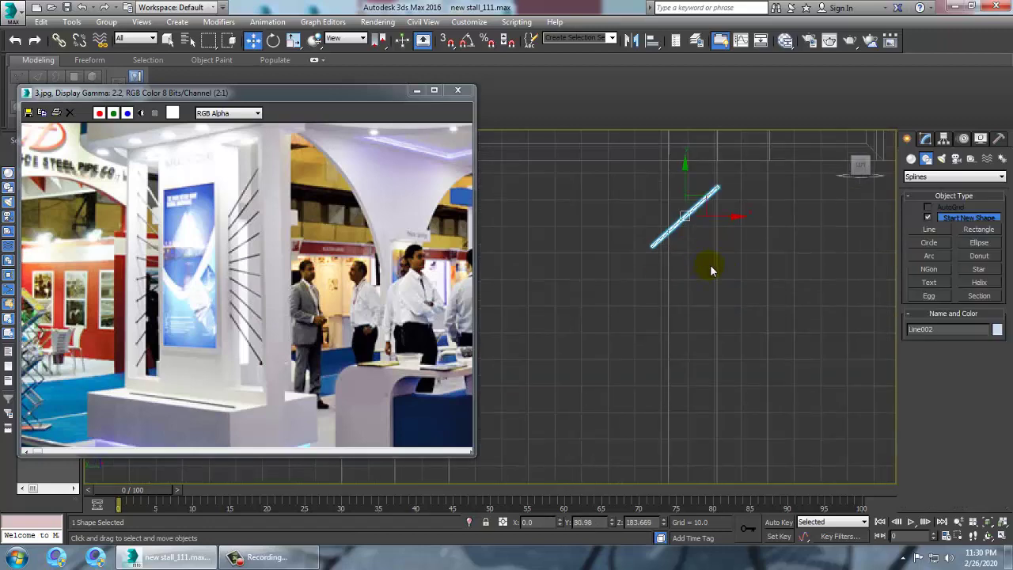
Move the slanted rod along X towards the support column, to about X -227, in the perspective view.
{"action": "scroll", "coordinate": [711, 267], "scroll_direction": "down", "scroll_amount": 2}
{"action": "key", "text": "alt+w"}
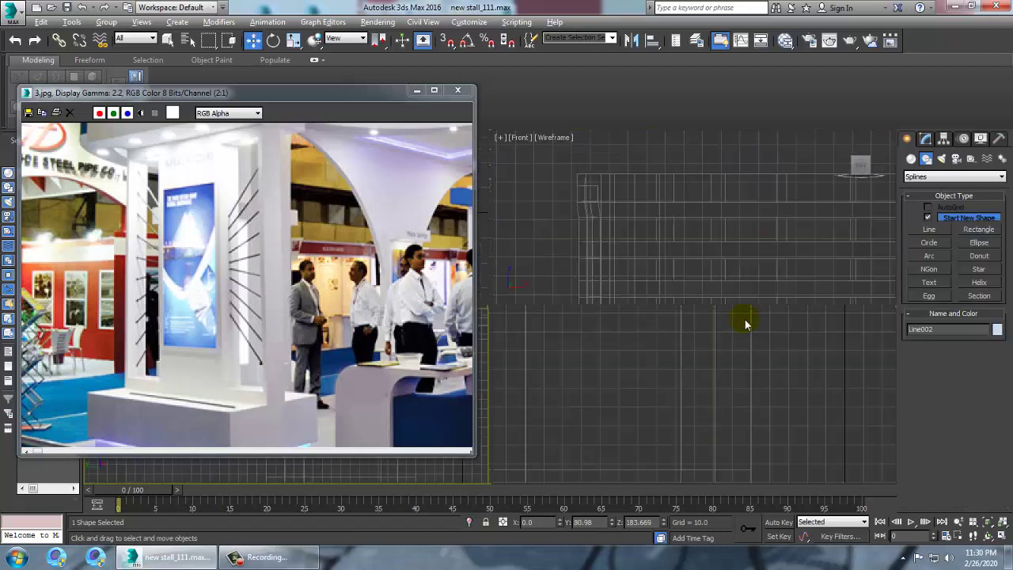
{"action": "right_click", "coordinate": [748, 361]}
{"action": "key", "text": "alt+w"}
{"action": "scroll", "coordinate": [716, 373], "scroll_direction": "down", "scroll_amount": 5}
{"action": "middle_click_drag", "start_coordinate": [743, 384], "coordinate": [528, 294], "text": "alt"}
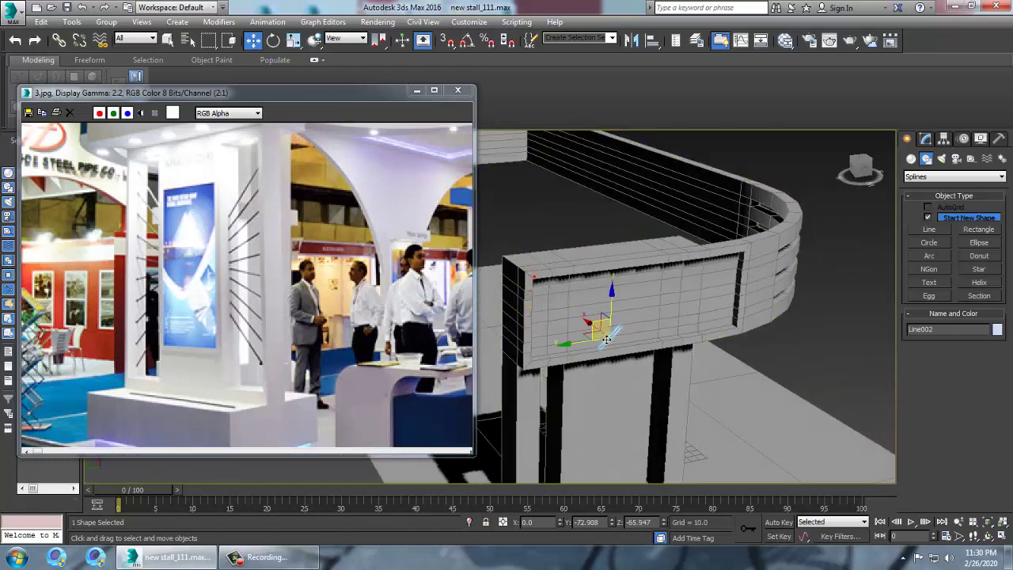
{"action": "scroll", "coordinate": [637, 372], "scroll_direction": "up", "scroll_amount": 3}
{"action": "middle_click_drag", "start_coordinate": [632, 390], "coordinate": [712, 363], "text": "alt"}
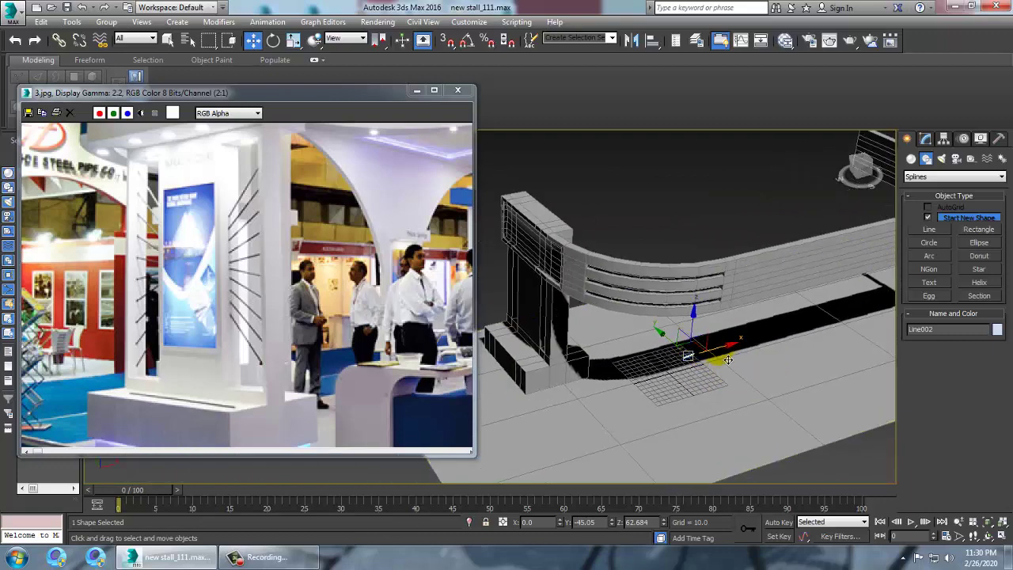
{"action": "left_click_drag", "start_coordinate": [713, 361], "coordinate": [588, 362]}
{"action": "key", "text": "alt+w"}
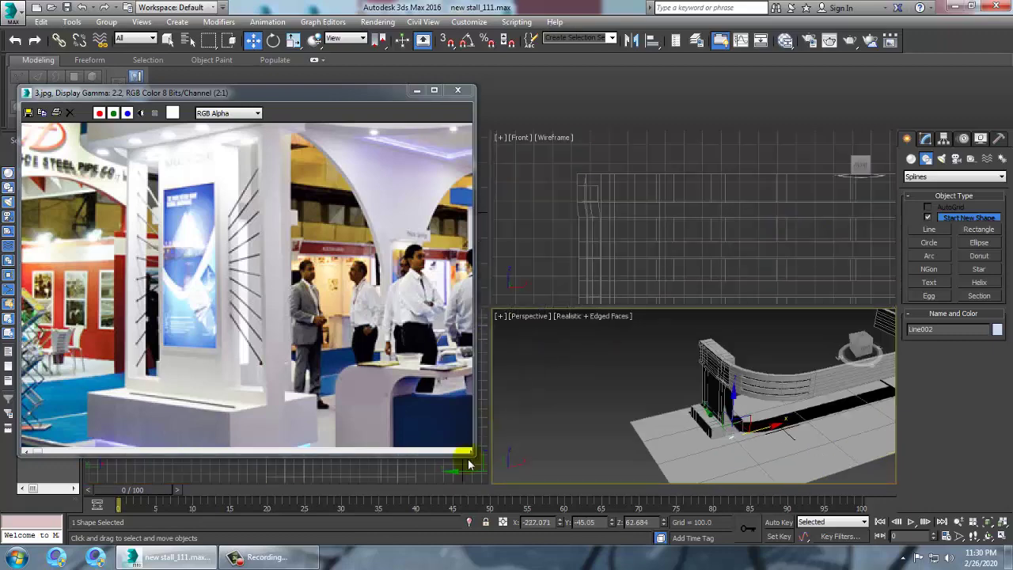
Move the rod in the left view up to the upper part of the column opening, just beneath the fascia.
{"action": "scroll", "coordinate": [420, 470], "scroll_direction": "up", "scroll_amount": 3}
{"action": "middle_click", "coordinate": [638, 366]}
{"action": "key", "text": "alt+w"}
{"action": "scroll", "coordinate": [599, 379], "scroll_direction": "up", "scroll_amount": 8}
{"action": "key", "text": "alt+w"}
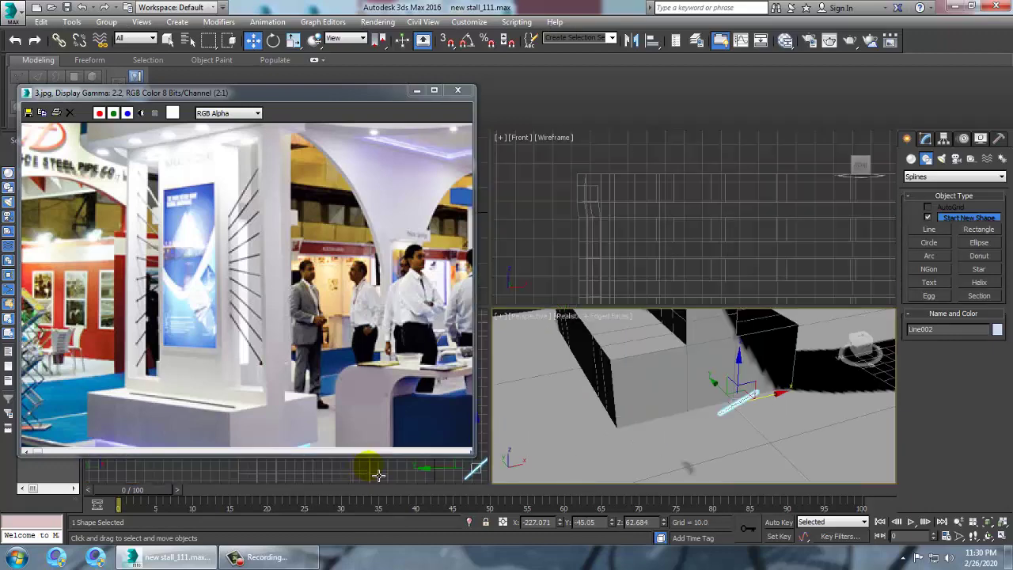
{"action": "middle_click", "coordinate": [378, 474]}
{"action": "key", "text": "alt+w"}
{"action": "scroll", "coordinate": [618, 323], "scroll_direction": "down", "scroll_amount": 6}
{"action": "scroll", "coordinate": [639, 344], "scroll_direction": "up", "scroll_amount": 3}
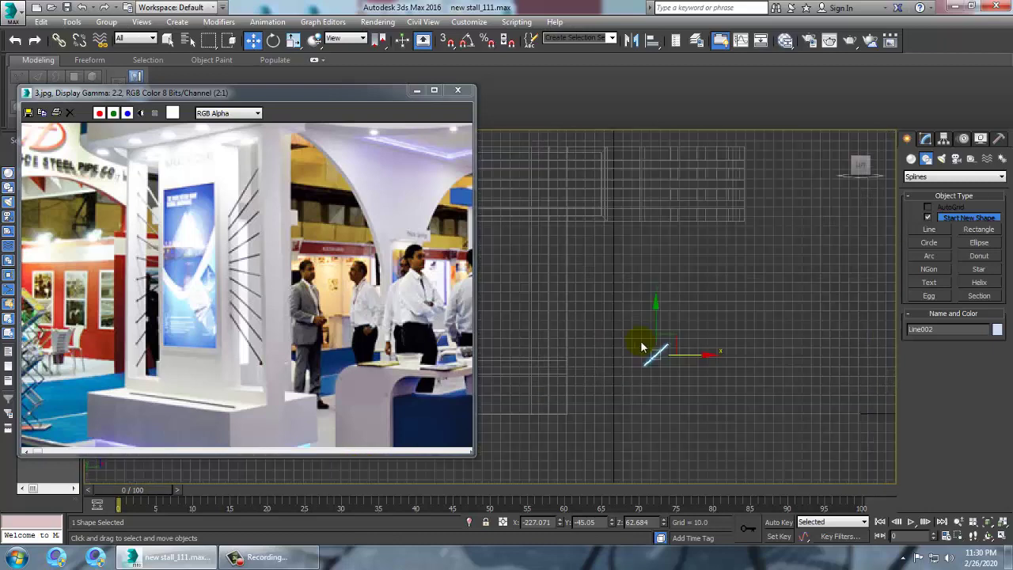
{"action": "middle_click_drag", "start_coordinate": [641, 348], "coordinate": [789, 384]}
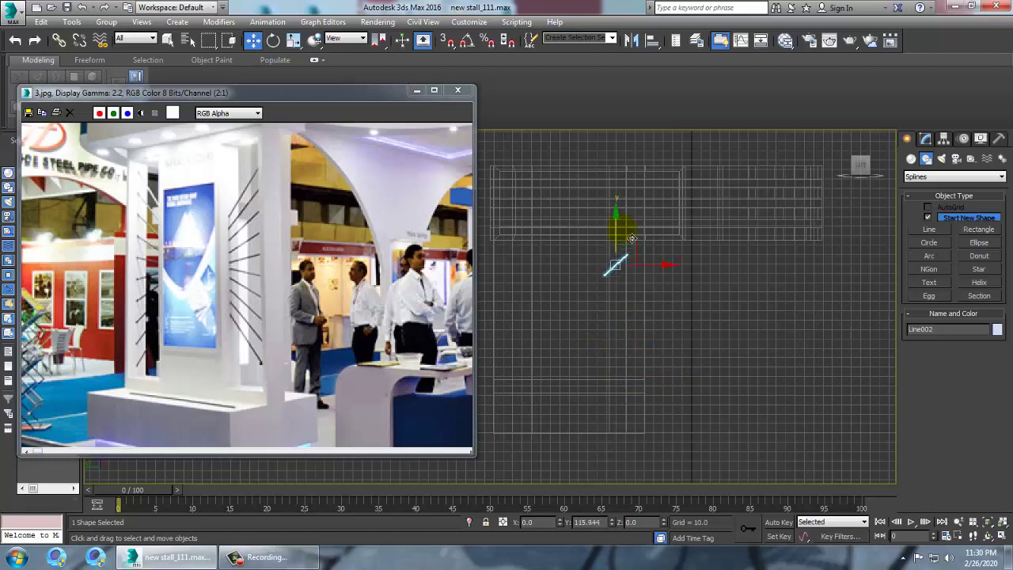
Shift the rod along X in the perspective view to about X -189, so it lies in the column opening.
{"action": "key", "text": "alt+w"}
{"action": "middle_click", "coordinate": [841, 422]}
{"action": "key", "text": "alt+w"}
{"action": "scroll", "coordinate": [722, 370], "scroll_direction": "down", "scroll_amount": 9}
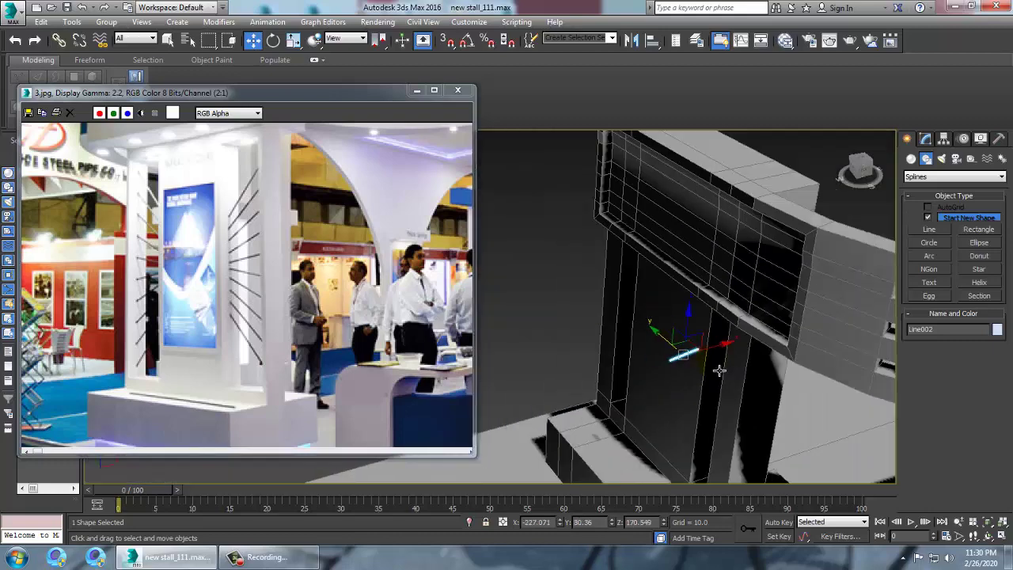
{"action": "scroll", "coordinate": [723, 371], "scroll_direction": "up", "scroll_amount": 5}
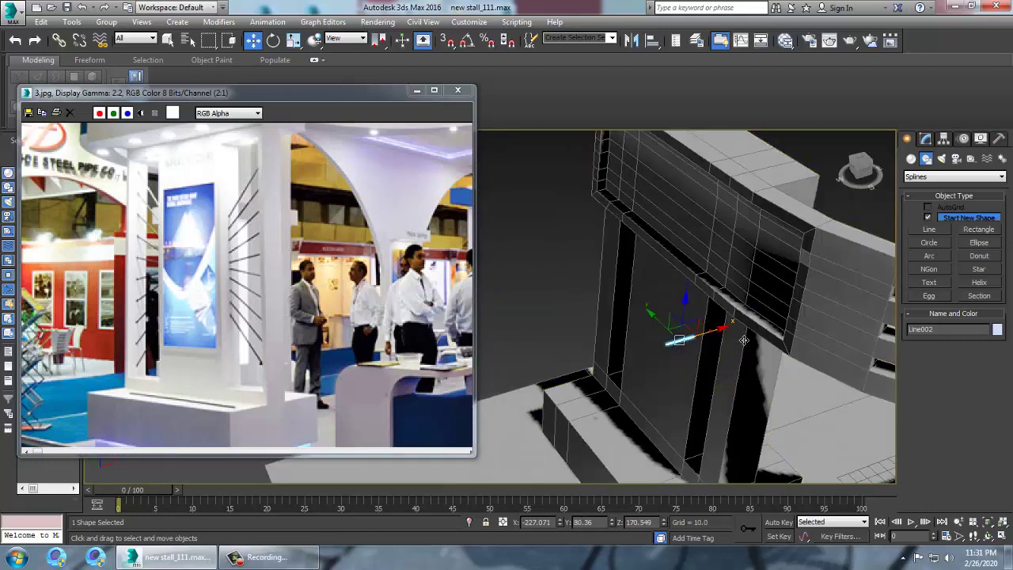
{"action": "middle_click_drag", "start_coordinate": [769, 339], "coordinate": [700, 346], "text": "alt"}
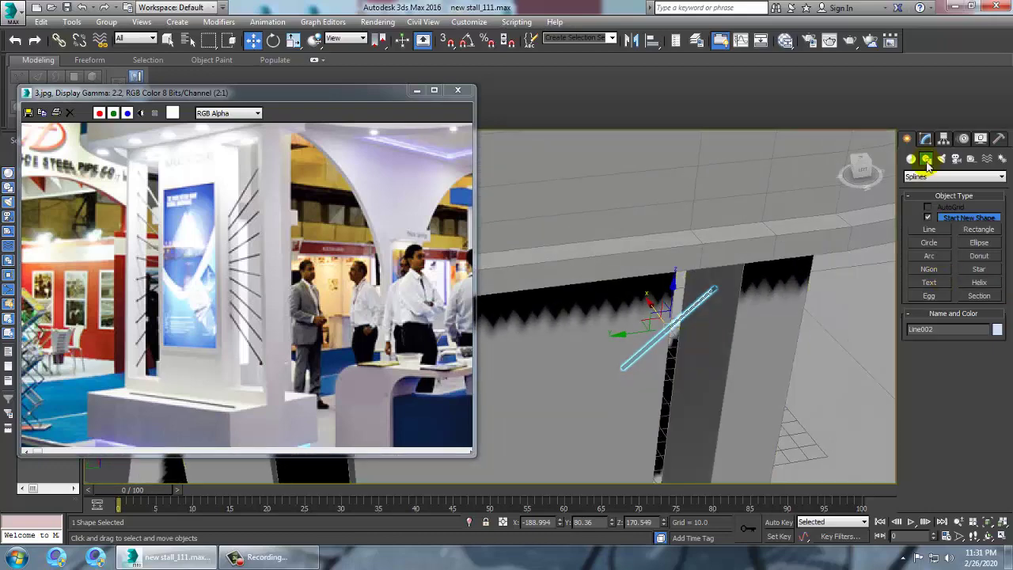
Set the rod's radial thickness to 1.89 and adjust its depth in the opening to about X -192.9.
{"action": "left_click", "coordinate": [925, 139]}
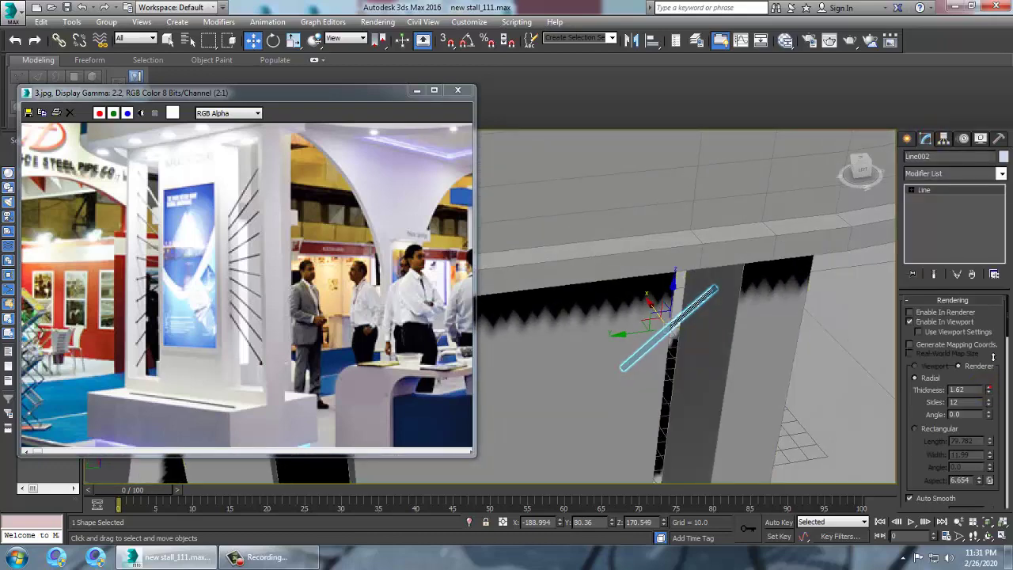
{"action": "middle_click_drag", "start_coordinate": [851, 334], "coordinate": [757, 361], "text": "alt"}
{"action": "left_click", "coordinate": [979, 404]}
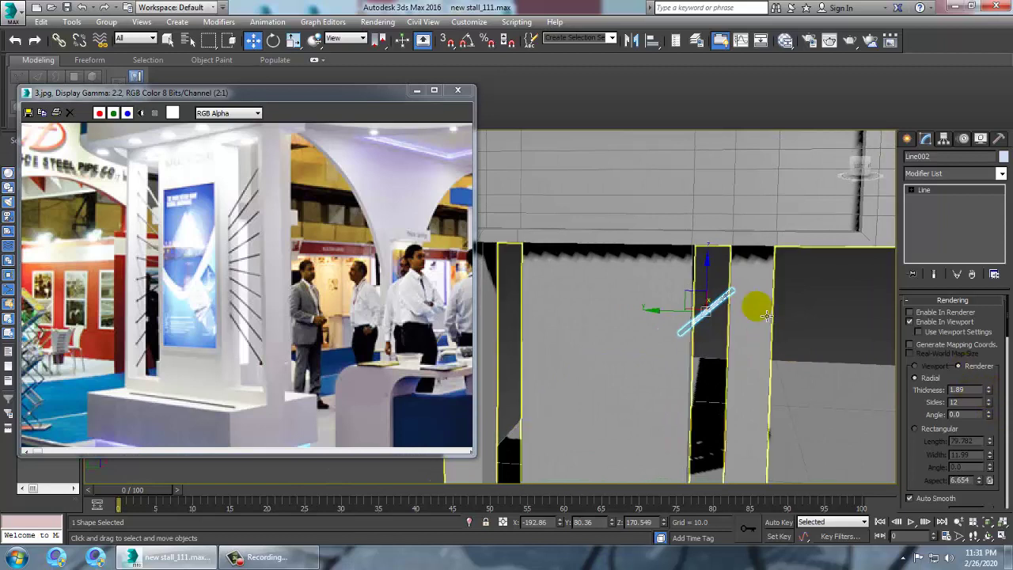
Lengthen the rod by moving its upper end vertex outward into the side post.
{"action": "key", "text": "1"}
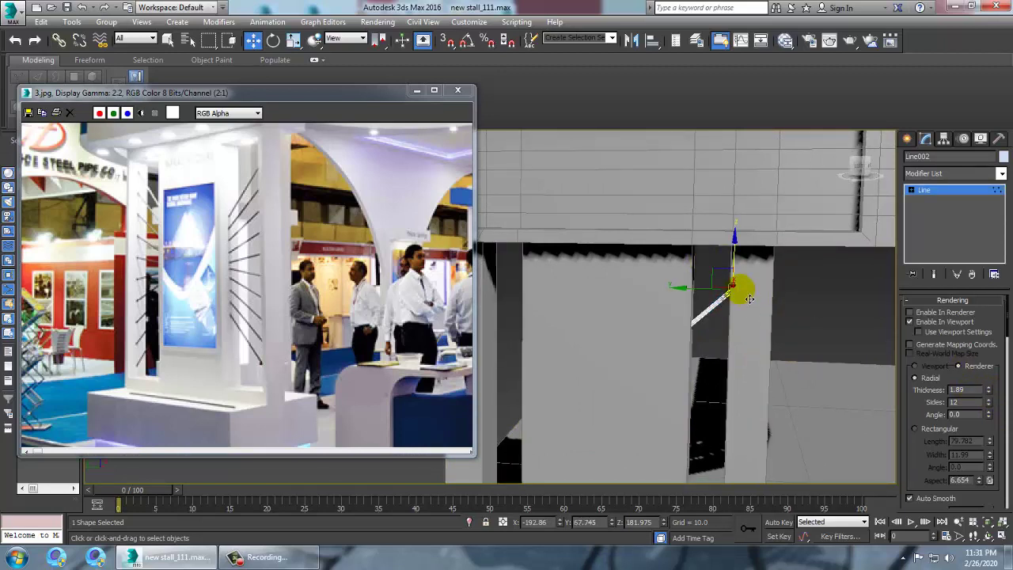
{"action": "key", "text": "F3"}
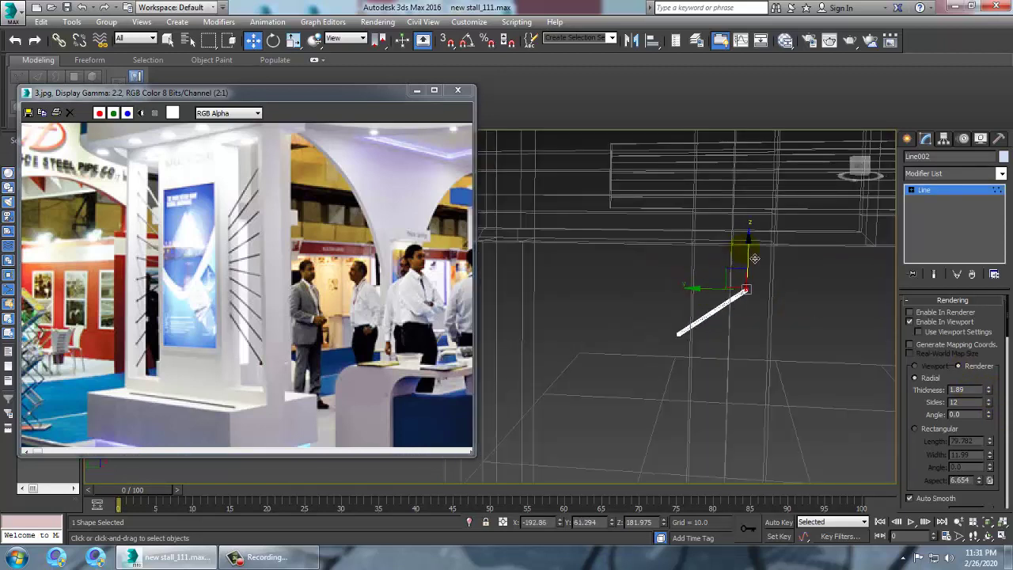
{"action": "left_click", "coordinate": [946, 192]}
{"action": "key", "text": "F3"}
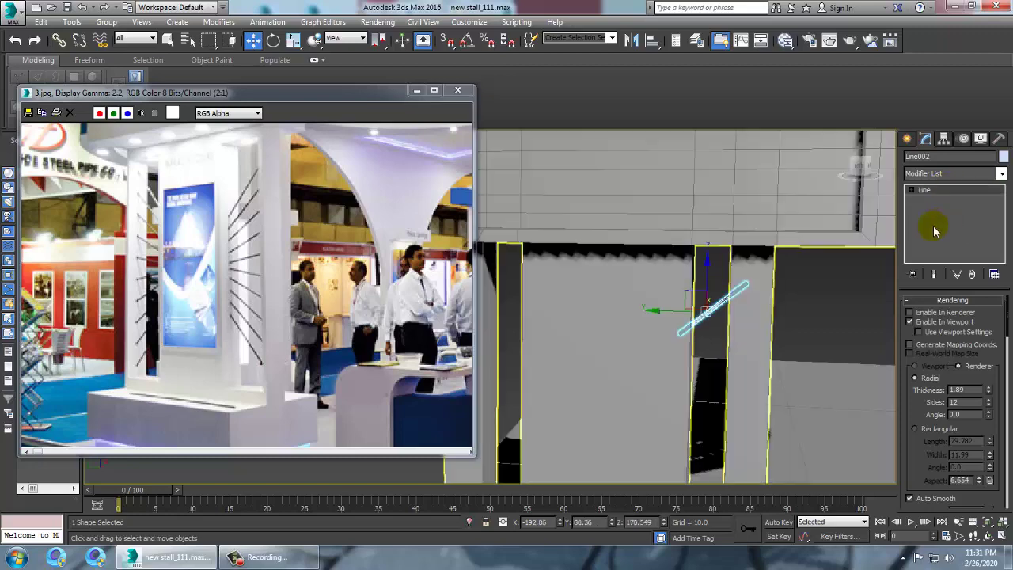
Mirror the rod across the X axis as a copy in the left view.
{"action": "middle_click_drag", "start_coordinate": [812, 265], "coordinate": [701, 310], "text": "alt"}
{"action": "key", "text": "alt+w"}
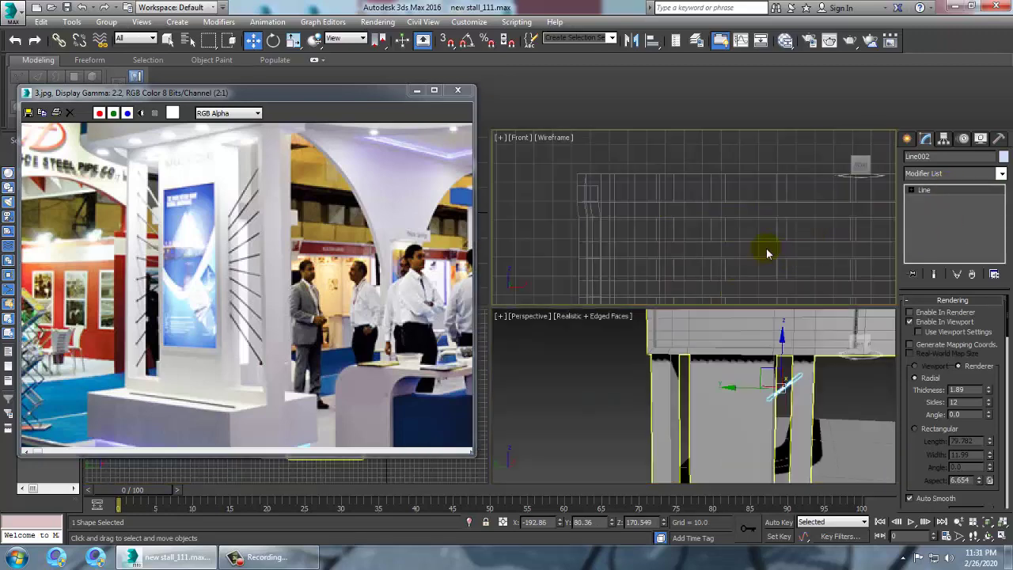
{"action": "middle_click", "coordinate": [397, 478]}
{"action": "key", "text": "alt+w"}
{"action": "key", "text": "z"}
{"action": "scroll", "coordinate": [597, 387], "scroll_direction": "down", "scroll_amount": 3}
{"action": "middle_click_drag", "start_coordinate": [597, 387], "coordinate": [672, 196]}
{"action": "scroll", "coordinate": [654, 337], "scroll_direction": "down", "scroll_amount": 2}
{"action": "scroll", "coordinate": [653, 270], "scroll_direction": "down", "scroll_amount": 2}
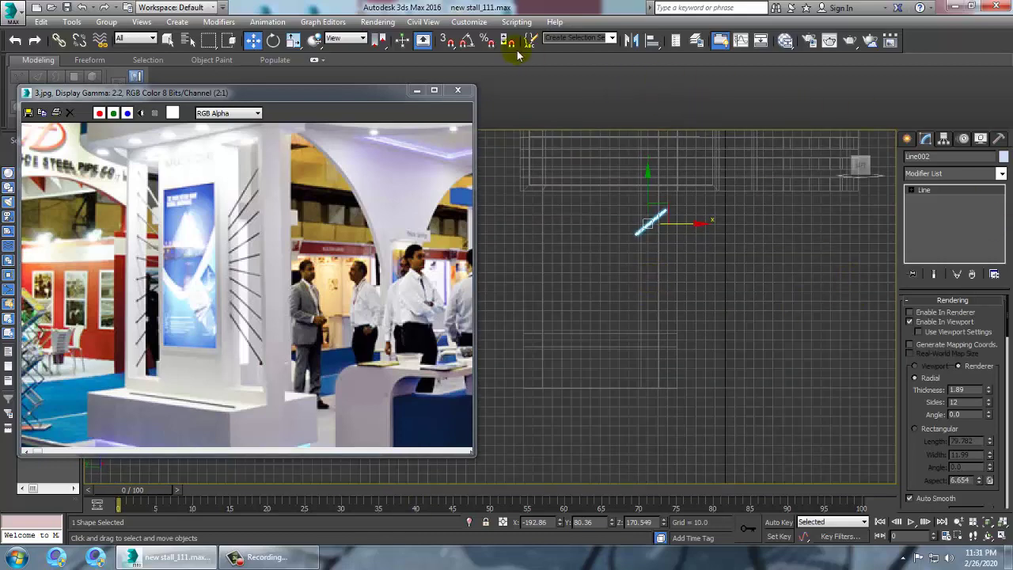
{"action": "left_click", "coordinate": [631, 41]}
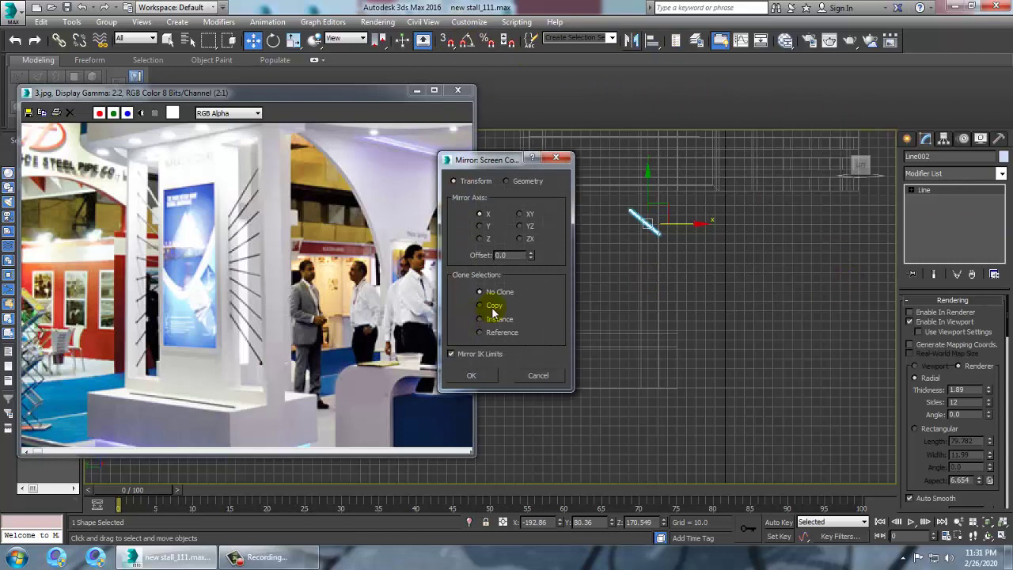
{"action": "left_click", "coordinate": [486, 306]}
{"action": "left_click", "coordinate": [471, 375]}
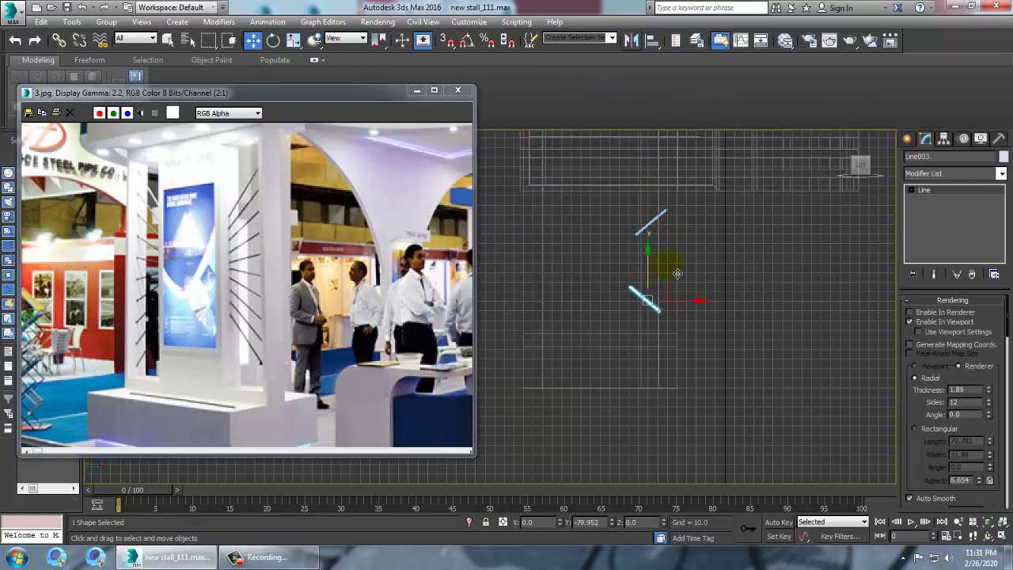
Move the mirrored rod about 80 units down the opening and shift it sideways to line up with the upper rod.
{"action": "scroll", "coordinate": [691, 285], "scroll_direction": "up", "scroll_amount": 5}
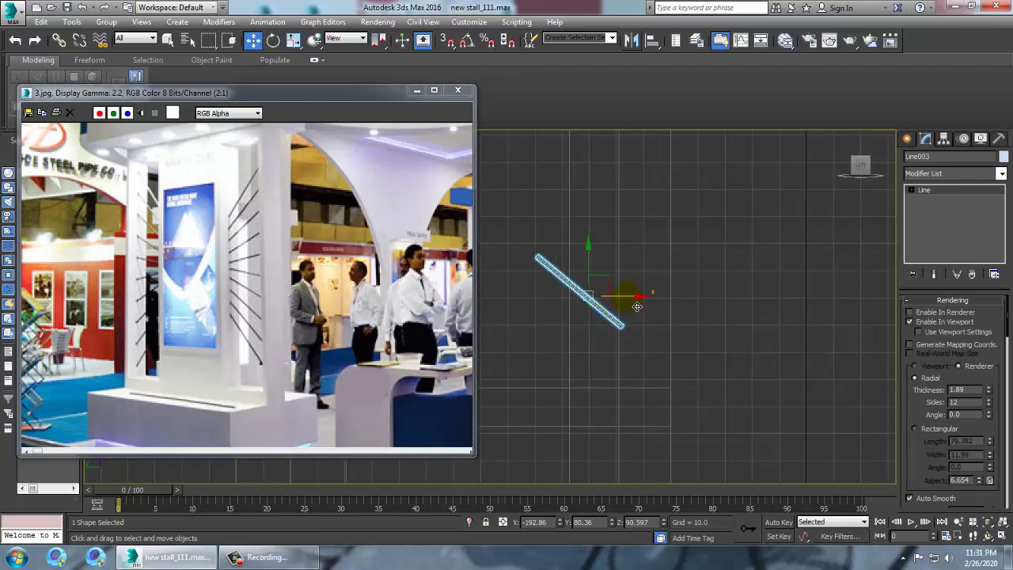
{"action": "left_click_drag", "start_coordinate": [637, 307], "coordinate": [648, 306]}
{"action": "middle_click_drag", "start_coordinate": [635, 253], "coordinate": [655, 333]}
{"action": "scroll", "coordinate": [654, 332], "scroll_direction": "down", "scroll_amount": 2}
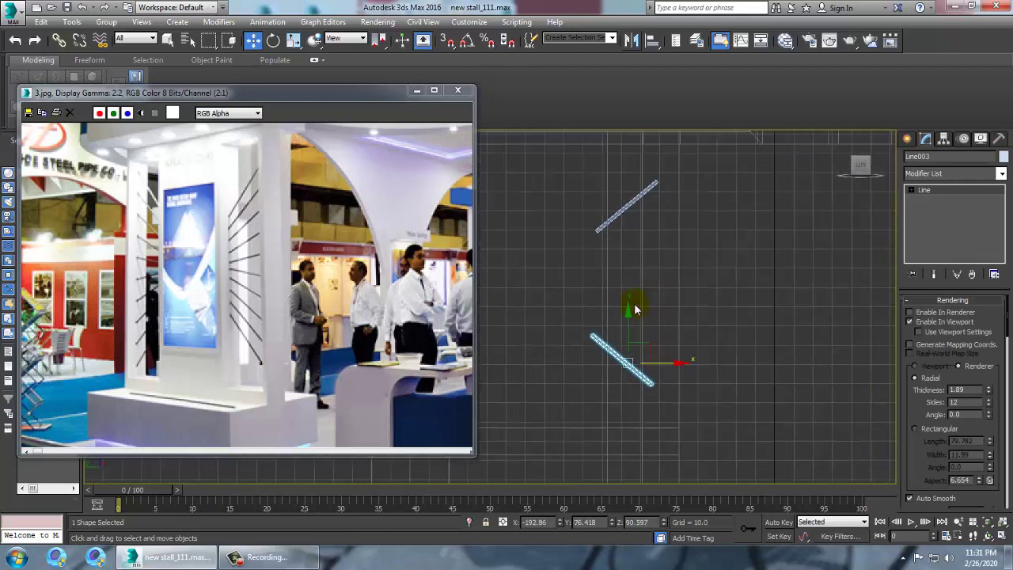
Copy the upper rod downward twice, rotating each copy to a flatter slant than the one above.
{"action": "left_click", "coordinate": [635, 217]}
{"action": "scroll", "coordinate": [636, 214], "scroll_direction": "up", "scroll_amount": 3}
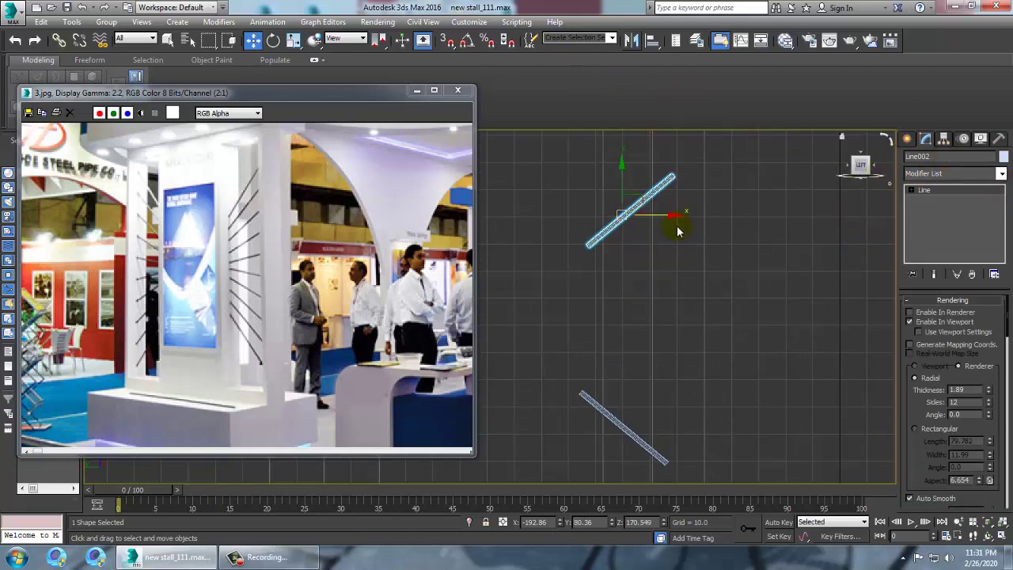
{"action": "mouse_move", "coordinate": [629, 188]}
{"action": "left_mouse_down", "text": "shift"}
{"action": "mouse_move", "coordinate": [629, 227]}
{"action": "mouse_move", "coordinate": [689, 226]}
{"action": "mouse_move", "coordinate": [632, 247]}
{"action": "mouse_move", "coordinate": [631, 272]}
{"action": "mouse_move", "coordinate": [693, 269]}
{"action": "left_mouse_up", "text": "shift"}
{"action": "left_click", "coordinate": [510, 331]}
{"action": "key", "text": "e"}
{"action": "key", "text": "w"}
{"action": "left_click", "coordinate": [514, 334]}
{"action": "key", "text": "e"}
{"action": "key", "text": "w"}
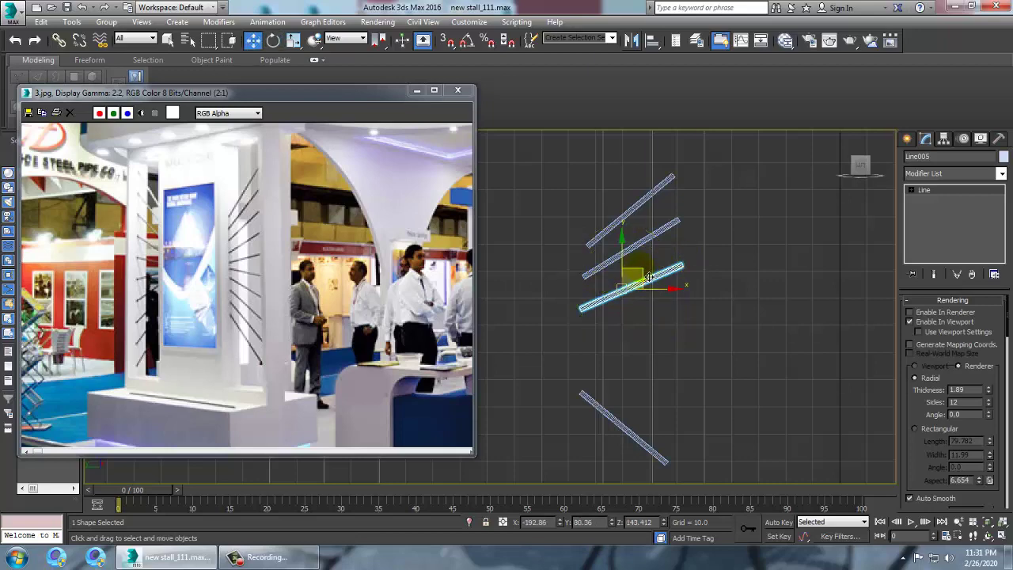
Copy the third rod downward and rotate the copy until it is nearly horizontal.
{"action": "left_click_drag", "start_coordinate": [629, 274], "coordinate": [623, 321], "text": "shift"}
{"action": "left_click", "coordinate": [502, 327]}
{"action": "key", "text": "e"}
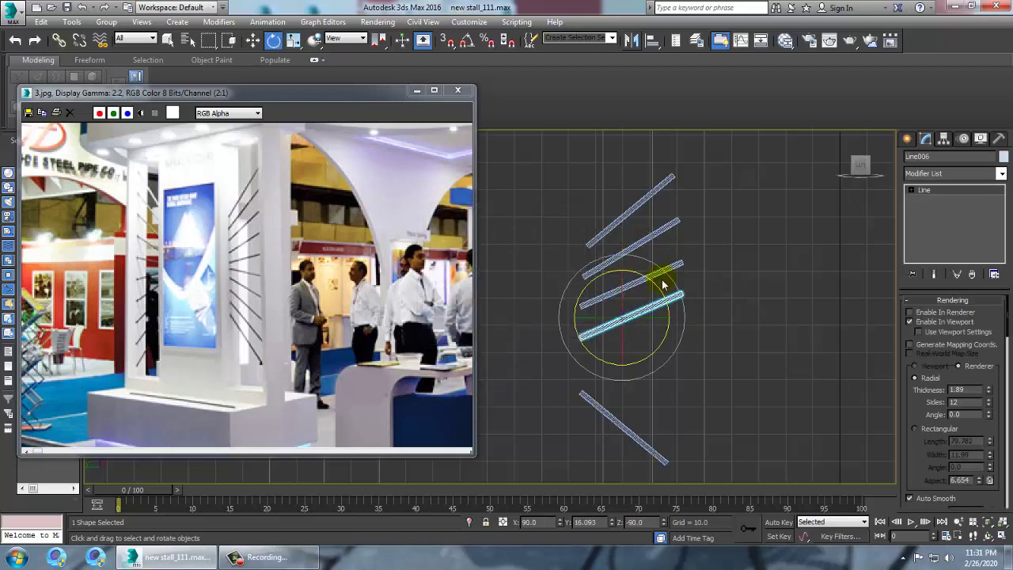
{"action": "left_click_drag", "start_coordinate": [690, 296], "coordinate": [694, 302]}
{"action": "key", "text": "w"}
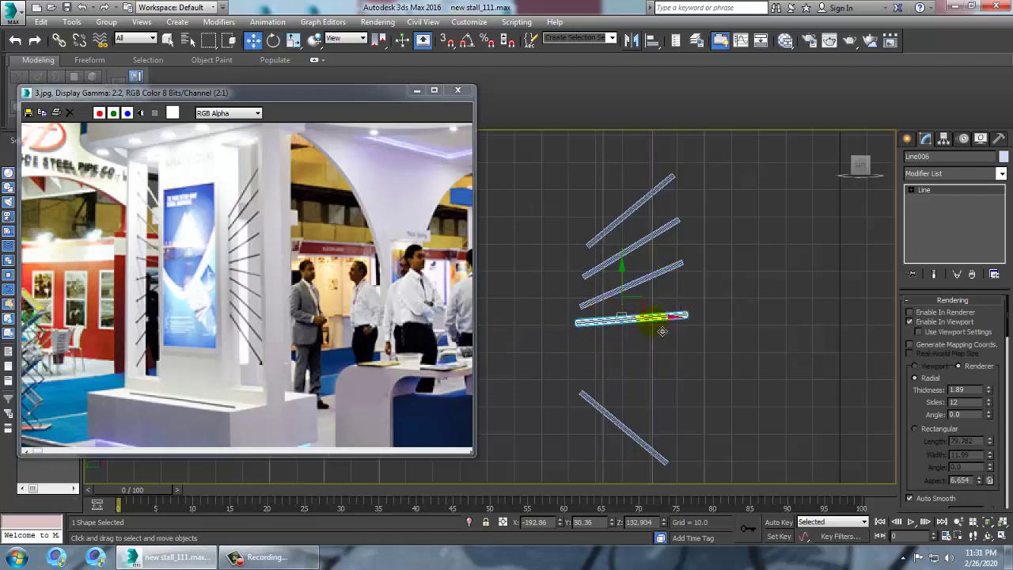
Copy the lowest mirrored rod upward, rotate the copy to a flatter slant and align it with the fan of rods.
{"action": "left_click", "coordinate": [612, 424]}
{"action": "left_click", "coordinate": [625, 425]}
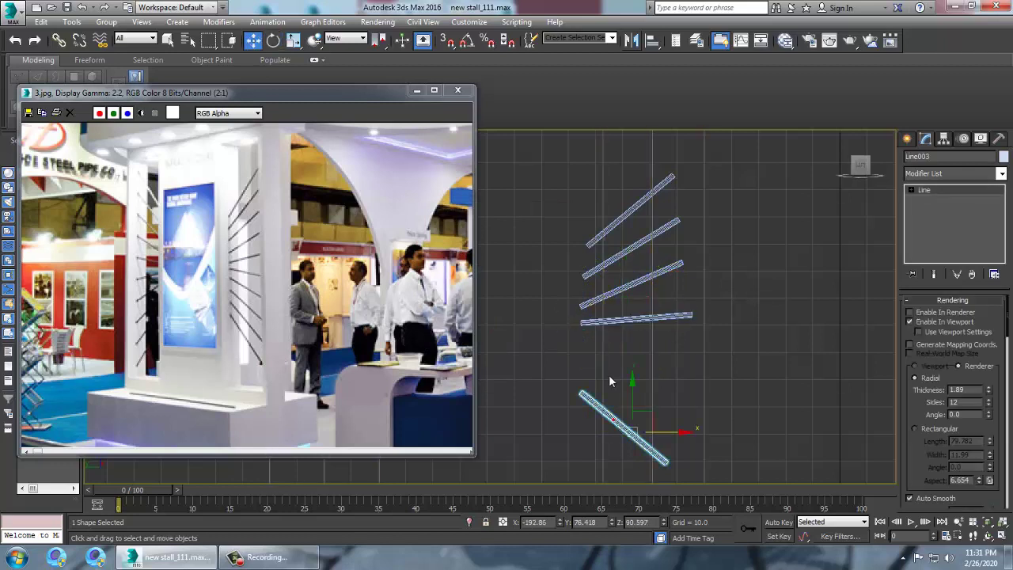
{"action": "left_click_drag", "start_coordinate": [642, 391], "coordinate": [654, 356], "text": "shift"}
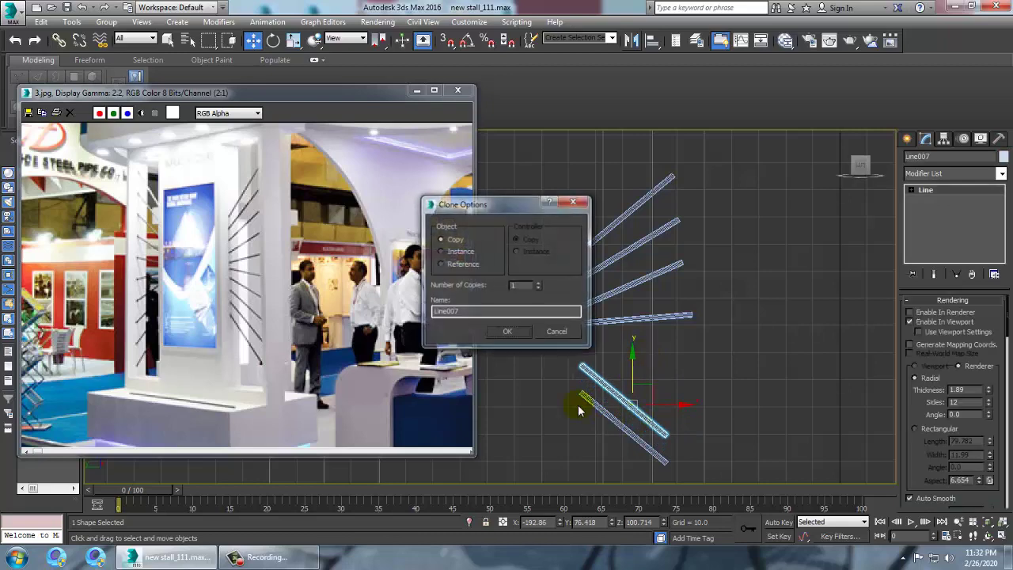
{"action": "left_click", "coordinate": [508, 332]}
{"action": "key", "text": "e"}
{"action": "left_click_drag", "start_coordinate": [700, 404], "coordinate": [690, 363]}
{"action": "key", "text": "w"}
{"action": "left_click_drag", "start_coordinate": [645, 387], "coordinate": [645, 365]}
{"action": "left_click_drag", "start_coordinate": [683, 394], "coordinate": [690, 394]}
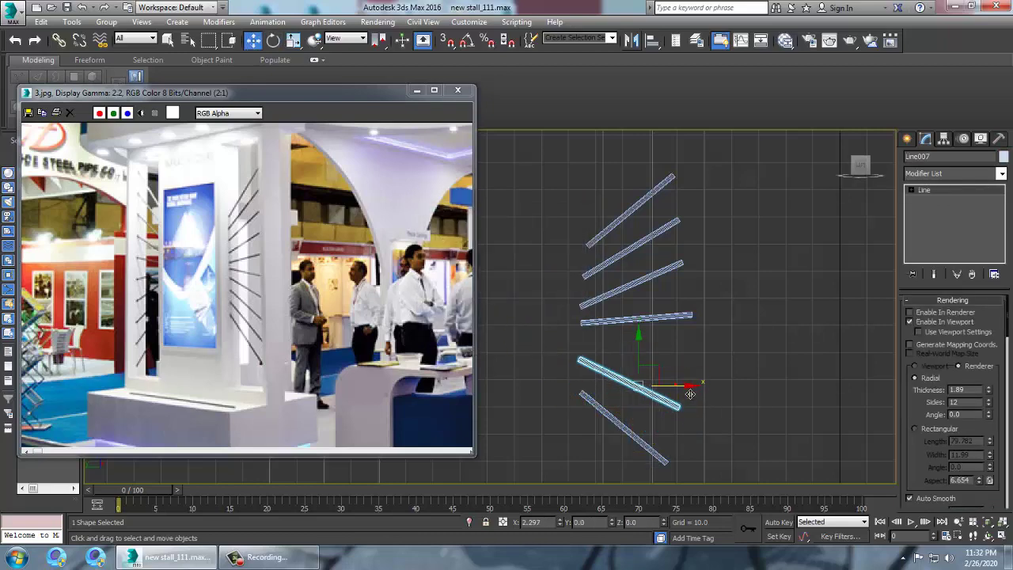
Copy the second-lowest rod upward, rotate it flatter still and shift it slightly outward to fill the gap in the fan.
{"action": "mouse_move", "coordinate": [649, 360]}
{"action": "left_mouse_down", "text": "shift"}
{"action": "mouse_move", "coordinate": [649, 337]}
{"action": "mouse_move", "coordinate": [705, 334]}
{"action": "mouse_move", "coordinate": [703, 324]}
{"action": "mouse_move", "coordinate": [648, 326]}
{"action": "left_mouse_up", "text": "shift"}
{"action": "left_click", "coordinate": [513, 336]}
{"action": "key", "text": "e"}
{"action": "key", "text": "w"}
{"action": "left_click_drag", "start_coordinate": [694, 360], "coordinate": [697, 361]}
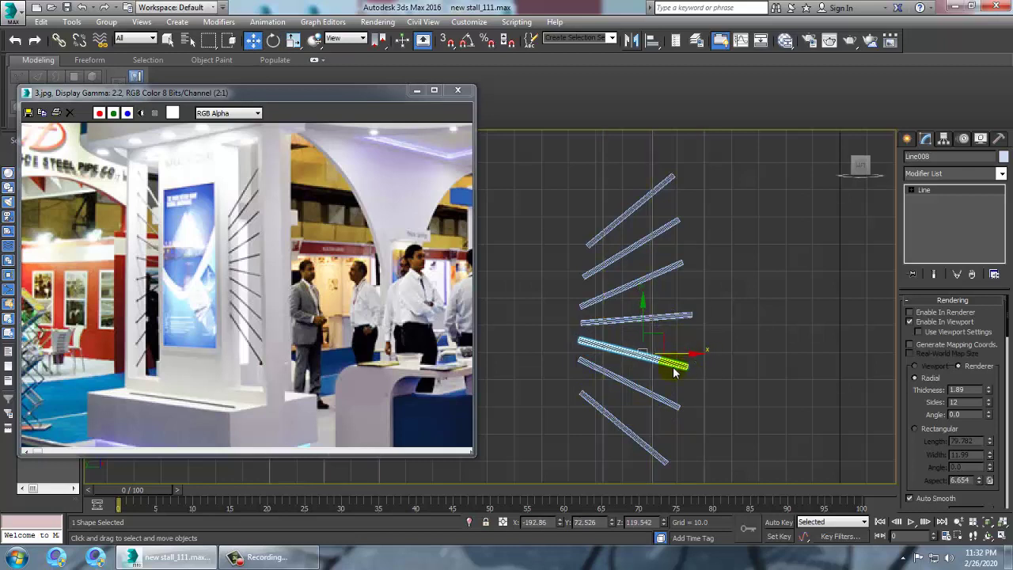
Mirror all seven rods across the X axis as copies and move them about 104 units to the opposite column opening.
{"action": "left_click", "coordinate": [652, 210], "text": "ctrl"}
{"action": "left_click", "coordinate": [621, 265], "text": "ctrl"}
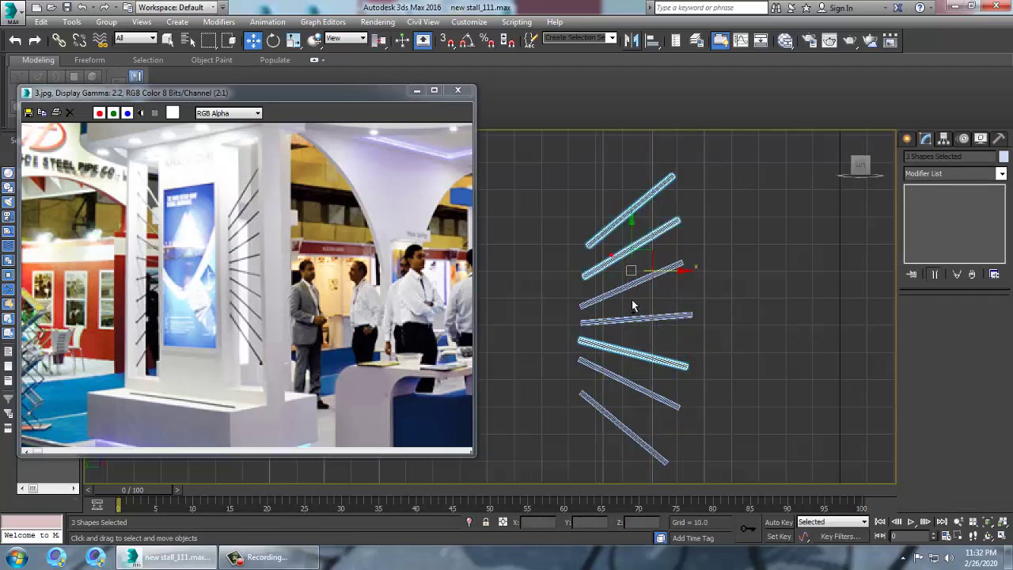
{"action": "left_click", "coordinate": [626, 290], "text": "ctrl"}
{"action": "left_click", "coordinate": [637, 323], "text": "ctrl"}
{"action": "left_click", "coordinate": [631, 389], "text": "ctrl"}
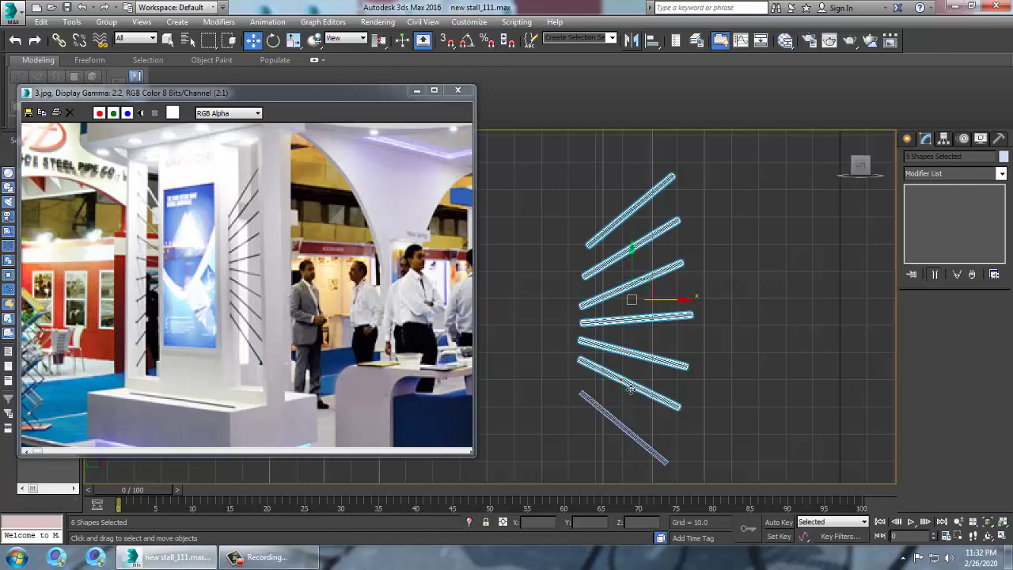
{"action": "left_click", "coordinate": [622, 427], "text": "ctrl"}
{"action": "scroll", "coordinate": [712, 317], "scroll_direction": "down", "scroll_amount": 5}
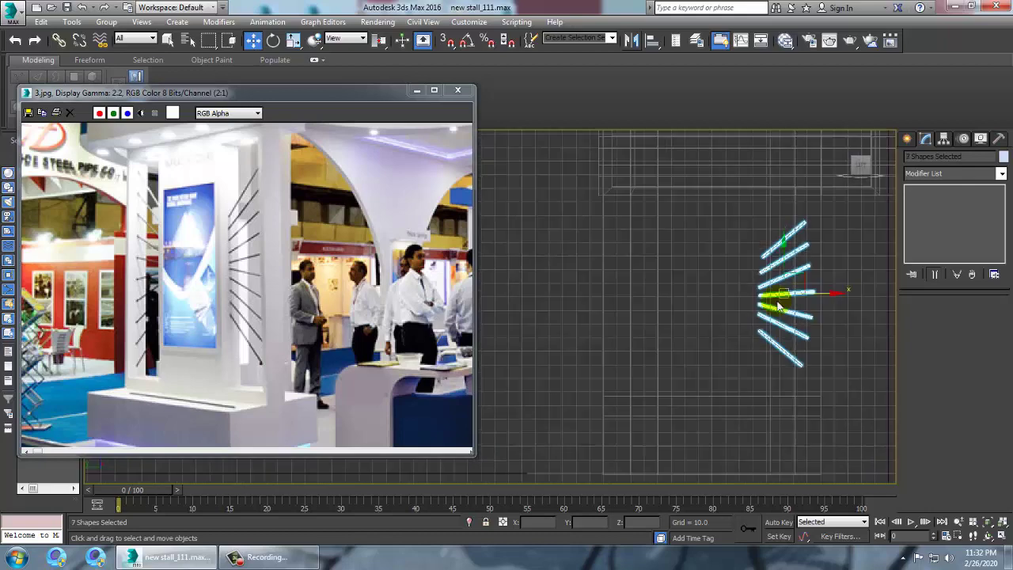
{"action": "scroll", "coordinate": [712, 246], "scroll_direction": "up", "scroll_amount": 3}
{"action": "left_click", "coordinate": [632, 43]}
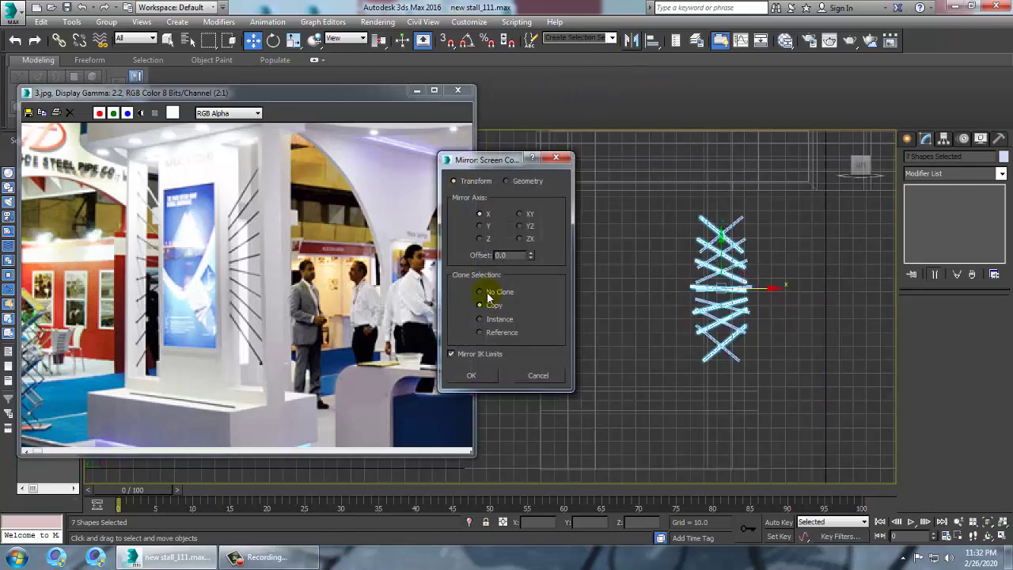
{"action": "left_click", "coordinate": [470, 375]}
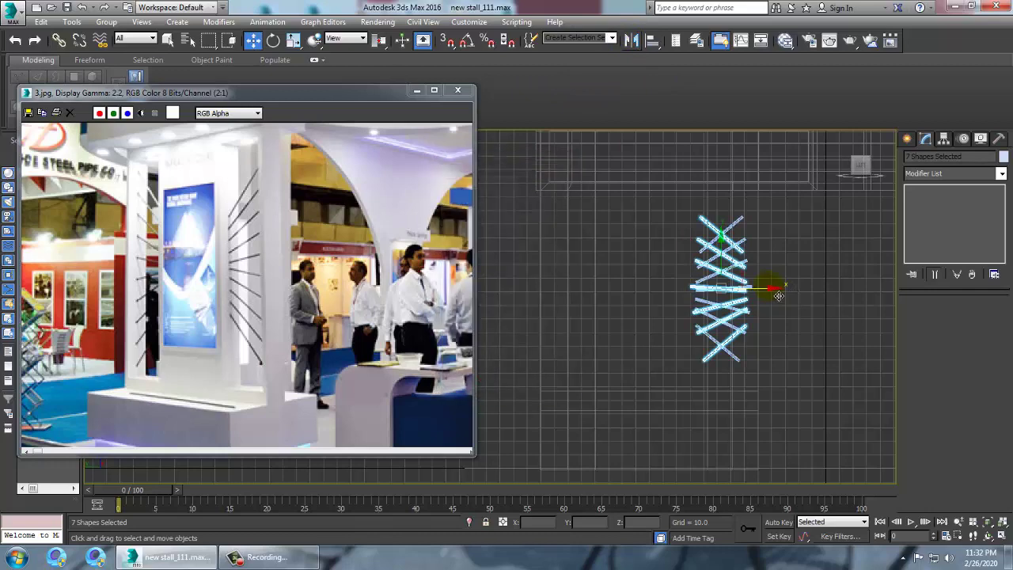
{"action": "left_click_drag", "start_coordinate": [765, 288], "coordinate": [623, 305]}
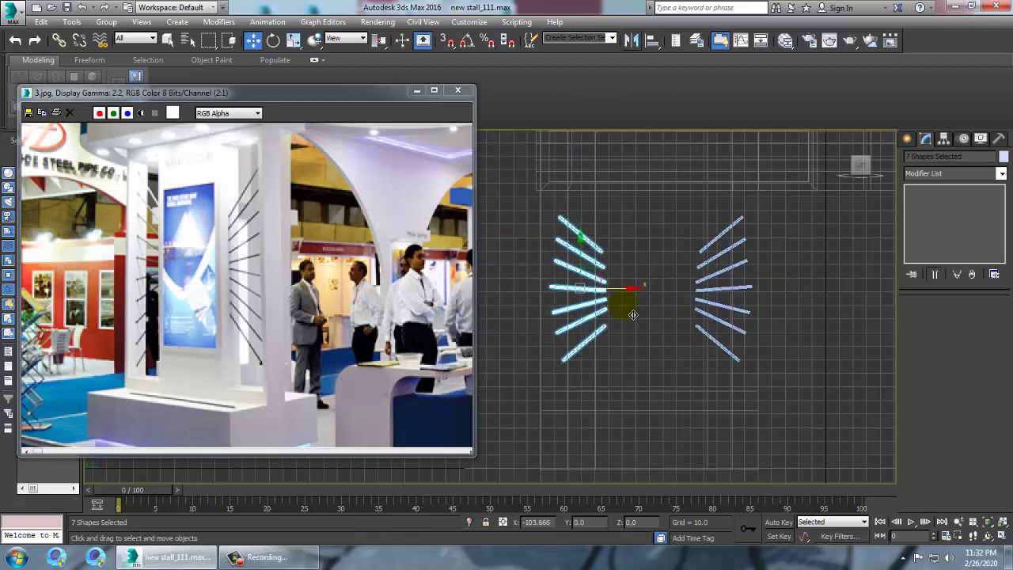
Select every object in the scene and assign them all the same light grey object color.
{"action": "key", "text": "alt+w"}
{"action": "scroll", "coordinate": [670, 356], "scroll_direction": "up", "scroll_amount": 4}
{"action": "key", "text": "alt+w"}
{"action": "scroll", "coordinate": [681, 353], "scroll_direction": "down", "scroll_amount": 5}
{"action": "middle_click_drag", "start_coordinate": [675, 349], "coordinate": [663, 306], "text": "alt"}
{"action": "scroll", "coordinate": [673, 318], "scroll_direction": "down", "scroll_amount": 4}
{"action": "scroll", "coordinate": [681, 323], "scroll_direction": "down", "scroll_amount": 5}
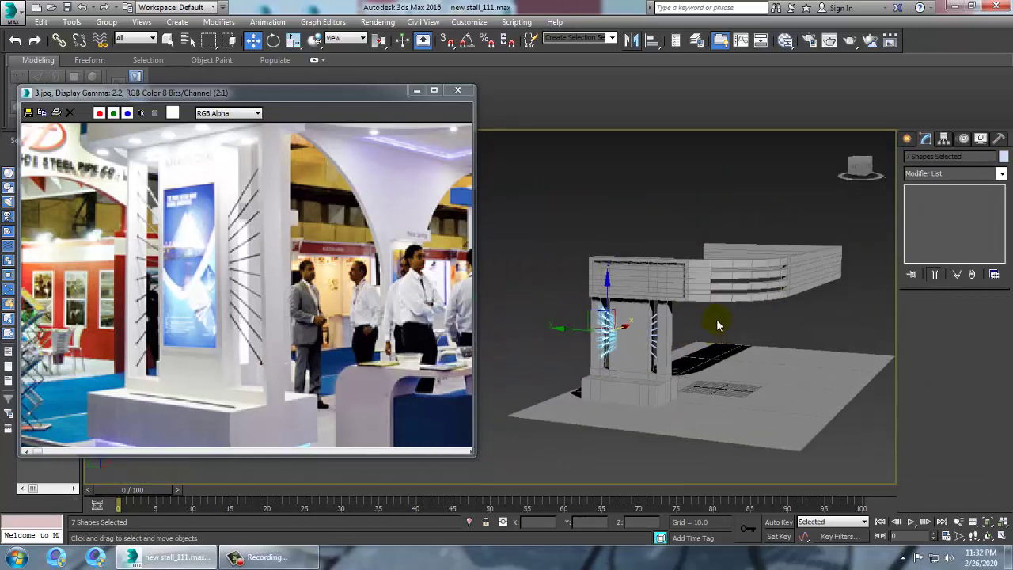
{"action": "key", "text": "ctrl+a"}
{"action": "key", "text": "z"}
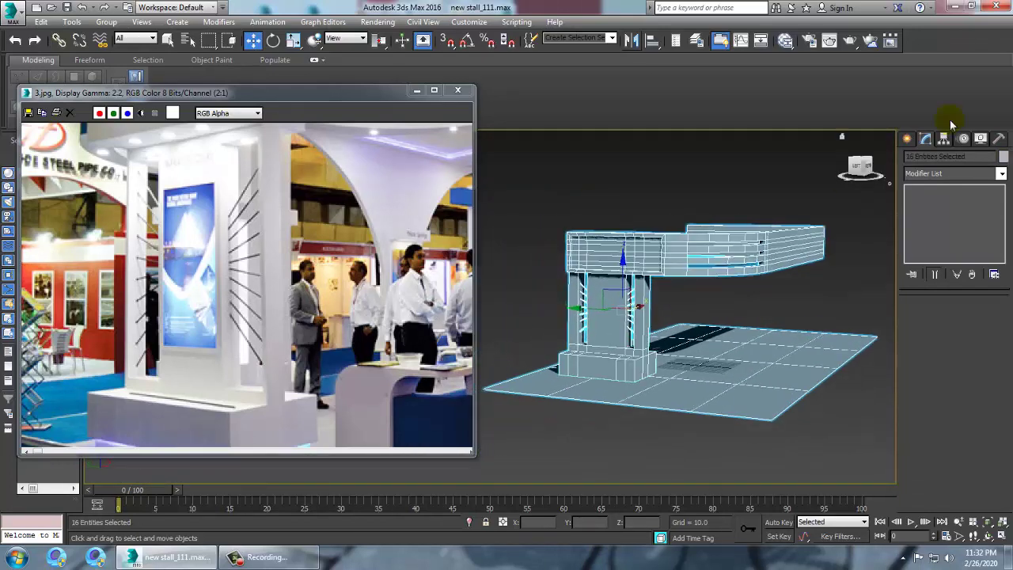
{"action": "left_click", "coordinate": [1002, 159]}
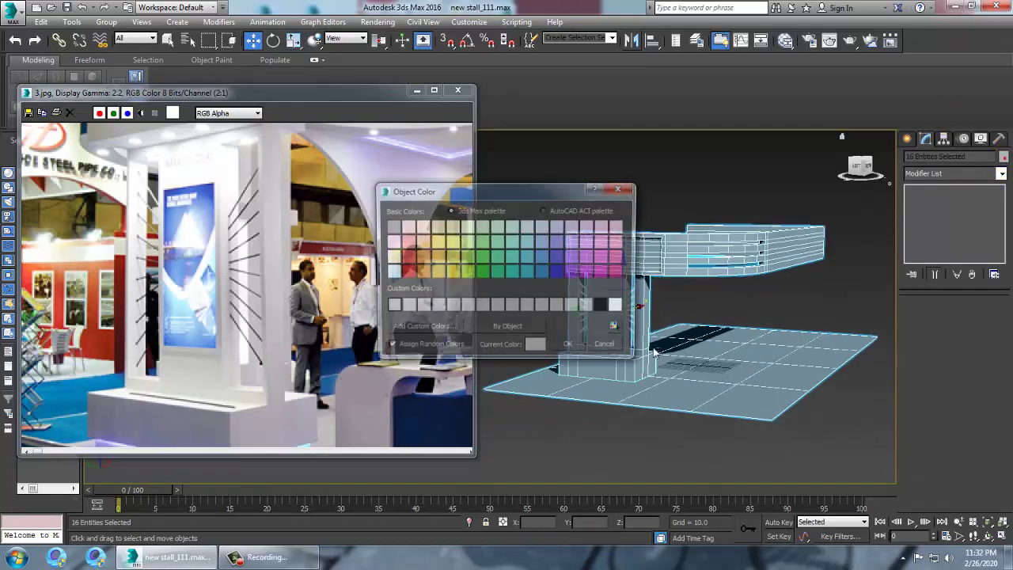
{"action": "left_click", "coordinate": [570, 347]}
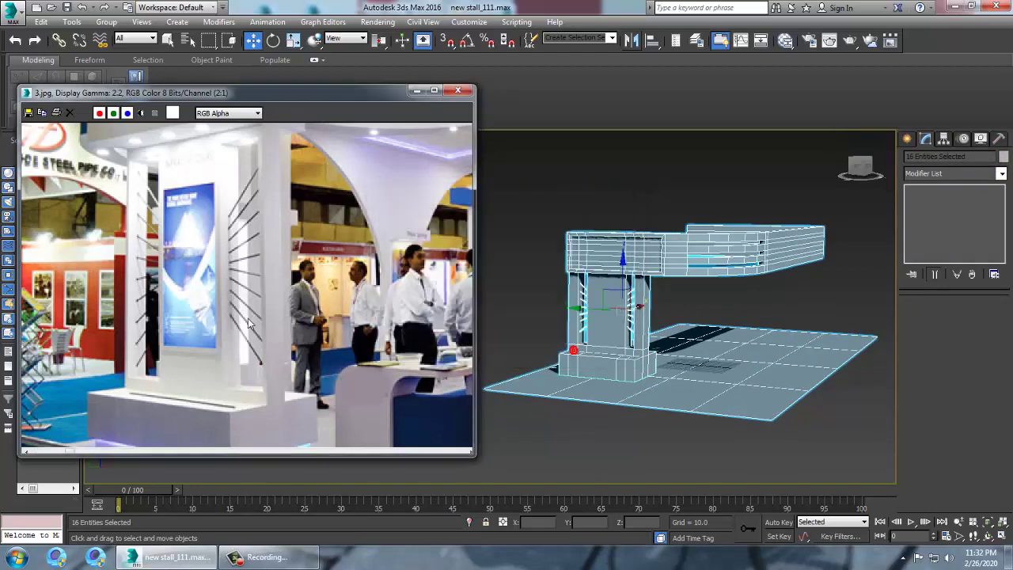
Compare the overhead fascia with the reference photo and open its mesh for polygon-level editing.
{"action": "scroll", "coordinate": [342, 311], "scroll_direction": "down", "scroll_amount": 4}
{"action": "scroll", "coordinate": [299, 309], "scroll_direction": "up", "scroll_amount": 4}
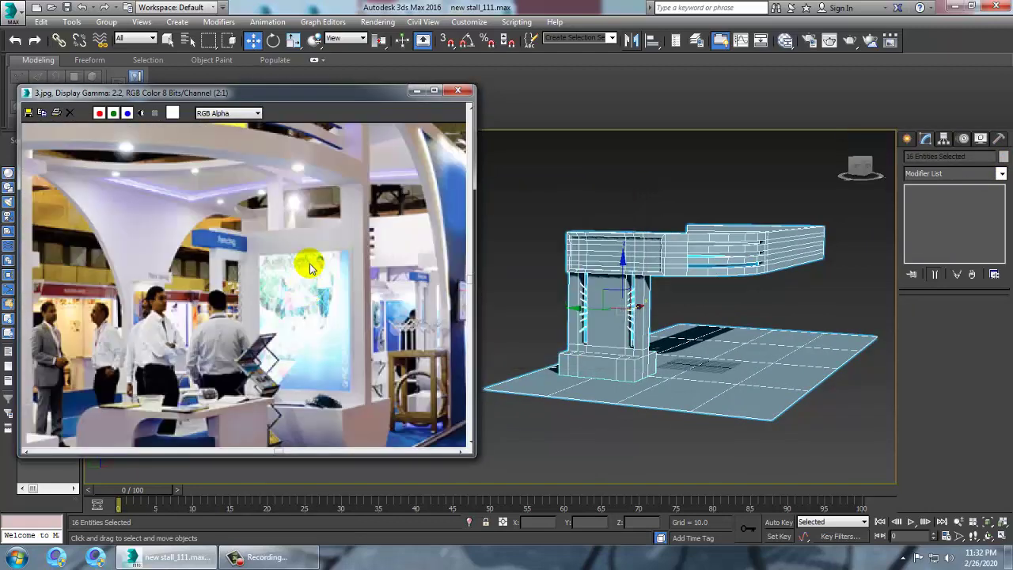
{"action": "scroll", "coordinate": [297, 310], "scroll_direction": "down", "scroll_amount": 4}
{"action": "mouse_move", "coordinate": [644, 289]}
{"action": "middle_mouse_down", "text": "alt"}
{"action": "mouse_move", "coordinate": [627, 254]}
{"action": "mouse_move", "coordinate": [647, 274]}
{"action": "mouse_move", "coordinate": [637, 299]}
{"action": "middle_mouse_up", "text": "alt"}
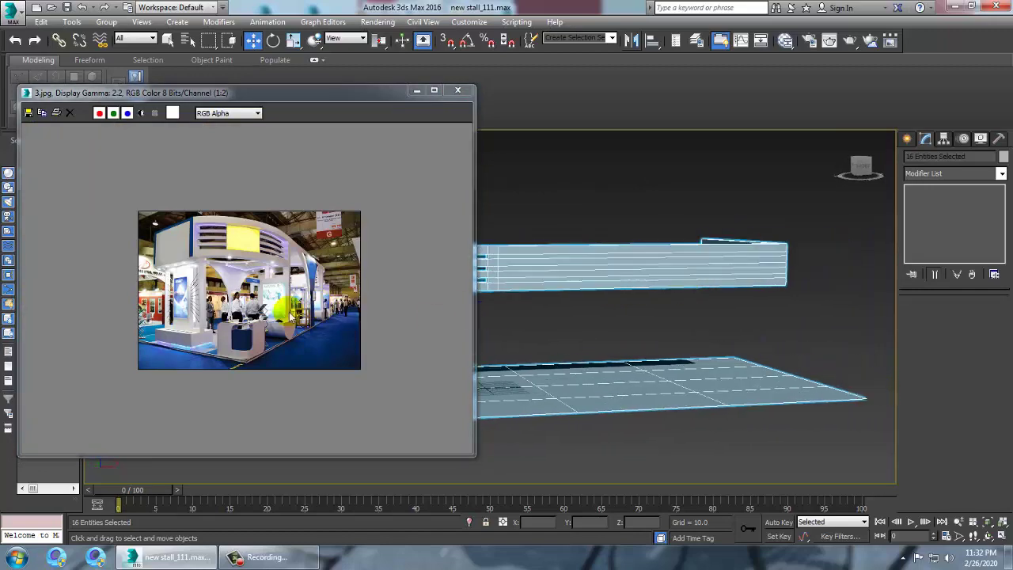
{"action": "scroll", "coordinate": [272, 297], "scroll_direction": "up", "scroll_amount": 2}
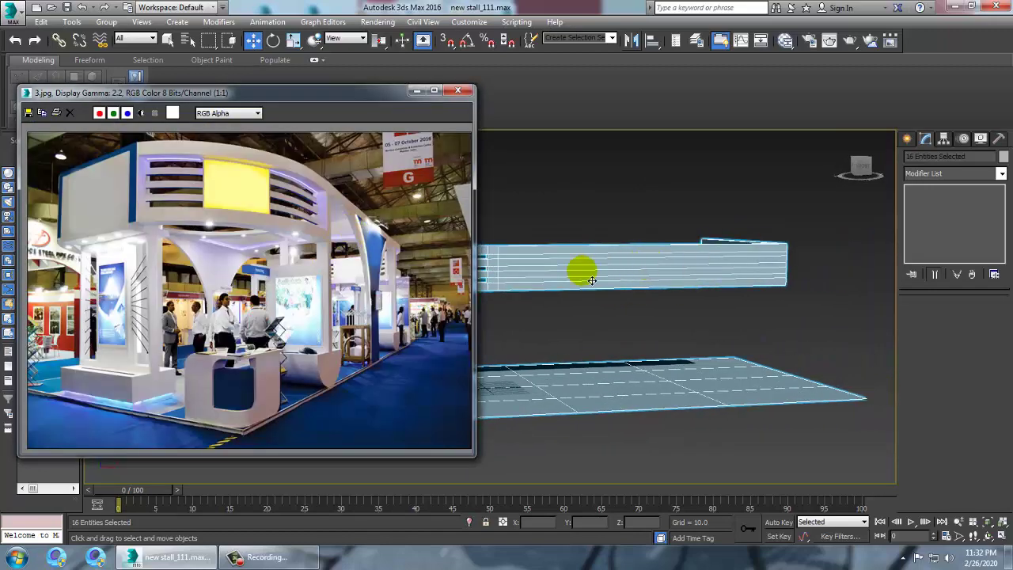
{"action": "middle_click_drag", "start_coordinate": [580, 272], "coordinate": [655, 299], "text": "alt"}
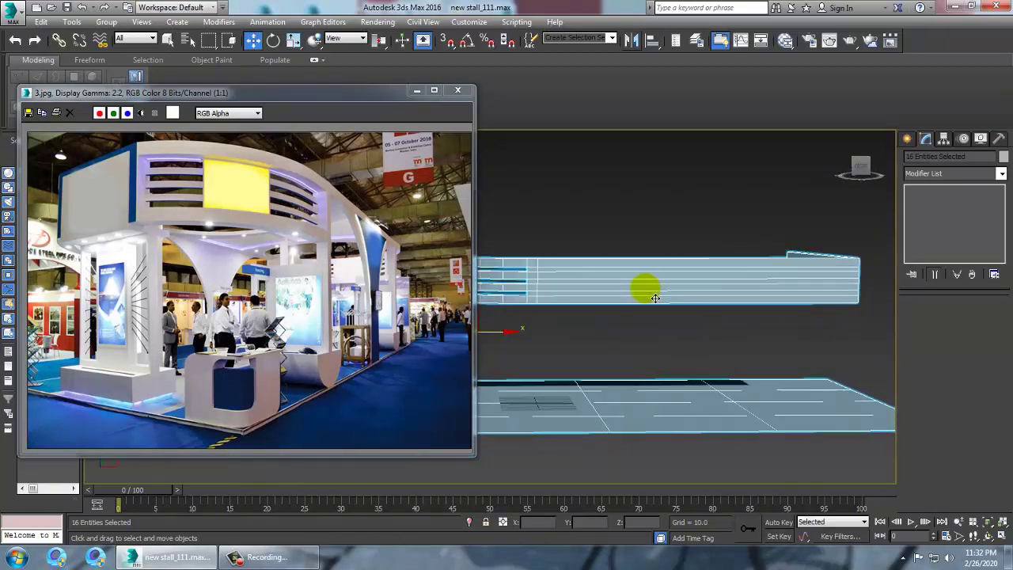
{"action": "left_click", "coordinate": [773, 255]}
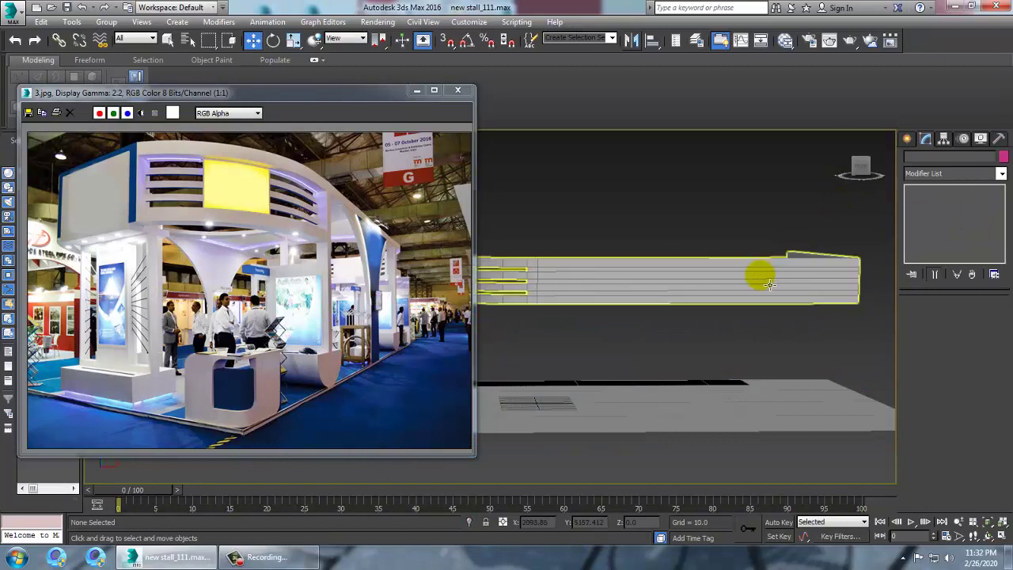
{"action": "left_click", "coordinate": [704, 290]}
{"action": "left_click", "coordinate": [937, 231]}
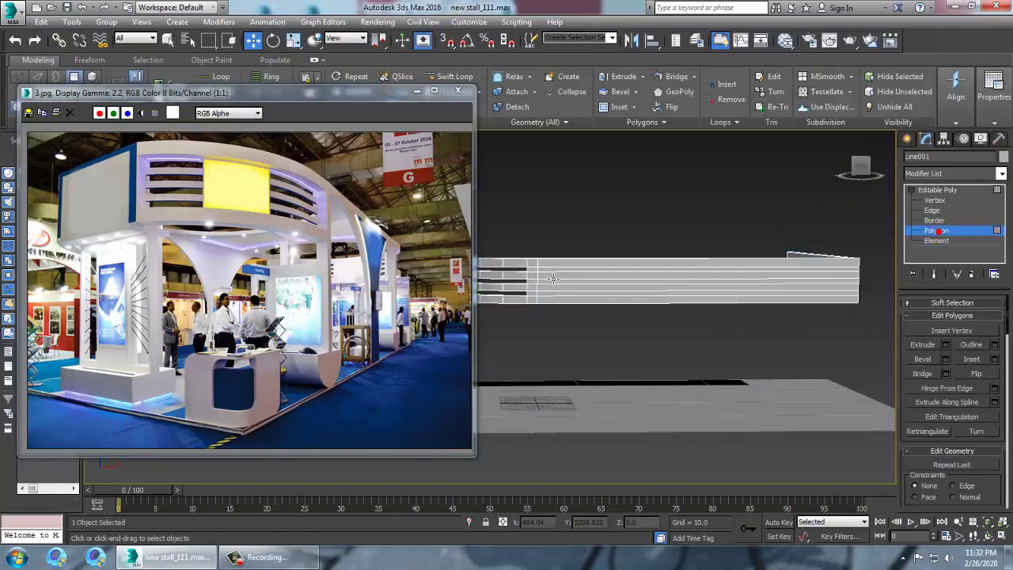
{"action": "left_click_drag", "start_coordinate": [638, 276], "coordinate": [640, 278]}
{"action": "middle_click_drag", "start_coordinate": [660, 284], "coordinate": [658, 345], "text": "alt"}
{"action": "left_click", "coordinate": [932, 210]}
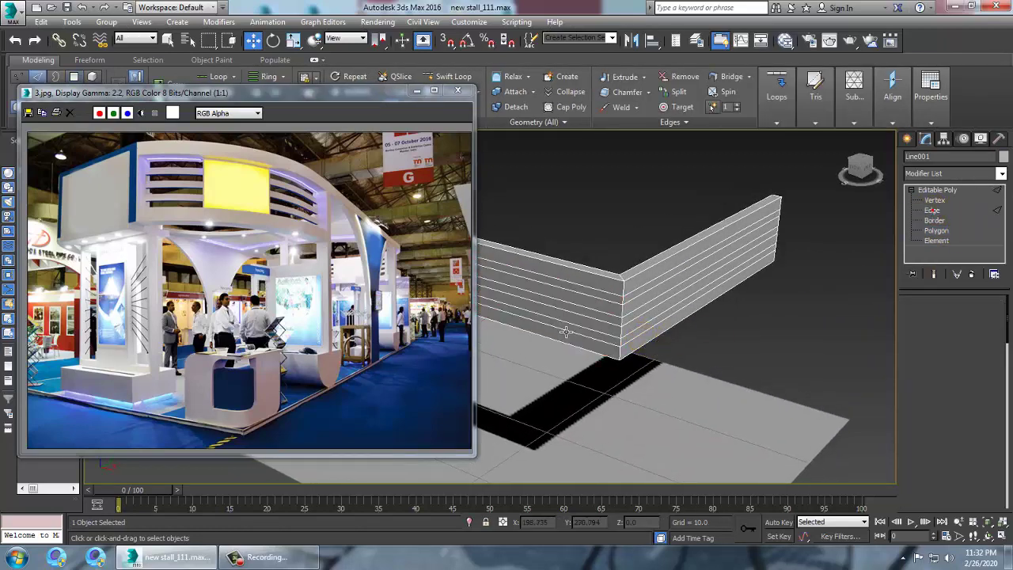
{"action": "left_click", "coordinate": [633, 297]}
{"action": "middle_click_drag", "start_coordinate": [686, 316], "coordinate": [845, 375], "text": "alt"}
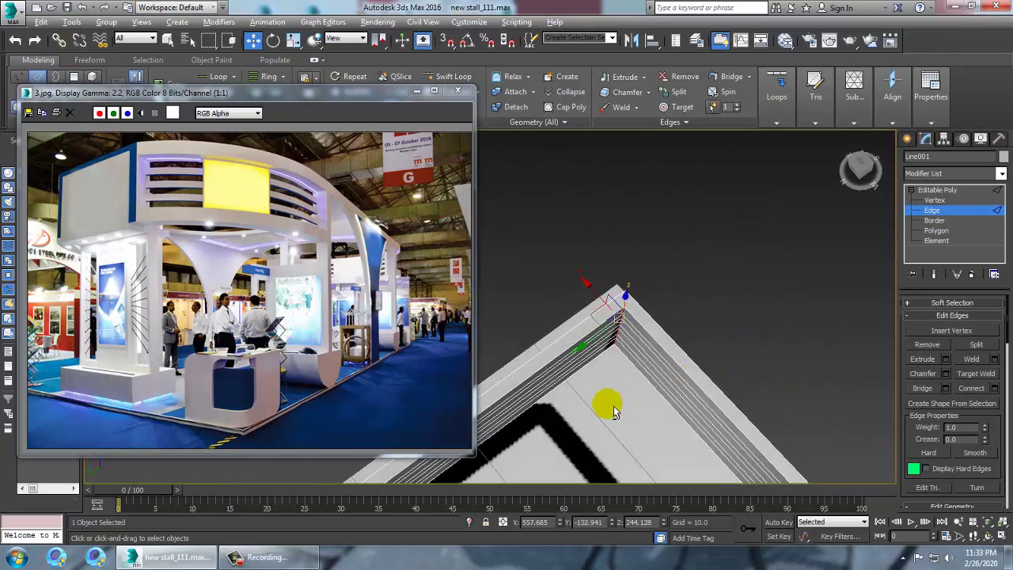
{"action": "middle_click_drag", "start_coordinate": [731, 361], "coordinate": [642, 311], "text": "alt"}
{"action": "scroll", "coordinate": [642, 311], "scroll_direction": "up", "scroll_amount": 3}
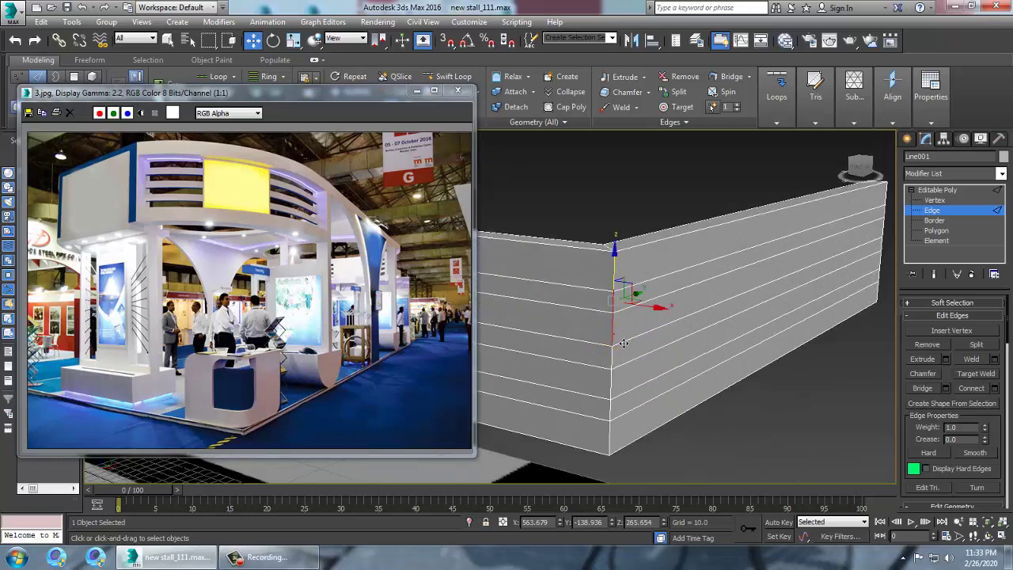
{"action": "left_click", "coordinate": [613, 334]}
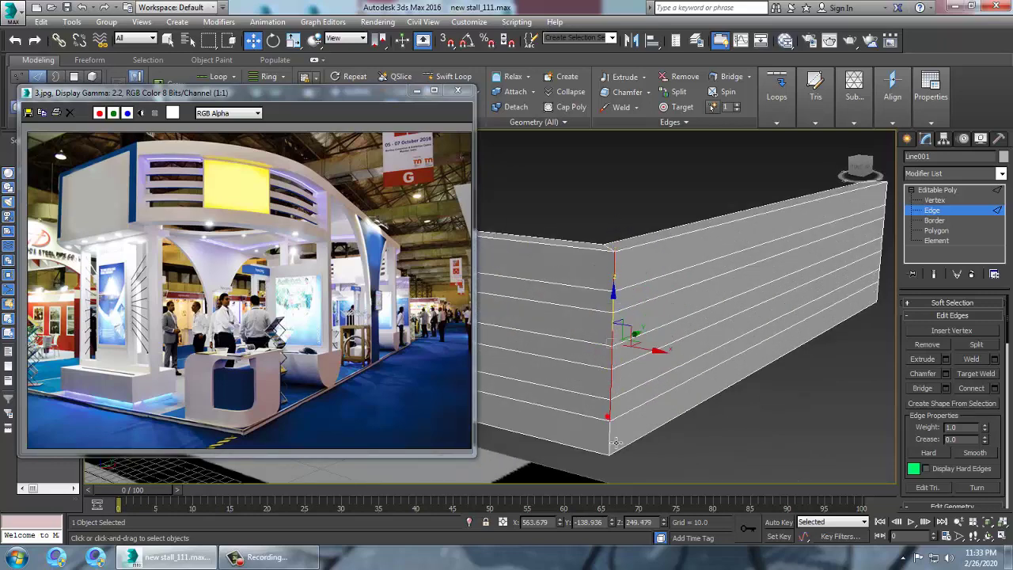
{"action": "middle_click_drag", "start_coordinate": [657, 377], "coordinate": [712, 348], "text": "alt"}
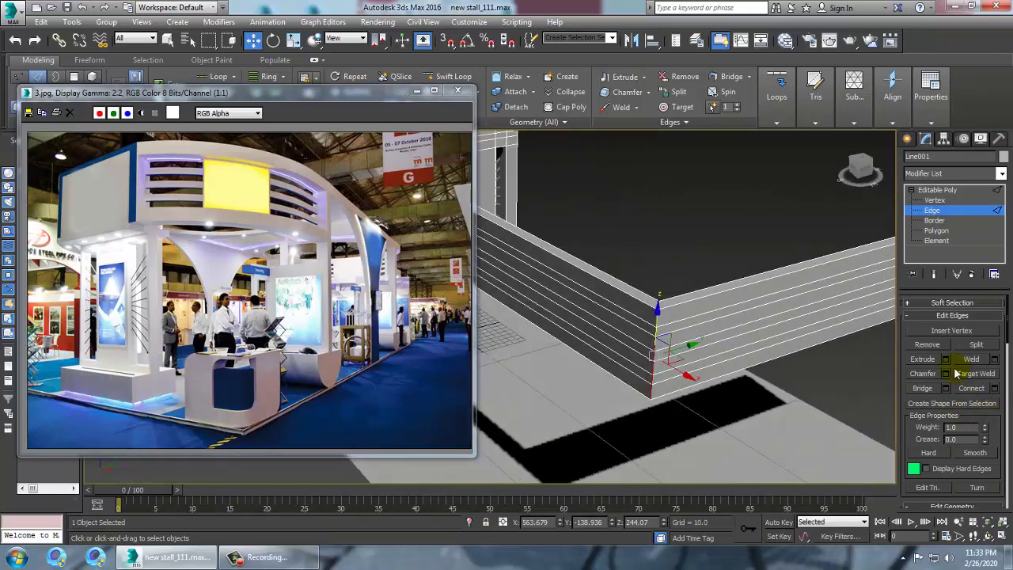
{"action": "left_click", "coordinate": [946, 374]}
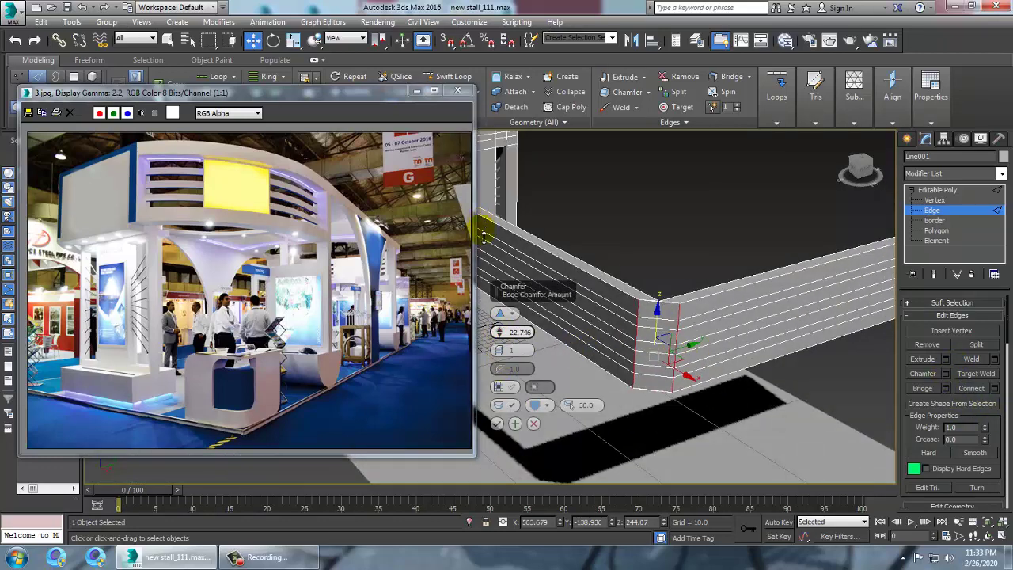
{"action": "left_click_drag", "start_coordinate": [512, 349], "coordinate": [497, 300]}
{"action": "middle_click_drag", "start_coordinate": [722, 337], "coordinate": [827, 315], "text": "alt"}
{"action": "left_click", "coordinate": [533, 424]}
Delete the polygons below the top strip on both the long straight wing and the end wing of the fascia.
{"action": "scroll", "coordinate": [750, 368], "scroll_direction": "down", "scroll_amount": 5}
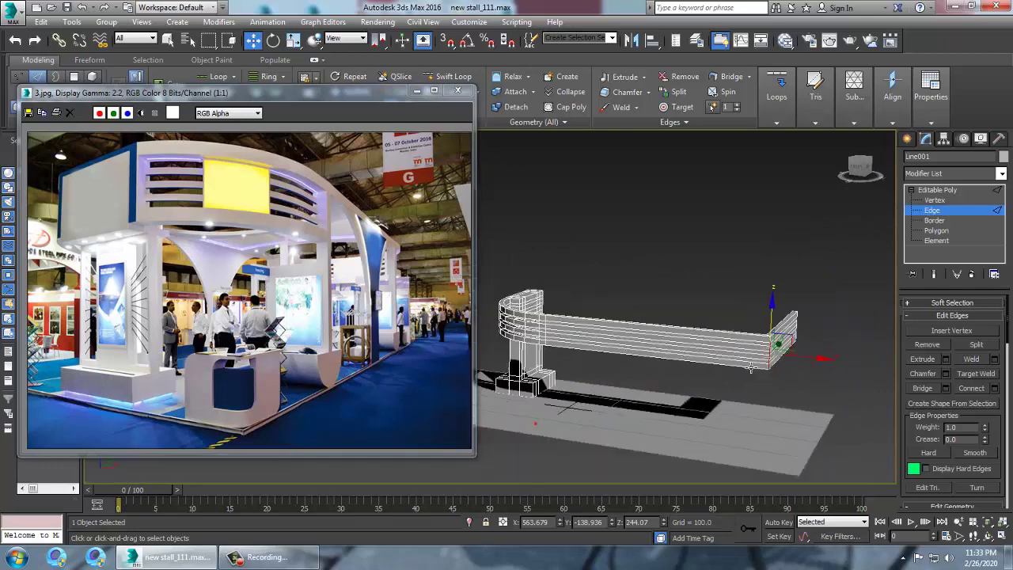
{"action": "middle_click_drag", "start_coordinate": [647, 335], "coordinate": [754, 327]}
{"action": "middle_click_drag", "start_coordinate": [716, 374], "coordinate": [718, 350], "text": "alt"}
{"action": "scroll", "coordinate": [714, 356], "scroll_direction": "up", "scroll_amount": 6}
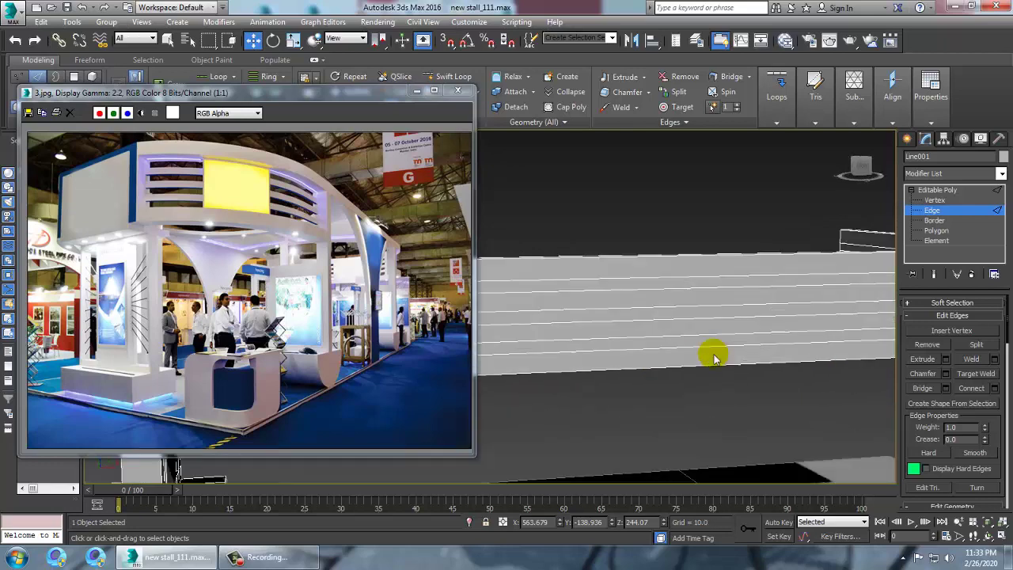
{"action": "middle_click_drag", "start_coordinate": [629, 336], "coordinate": [626, 337]}
{"action": "scroll", "coordinate": [722, 336], "scroll_direction": "down", "scroll_amount": 5}
{"action": "scroll", "coordinate": [740, 342], "scroll_direction": "up", "scroll_amount": 3}
{"action": "middle_click_drag", "start_coordinate": [752, 337], "coordinate": [716, 339], "text": "alt"}
{"action": "key", "text": "alt+w"}
{"action": "key", "text": "alt+w"}
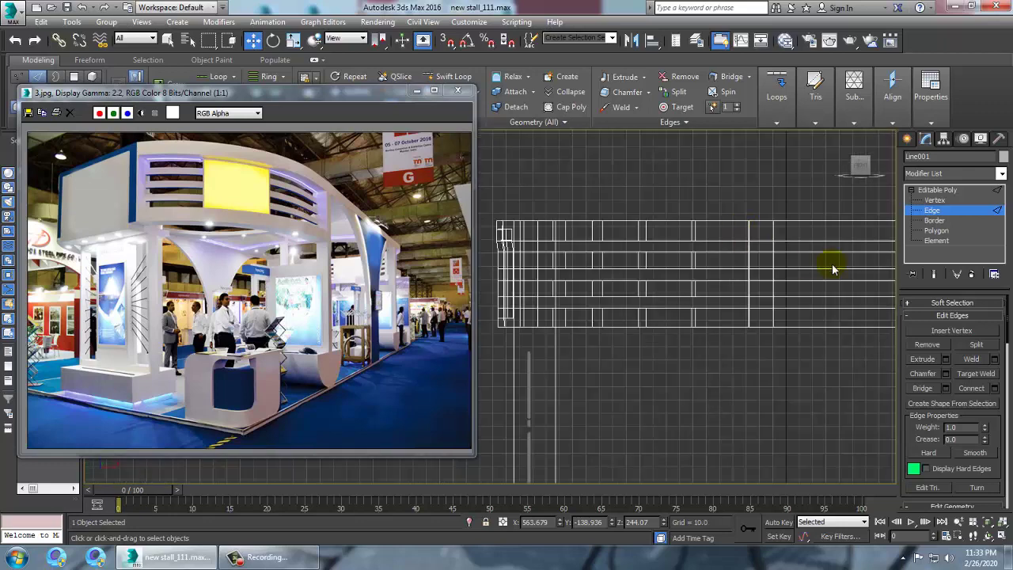
{"action": "scroll", "coordinate": [714, 267], "scroll_direction": "up", "scroll_amount": 5}
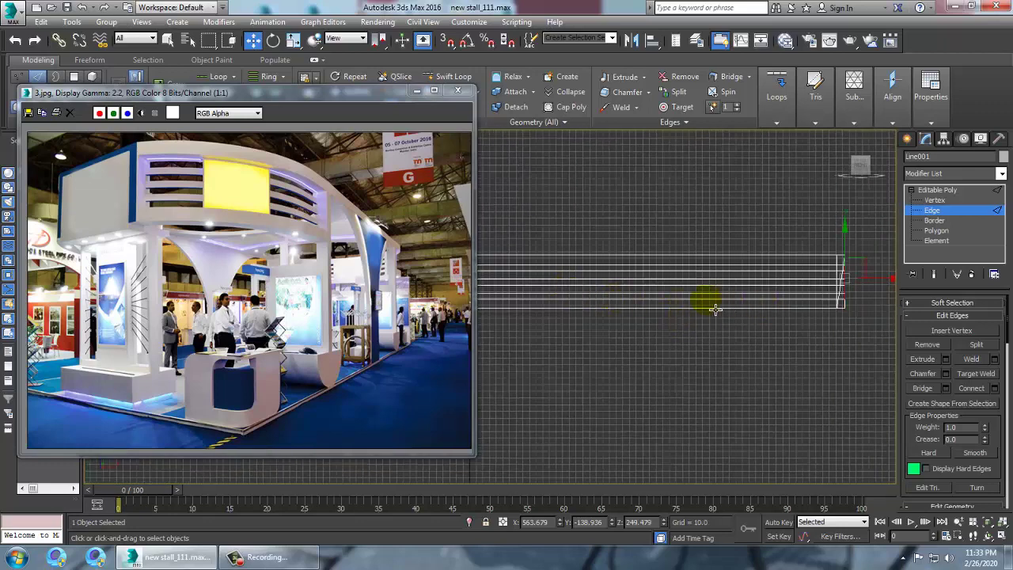
{"action": "middle_click_drag", "start_coordinate": [715, 311], "coordinate": [810, 319]}
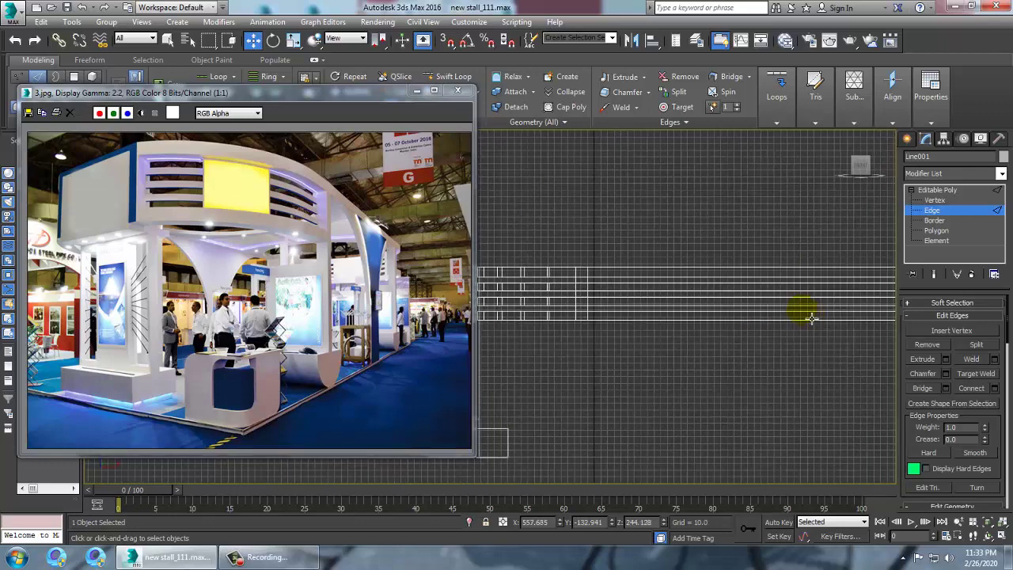
{"action": "scroll", "coordinate": [810, 319], "scroll_direction": "down", "scroll_amount": 2}
{"action": "left_click", "coordinate": [940, 231]}
{"action": "middle_click_drag", "start_coordinate": [679, 353], "coordinate": [579, 364]}
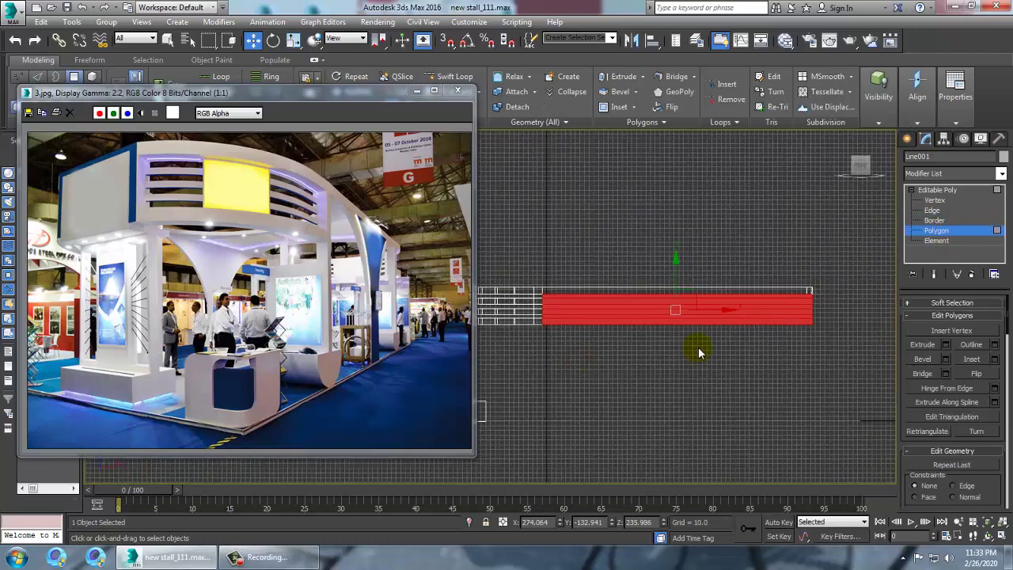
{"action": "key", "text": "alt+w"}
{"action": "middle_click", "coordinate": [740, 403]}
{"action": "key", "text": "alt+w"}
{"action": "middle_click_drag", "start_coordinate": [740, 403], "coordinate": [696, 347], "text": "alt"}
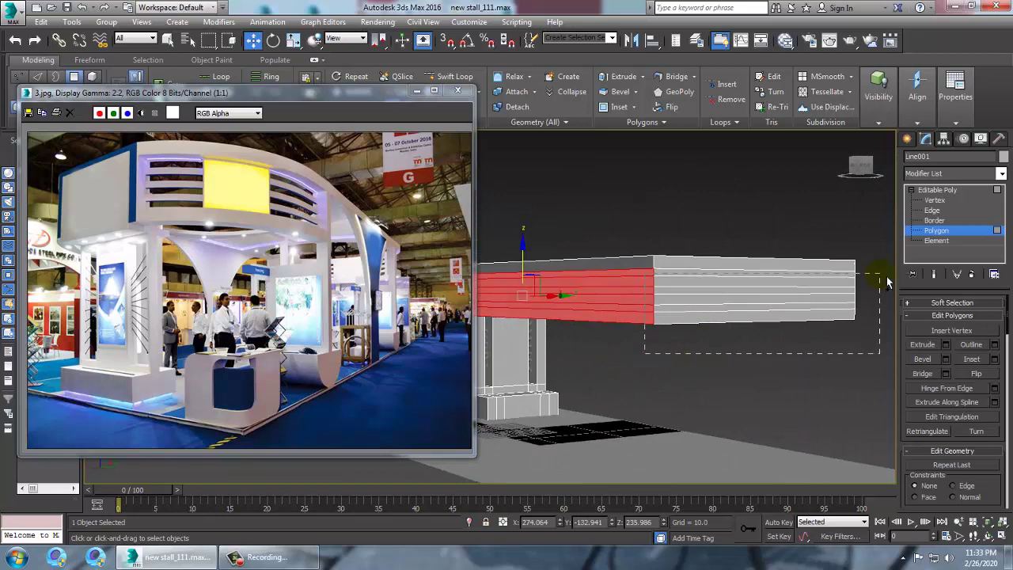
{"action": "middle_click_drag", "start_coordinate": [887, 281], "coordinate": [654, 322], "text": "alt"}
{"action": "key", "text": "Delete"}
Try to cap the open border left on the fascia where its lower polygons were removed.
{"action": "scroll", "coordinate": [712, 339], "scroll_direction": "down", "scroll_amount": 6}
{"action": "middle_click_drag", "start_coordinate": [712, 340], "coordinate": [654, 311], "text": "alt"}
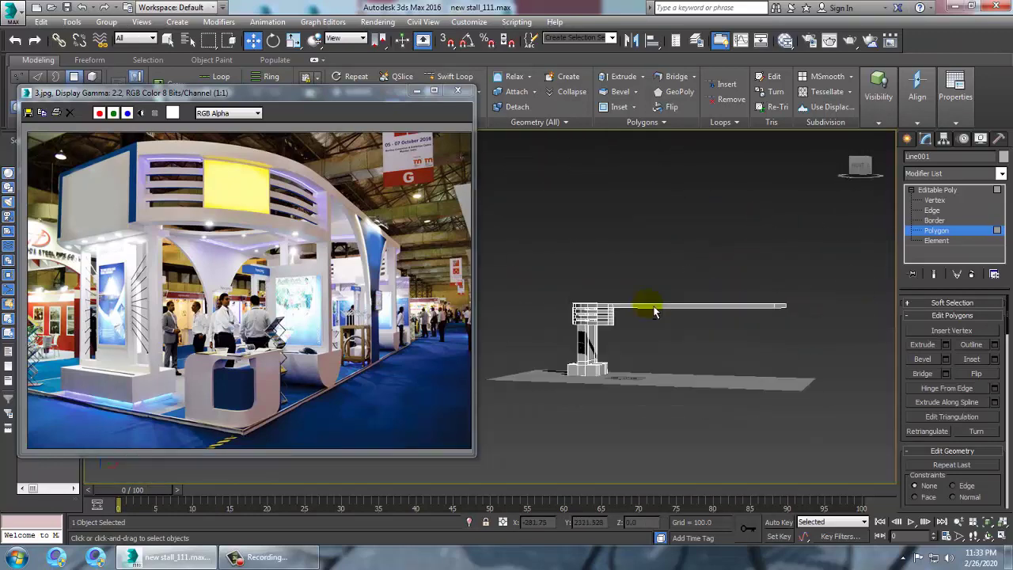
{"action": "scroll", "coordinate": [654, 311], "scroll_direction": "up", "scroll_amount": 8}
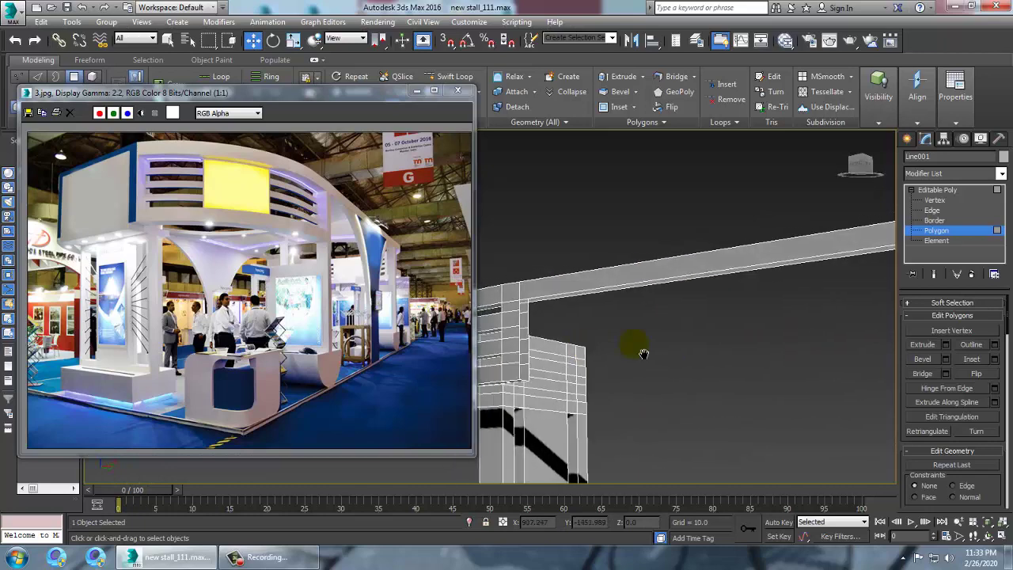
{"action": "middle_click_drag", "start_coordinate": [643, 354], "coordinate": [704, 297]}
{"action": "scroll", "coordinate": [715, 352], "scroll_direction": "up", "scroll_amount": 3}
{"action": "middle_click_drag", "start_coordinate": [704, 296], "coordinate": [714, 323]}
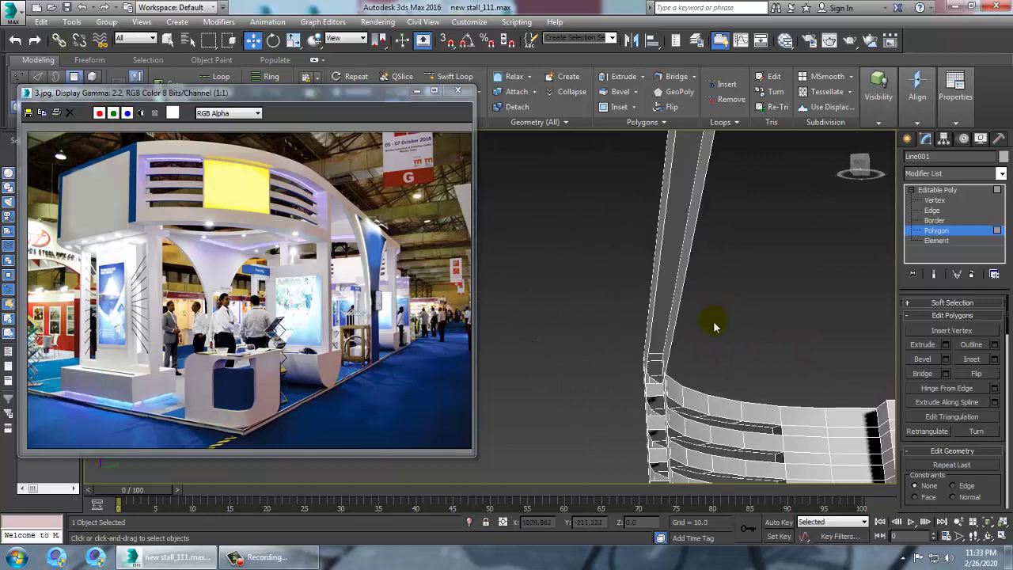
{"action": "left_click", "coordinate": [935, 220]}
{"action": "left_click", "coordinate": [665, 244]}
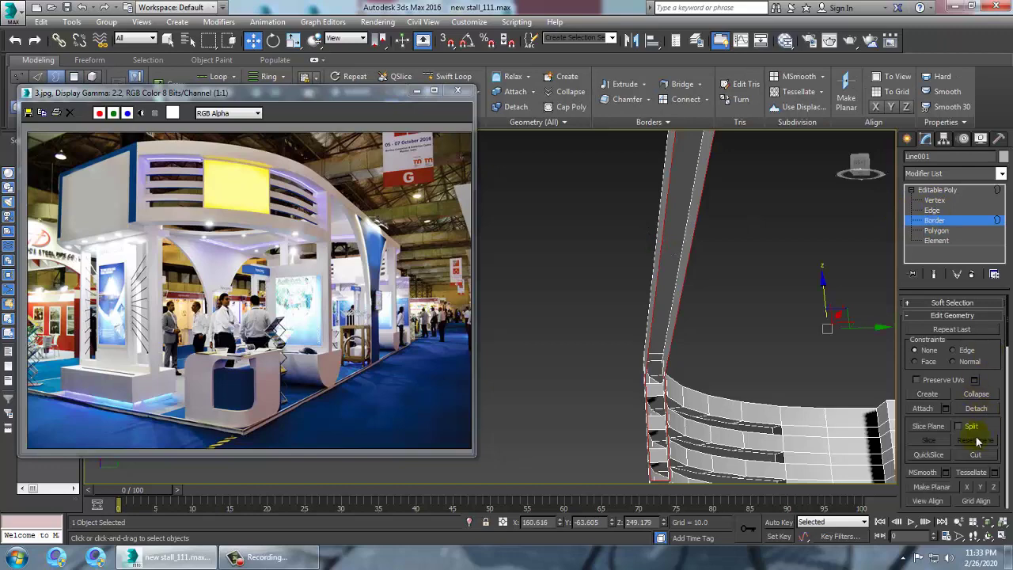
{"action": "right_click", "coordinate": [673, 310]}
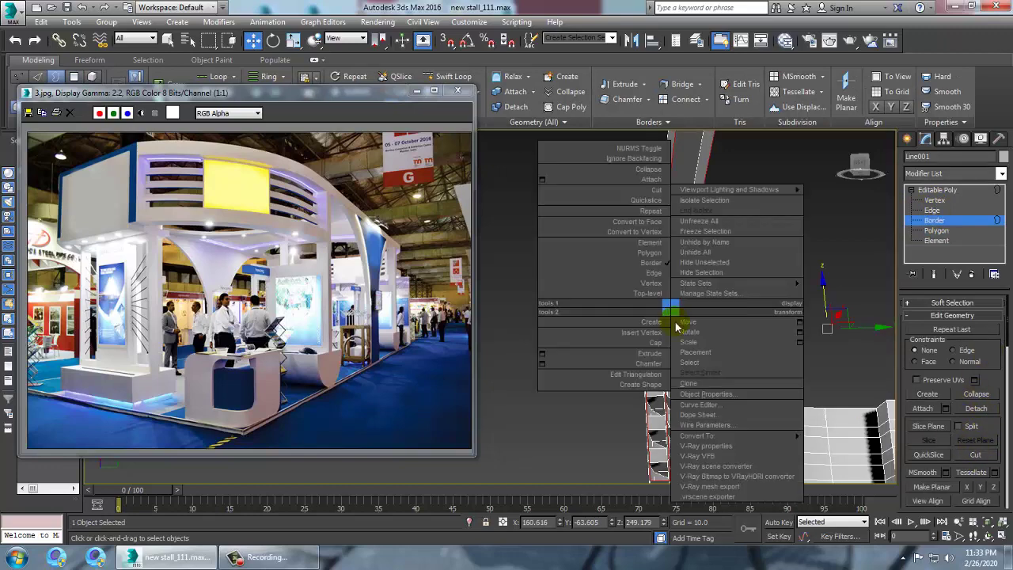
{"action": "left_click", "coordinate": [660, 343]}
Switch to edge-level editing and bridge the facing open edges of the two uppermost segments at the slatted curve's cut end.
{"action": "mouse_move", "coordinate": [679, 335]}
{"action": "middle_mouse_down", "text": "alt"}
{"action": "mouse_move", "coordinate": [758, 375]}
{"action": "mouse_move", "coordinate": [695, 214]}
{"action": "mouse_move", "coordinate": [576, 240]}
{"action": "mouse_move", "coordinate": [629, 263]}
{"action": "mouse_move", "coordinate": [662, 260]}
{"action": "mouse_move", "coordinate": [703, 328]}
{"action": "mouse_move", "coordinate": [663, 331]}
{"action": "mouse_move", "coordinate": [728, 355]}
{"action": "mouse_move", "coordinate": [693, 341]}
{"action": "middle_mouse_up", "text": "alt"}
{"action": "key", "text": "2"}
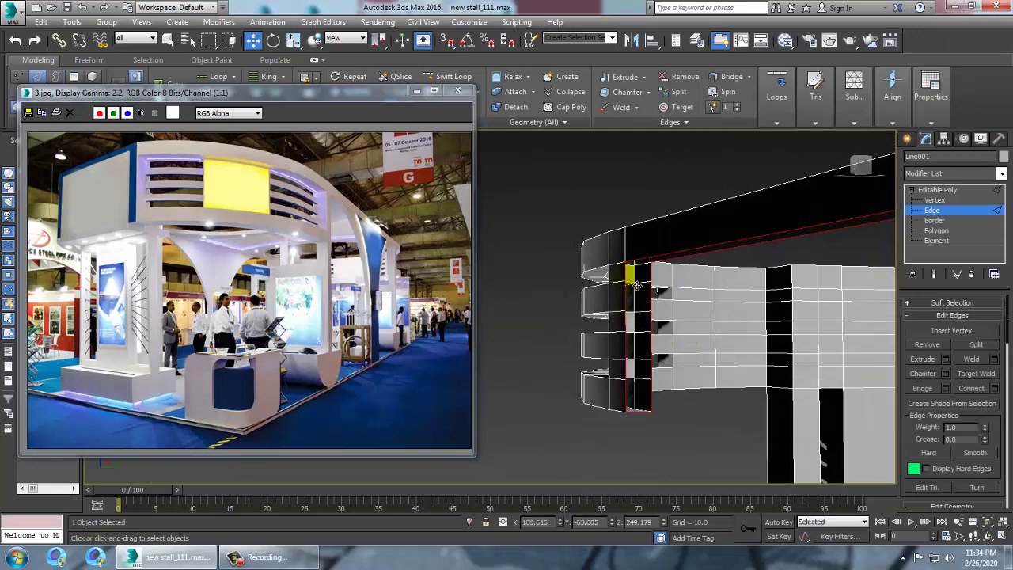
{"action": "left_click", "coordinate": [633, 284]}
{"action": "left_click", "coordinate": [653, 285], "text": "ctrl"}
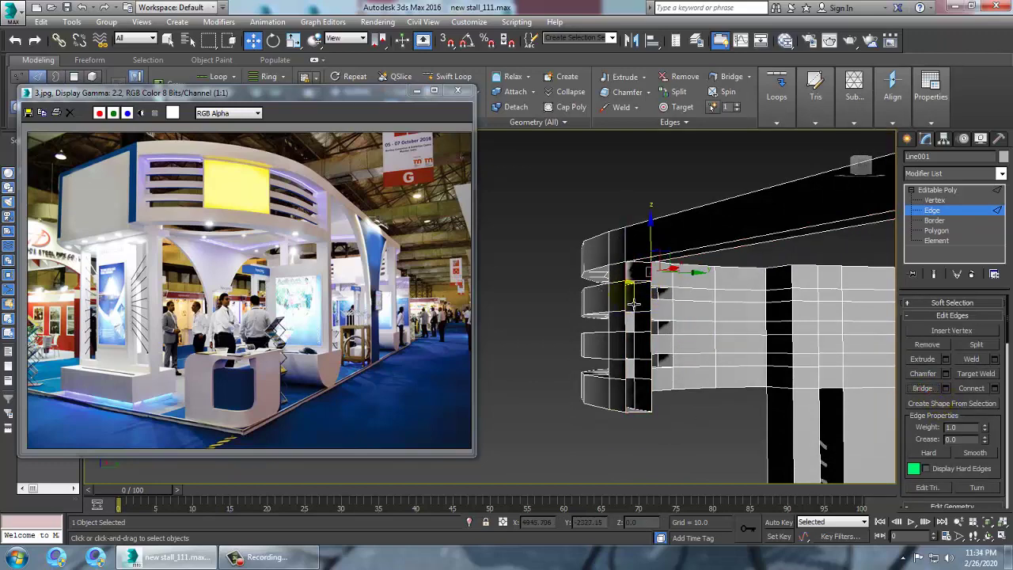
{"action": "left_click", "coordinate": [656, 308]}
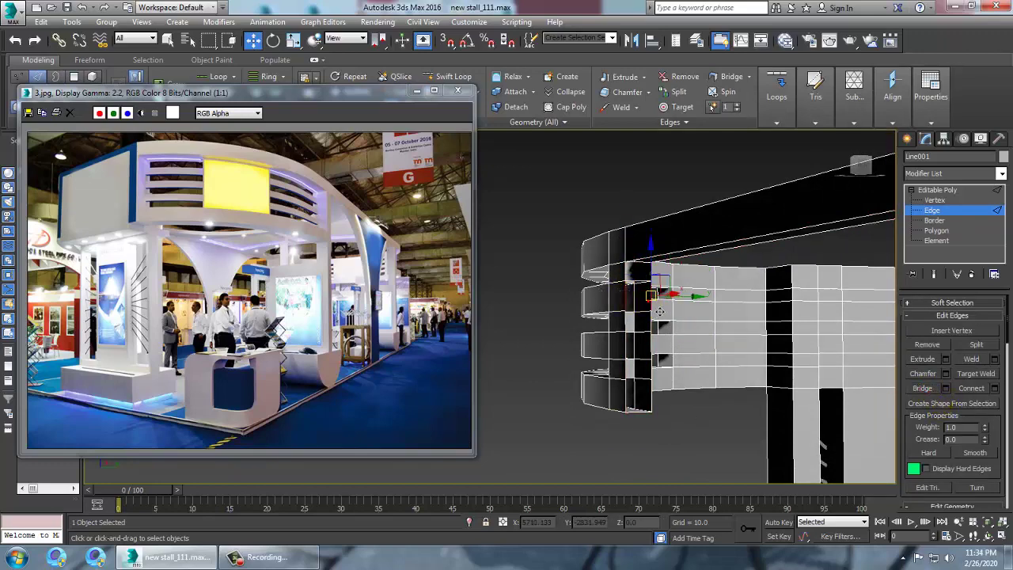
{"action": "left_click_drag", "start_coordinate": [935, 404], "coordinate": [934, 403]}
{"action": "left_click", "coordinate": [928, 388]}
Bridge the facing open edges of the three middle segments further down the slatted curve's cut end.
{"action": "left_click", "coordinate": [638, 327]}
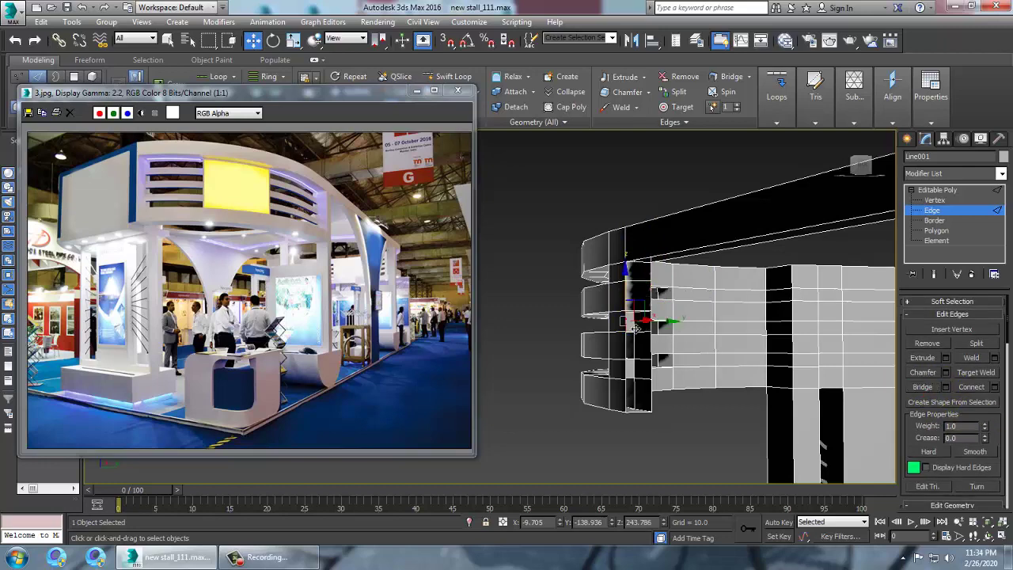
{"action": "left_click", "coordinate": [659, 333]}
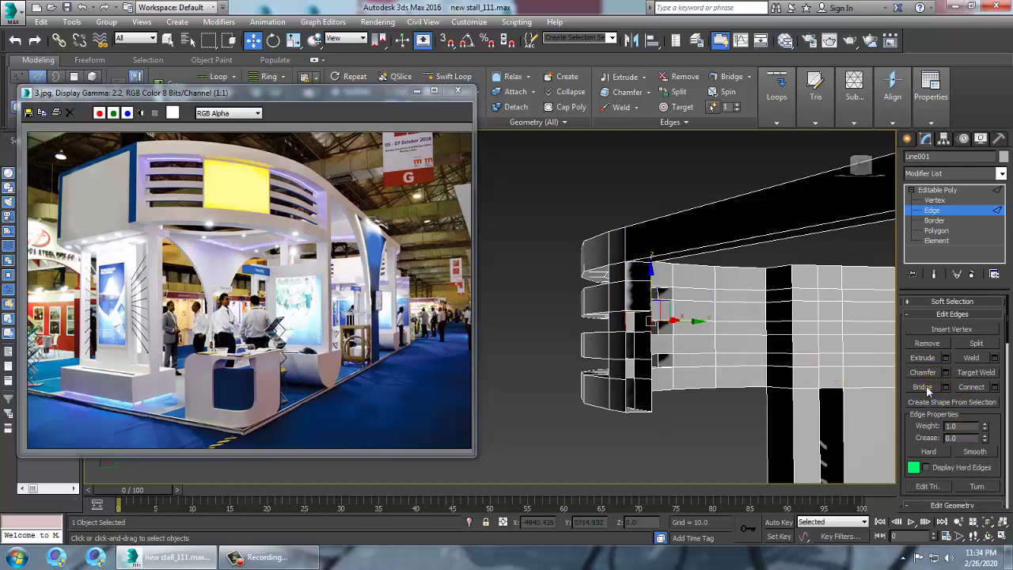
{"action": "left_click", "coordinate": [636, 359]}
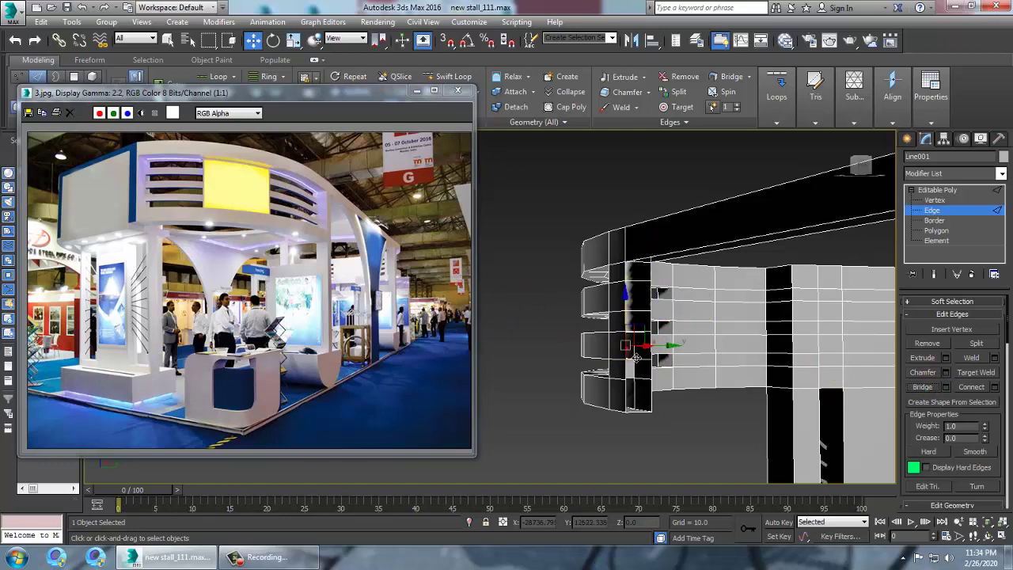
{"action": "left_click", "coordinate": [659, 360]}
{"action": "left_click", "coordinate": [921, 386]}
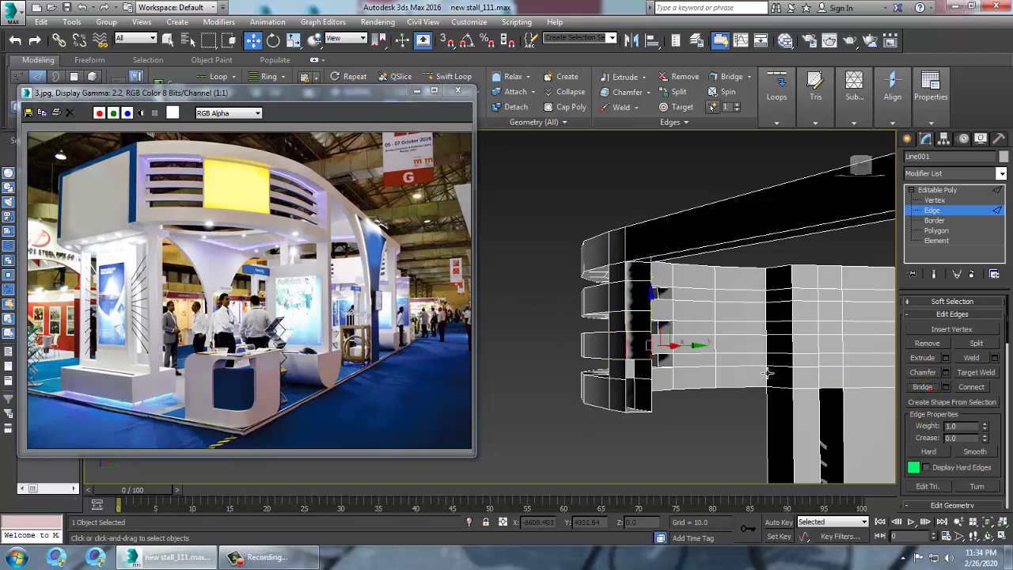
{"action": "left_click", "coordinate": [630, 377]}
{"action": "left_click", "coordinate": [658, 365], "text": "ctrl"}
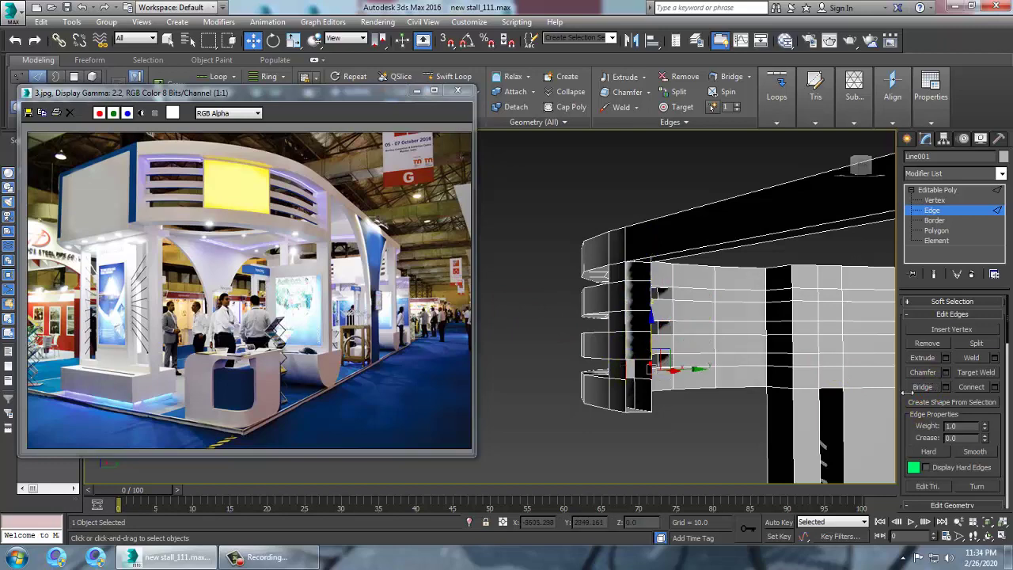
{"action": "left_click", "coordinate": [921, 387]}
Bridge the lowest pair of vertical open edges to finish closing the slatted curve's cut end.
{"action": "middle_click_drag", "start_coordinate": [674, 289], "coordinate": [657, 360], "text": "alt"}
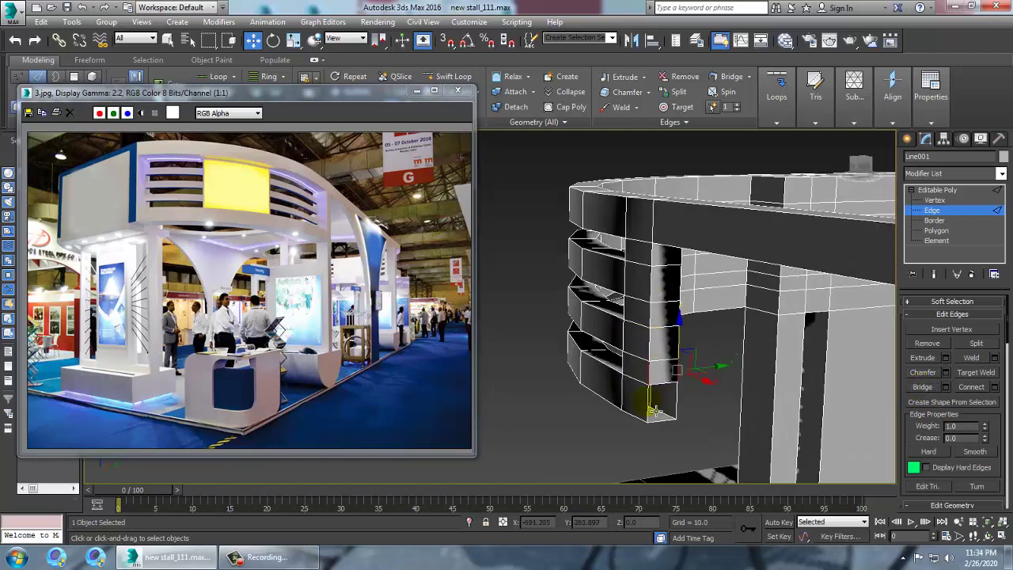
{"action": "left_click", "coordinate": [649, 403]}
{"action": "left_click", "coordinate": [685, 396], "text": "ctrl"}
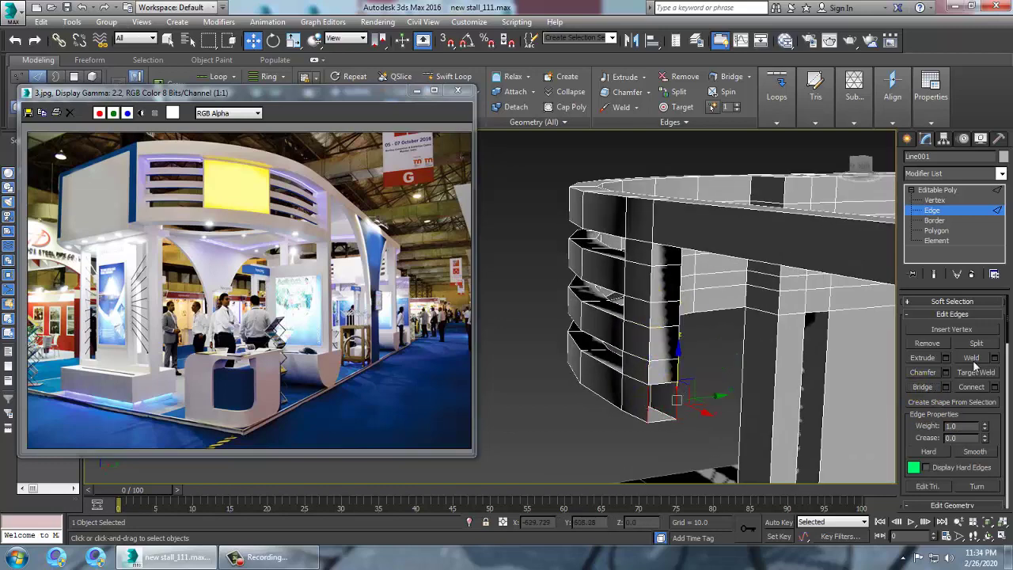
{"action": "left_click", "coordinate": [923, 386]}
Bridge the two lower edges of the long straight wing to close the underside of its top strip.
{"action": "middle_click_drag", "start_coordinate": [716, 336], "coordinate": [662, 240], "text": "alt"}
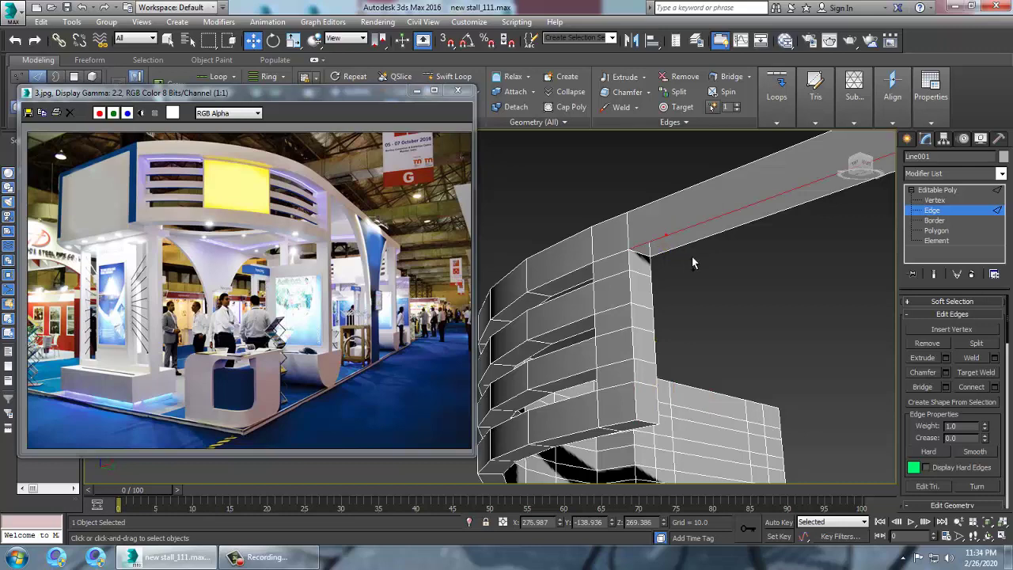
{"action": "left_click", "coordinate": [694, 254], "text": "ctrl"}
{"action": "left_click", "coordinate": [925, 389]}
Bridge the two lower edges of the end wing to close the underside of its top strip.
{"action": "scroll", "coordinate": [924, 389], "scroll_direction": "down", "scroll_amount": 1}
{"action": "middle_click_drag", "start_coordinate": [827, 262], "coordinate": [619, 321]}
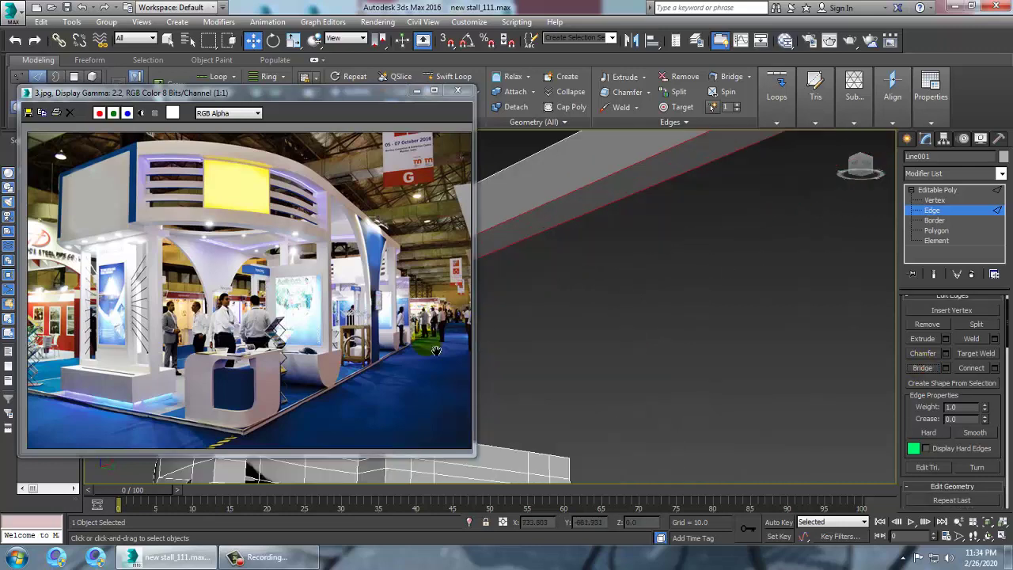
{"action": "scroll", "coordinate": [618, 321], "scroll_direction": "down", "scroll_amount": 5}
{"action": "middle_click_drag", "start_coordinate": [717, 320], "coordinate": [688, 290], "text": "alt"}
{"action": "scroll", "coordinate": [676, 299], "scroll_direction": "up", "scroll_amount": 4}
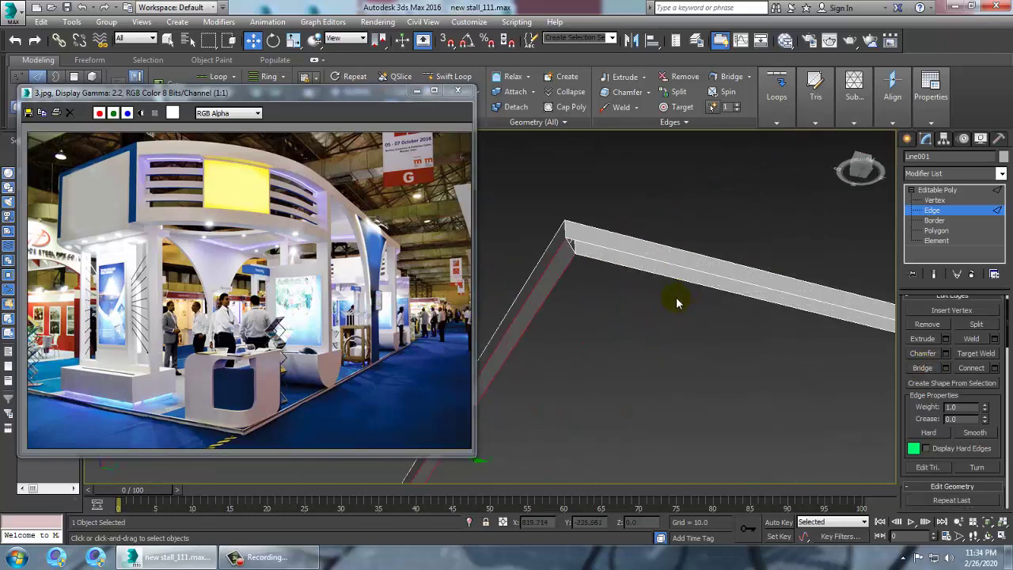
{"action": "left_click", "coordinate": [642, 258]}
{"action": "left_click", "coordinate": [642, 270], "text": "ctrl"}
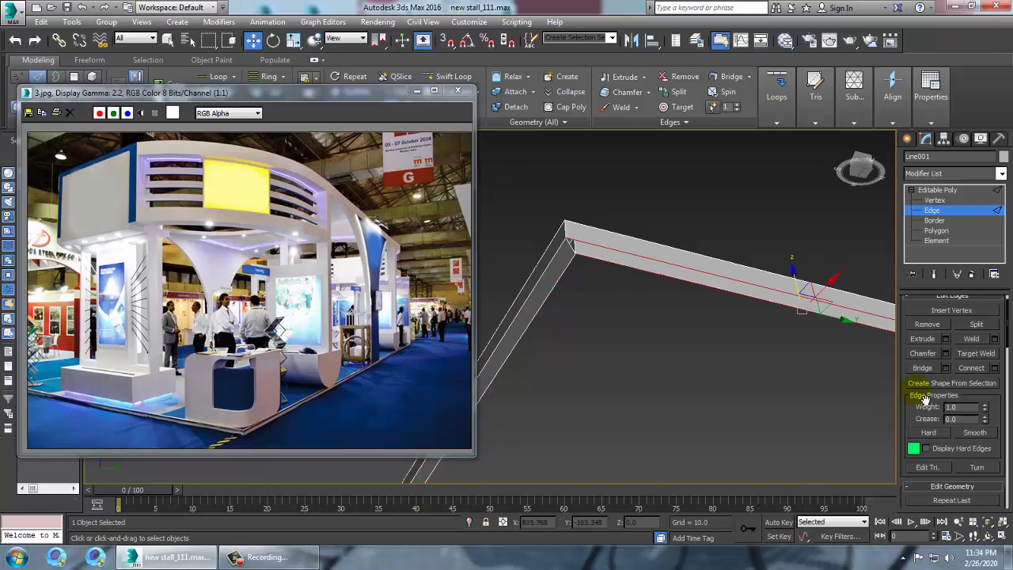
{"action": "left_click", "coordinate": [922, 370]}
{"action": "scroll", "coordinate": [644, 339], "scroll_direction": "down", "scroll_amount": 2}
{"action": "middle_click_drag", "start_coordinate": [644, 340], "coordinate": [800, 326], "text": "alt"}
{"action": "scroll", "coordinate": [701, 357], "scroll_direction": "down", "scroll_amount": 4}
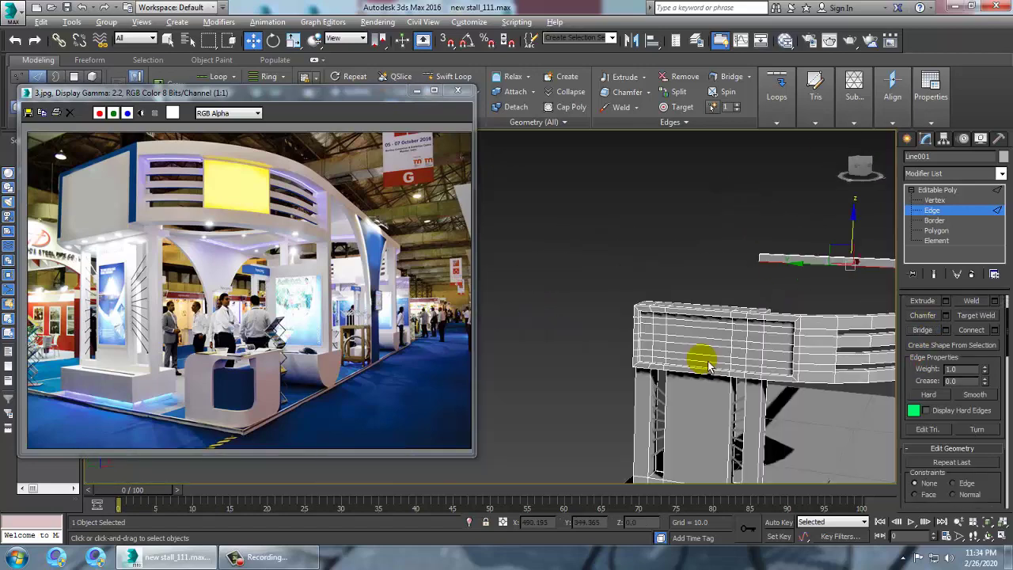
{"action": "middle_click_drag", "start_coordinate": [701, 357], "coordinate": [706, 383], "text": "alt"}
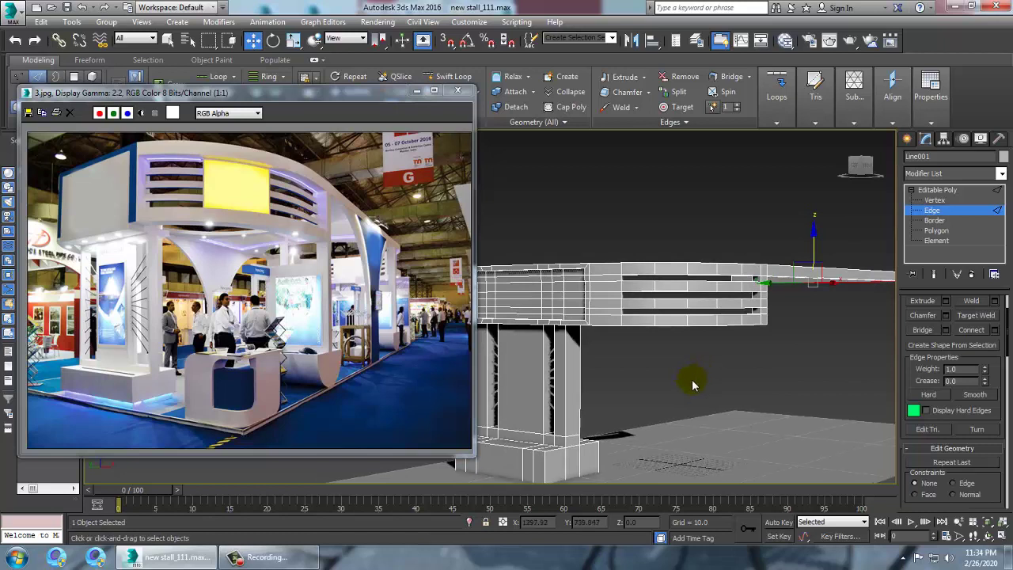
{"action": "middle_click_drag", "start_coordinate": [661, 357], "coordinate": [720, 371], "text": "alt"}
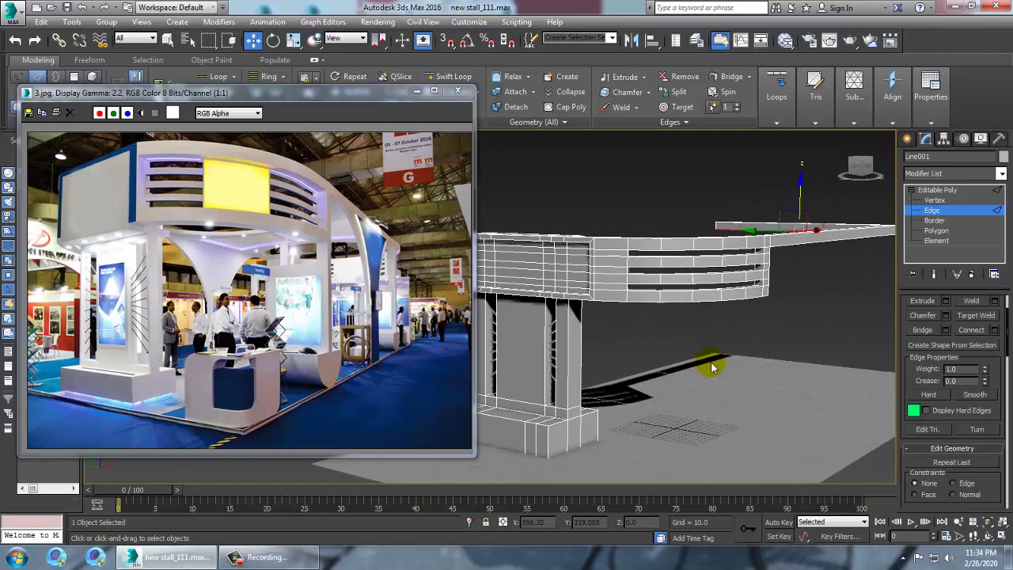
{"action": "left_click", "coordinate": [309, 556]}
{"action": "left_click", "coordinate": [985, 497]}
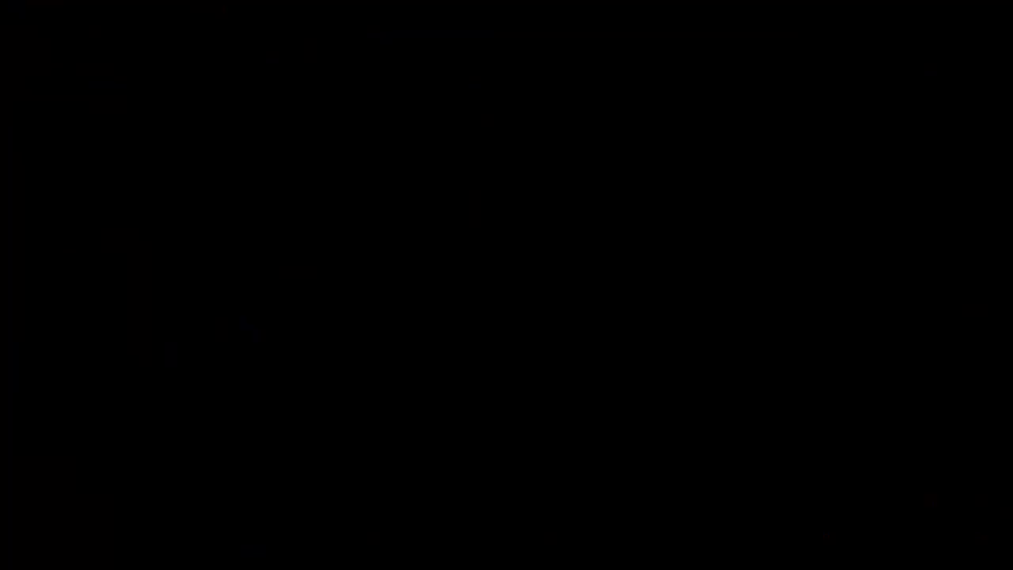